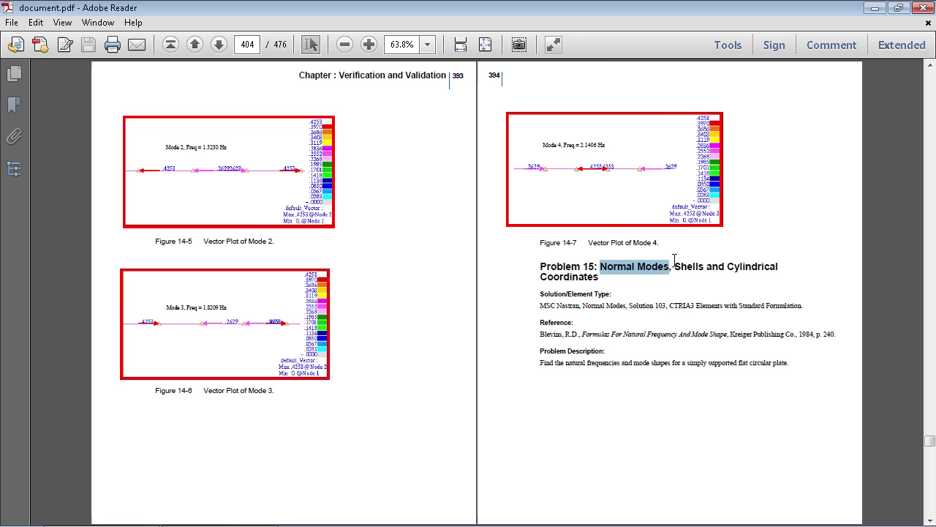
Step: Review Problem 15 in the PDF, then launch Patran 2012.2 from the desktop icon
double_click(493, 75)
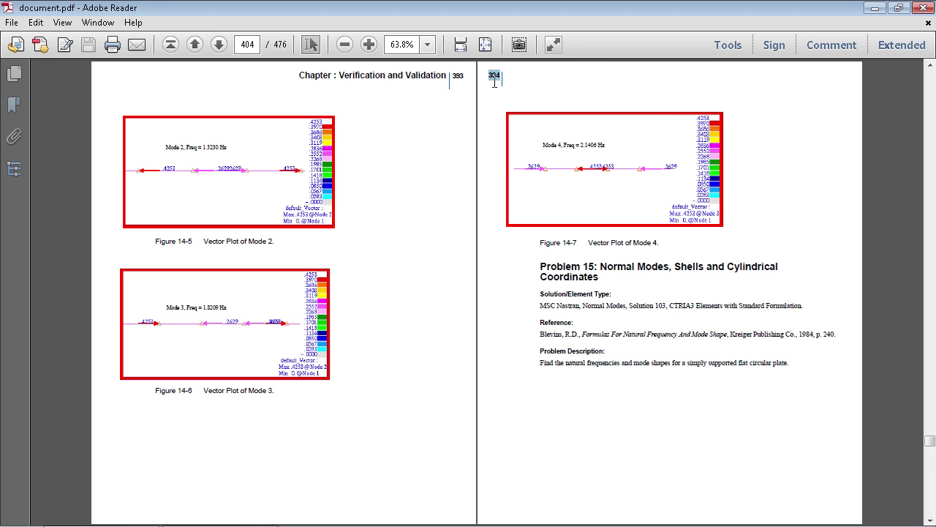
key("alt+Tab")
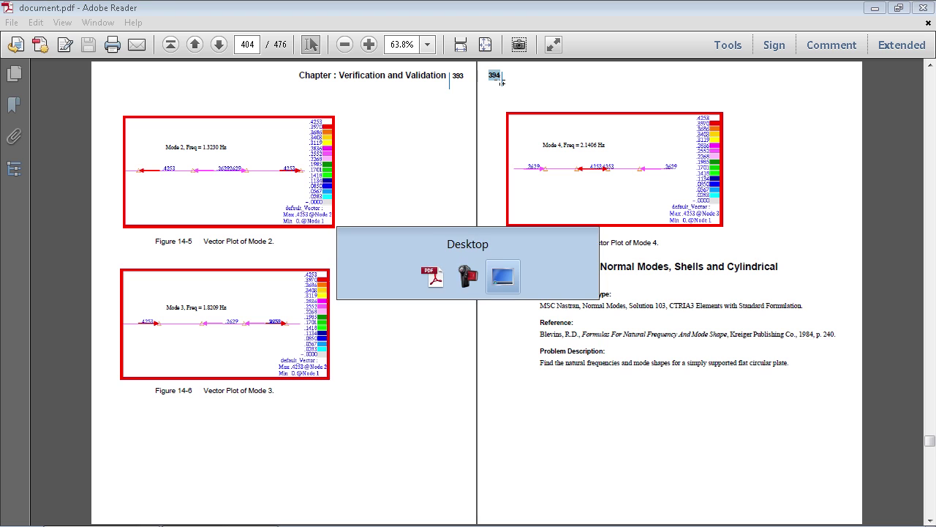
double_click(33, 29)
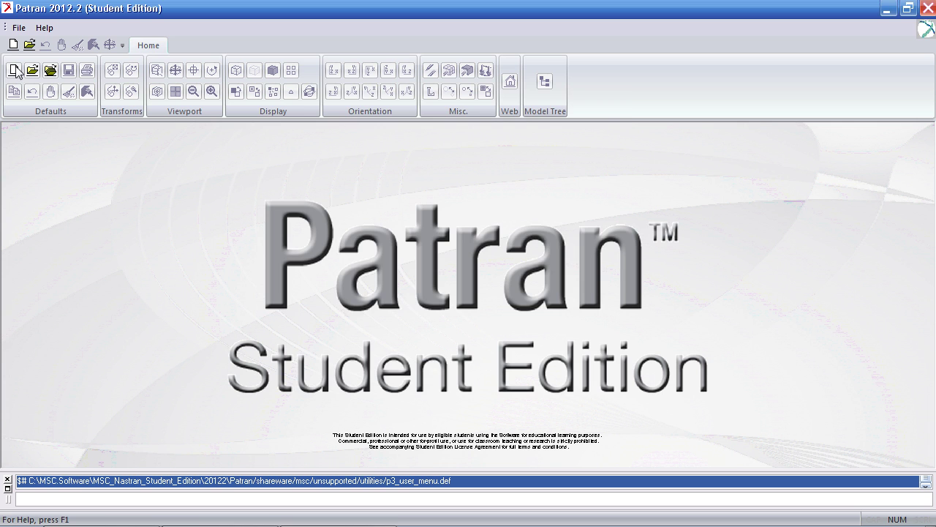
Step: Start a new database named prob15.db in the prob15 folder
left_click(14, 70)
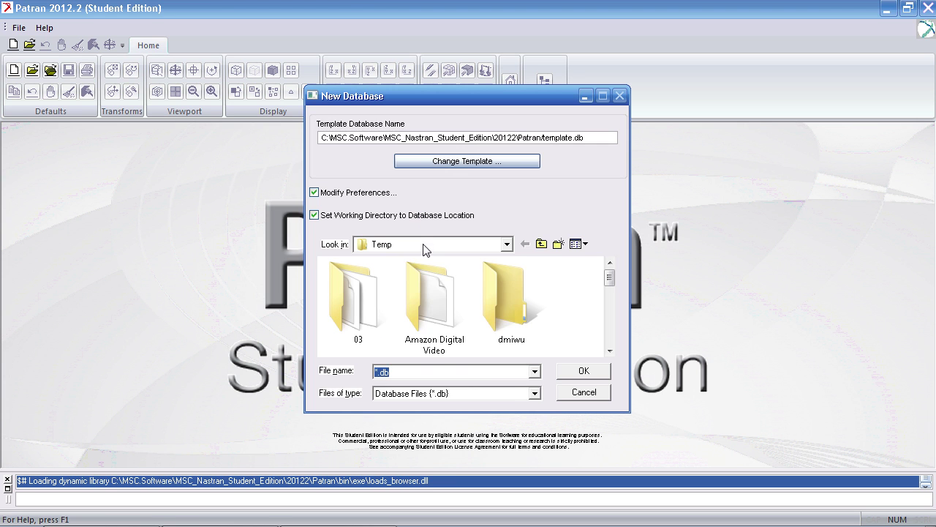
left_click(427, 248)
left_click(396, 415)
left_click(392, 373)
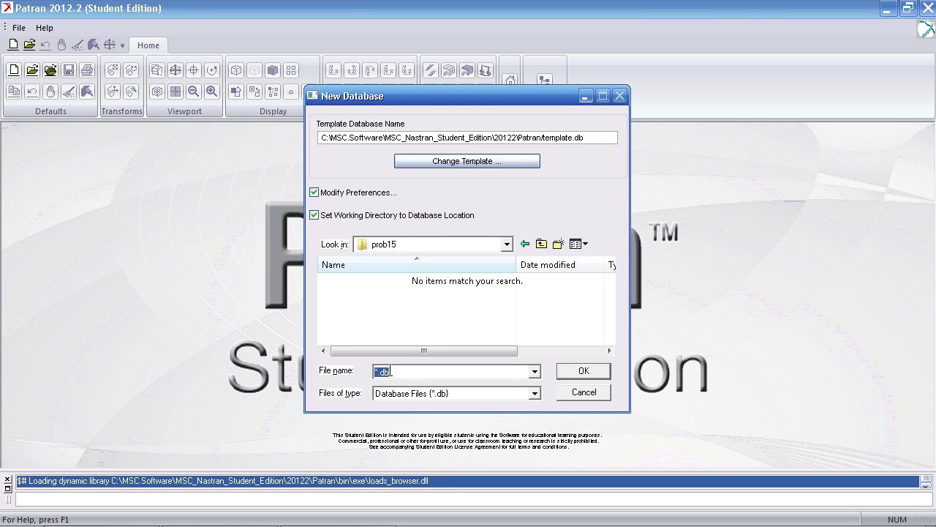
type("prob15")
key("Return")
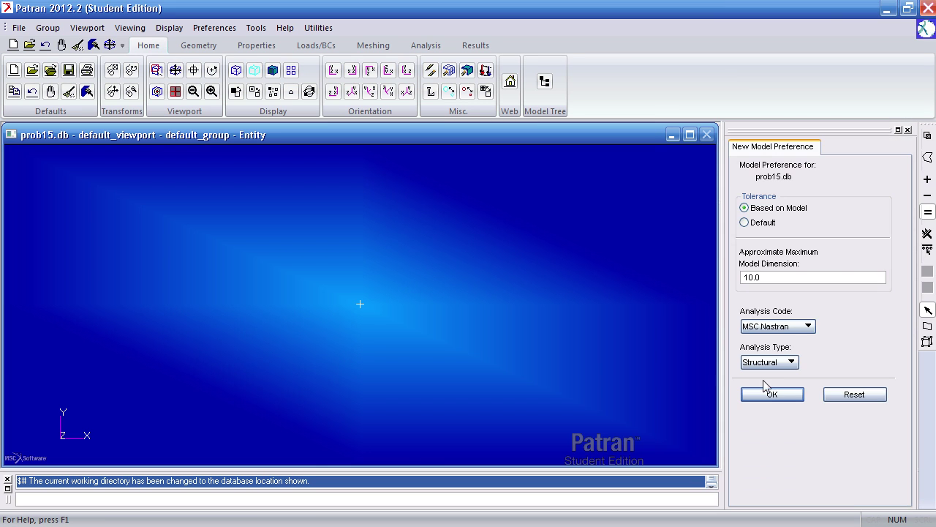
Step: Accept the model preferences and create cylindrical frame Coord 1 from three points at origin [0 0 0]
left_click(771, 395)
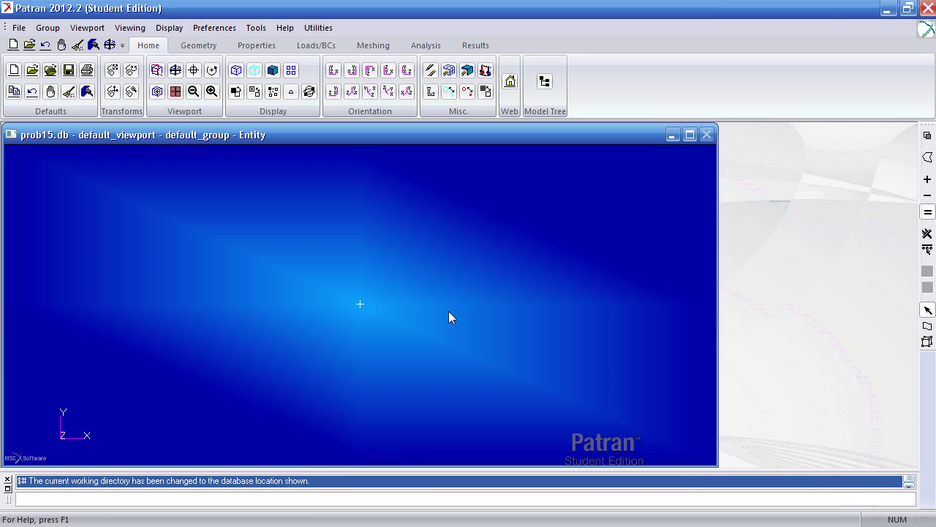
left_click(199, 46)
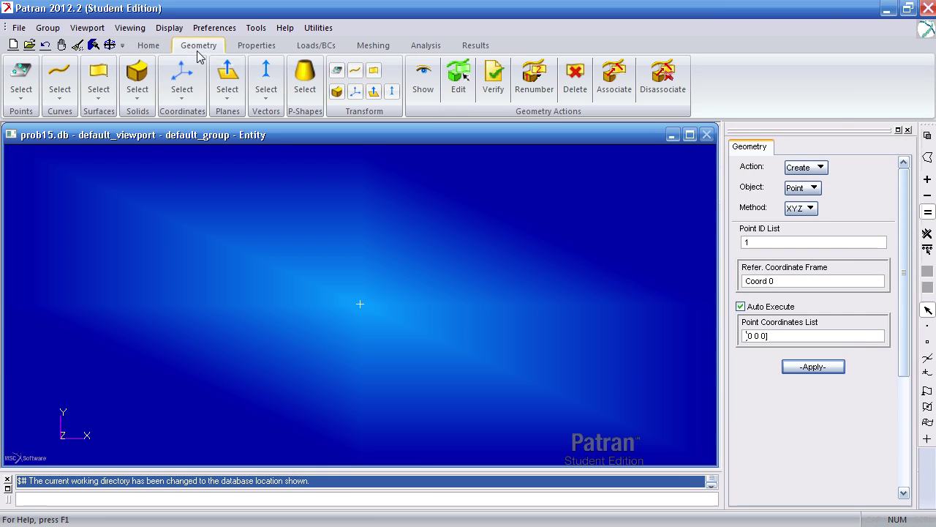
left_click(182, 91)
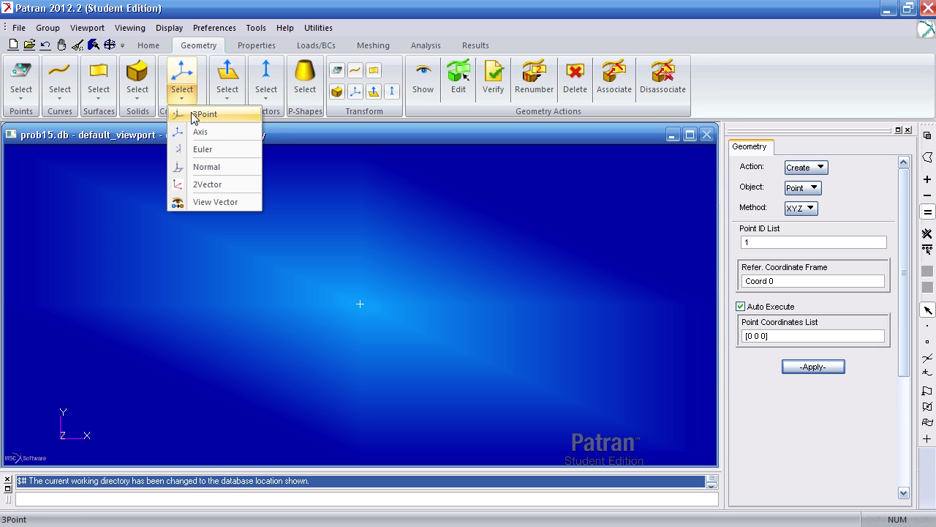
left_click(198, 115)
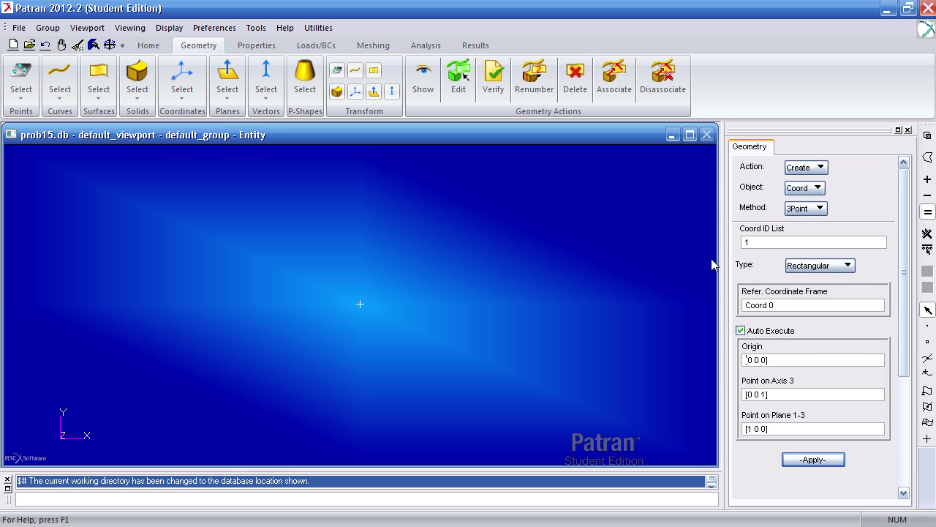
left_click(799, 269)
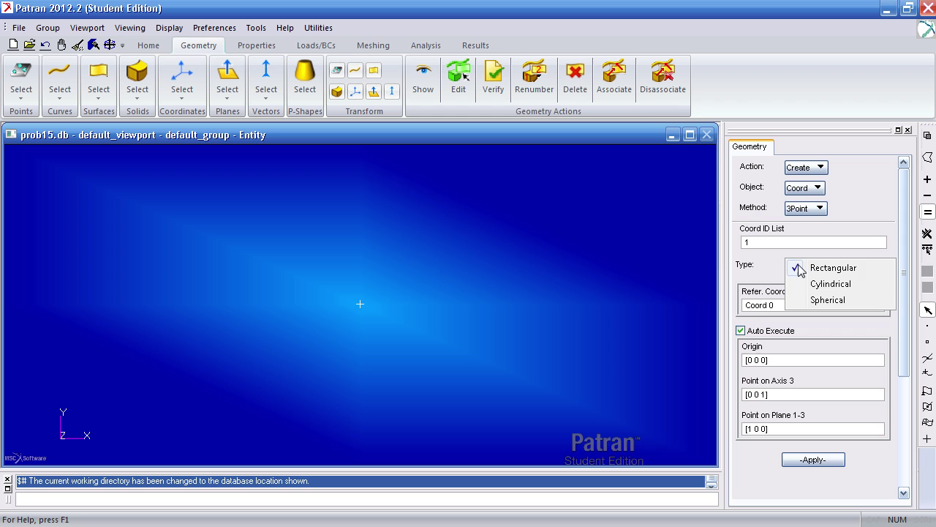
left_click(806, 283)
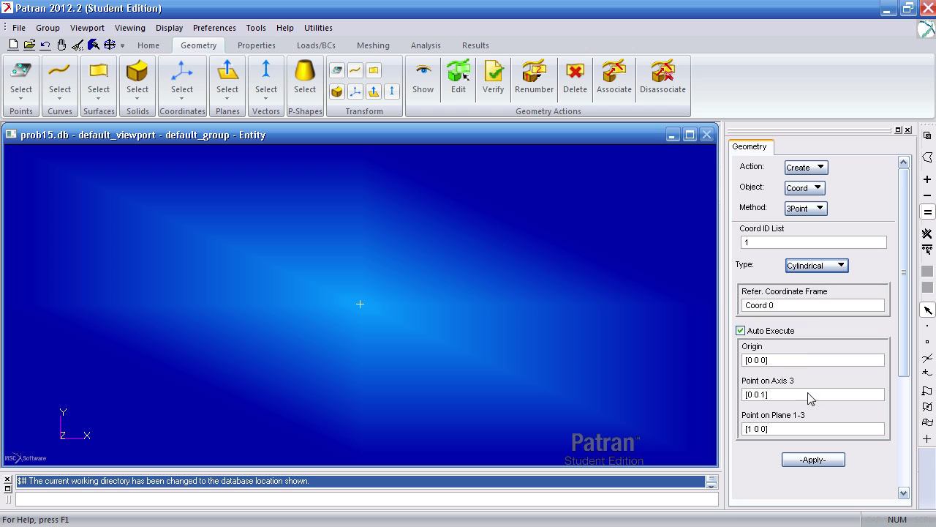
left_click(815, 461)
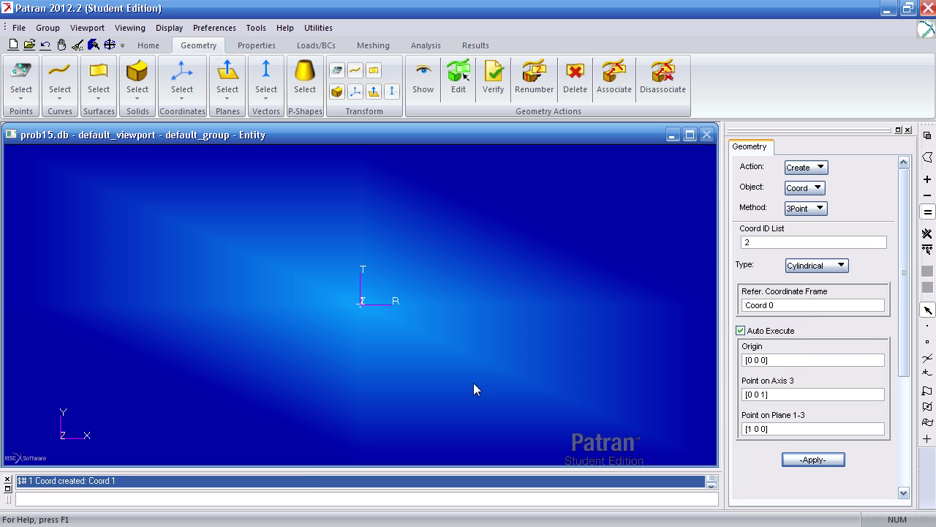
Step: Draw Line 1 with vector <.6666 0 0> from the origin [0 0 0]
middle_click_drag(473, 382, 459, 386)
left_click(60, 79)
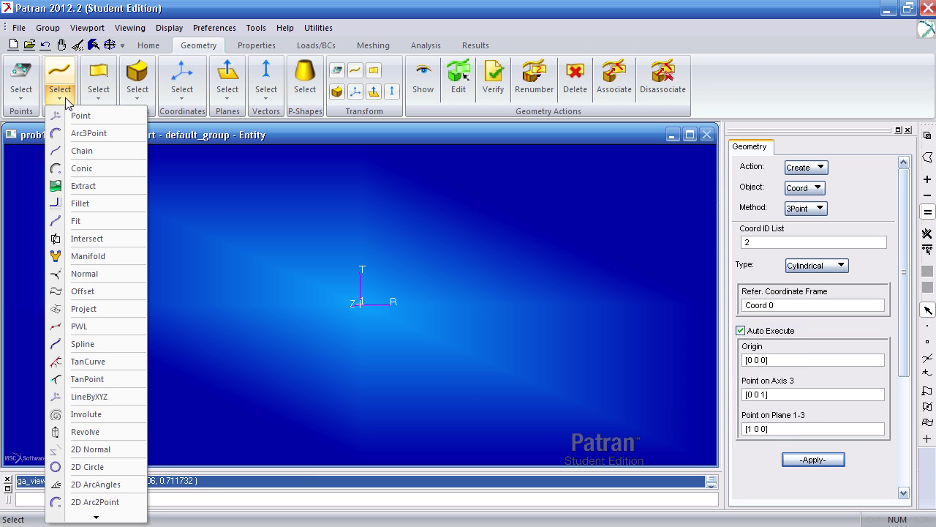
left_click(106, 396)
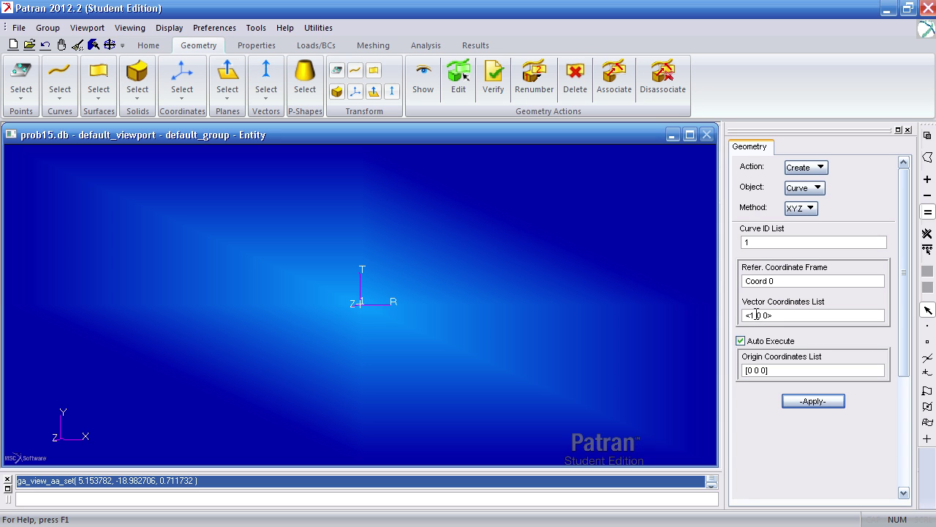
left_click_drag(757, 314, 752, 315)
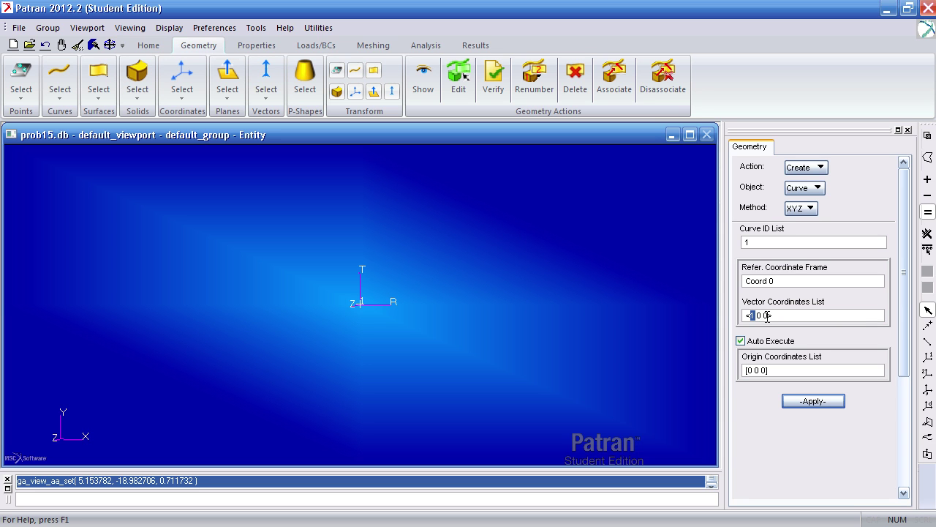
type(".6666")
left_click_drag(788, 372, 731, 370)
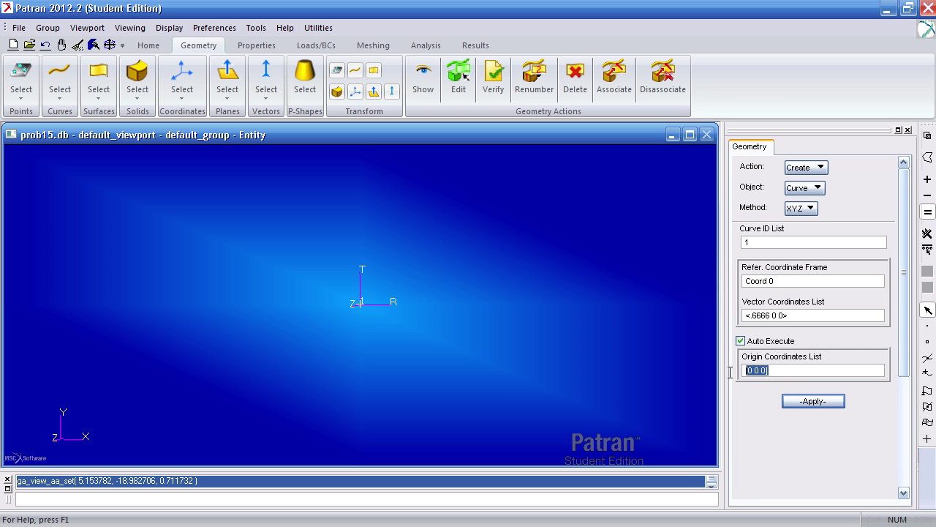
left_click(811, 403)
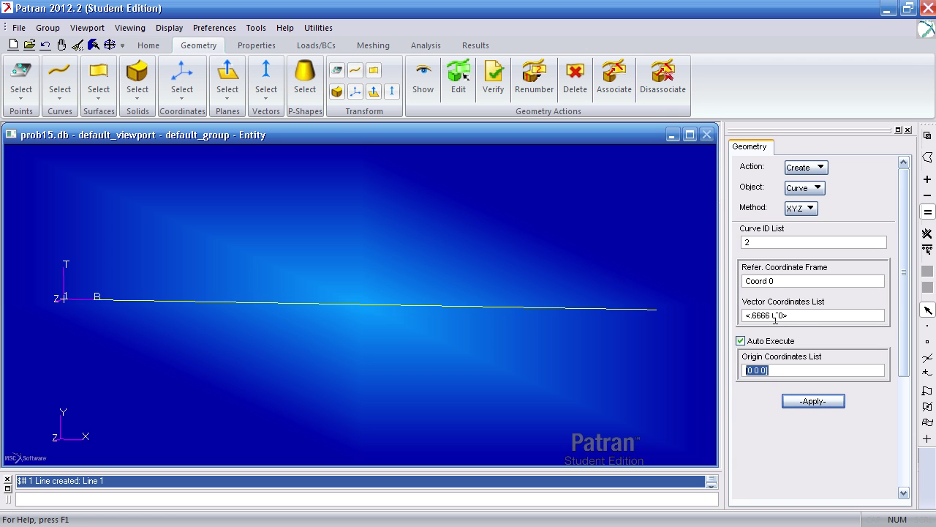
Step: Draw Line 2 with vector <3.3333 0 0> starting at Point 2
left_click_drag(771, 315, 752, 315)
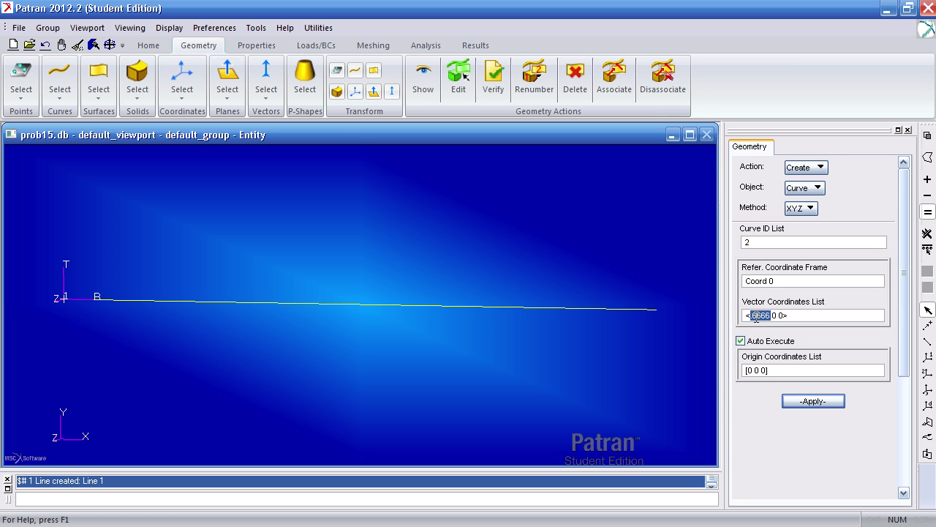
type("3.3333")
left_click(771, 369)
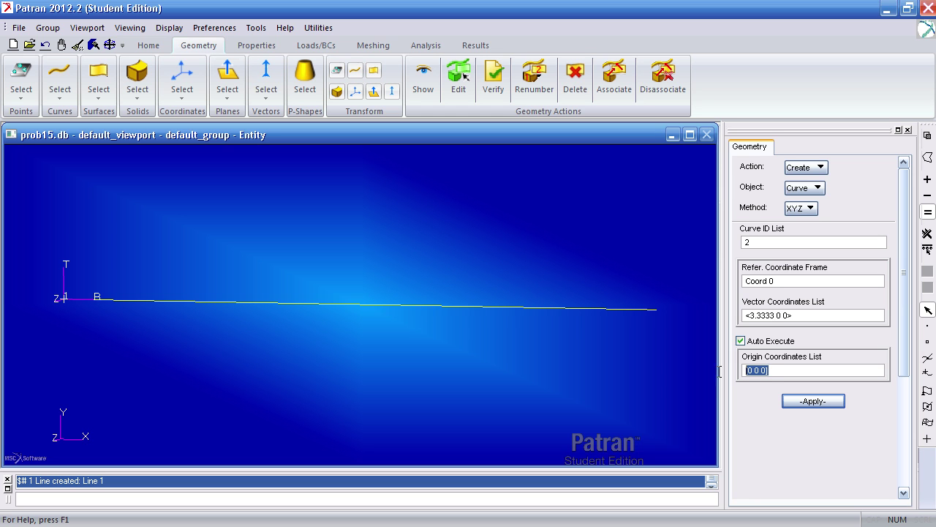
left_click(656, 310)
Step: Revolve Curves 1 and 2 by 90° about Coord 0.3 into quarter-plate Surfaces 1 and 2
left_click(99, 94)
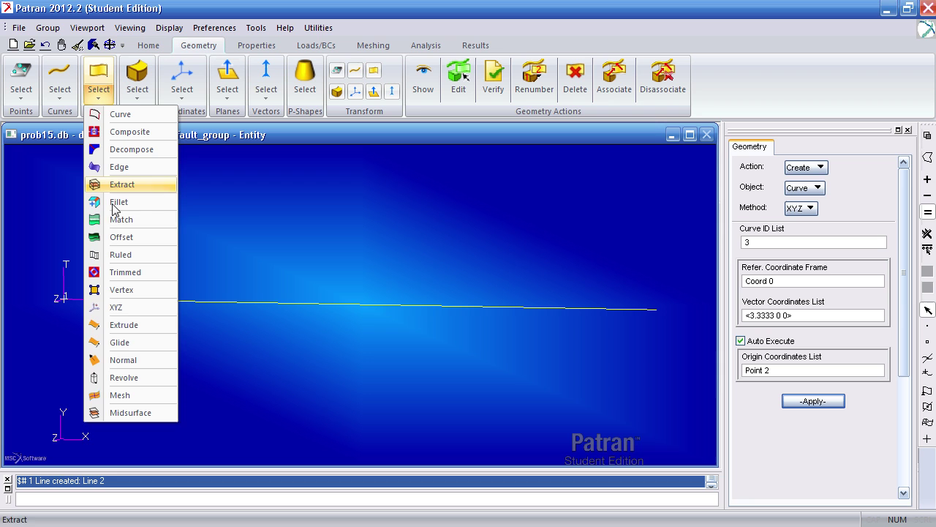
left_click(126, 377)
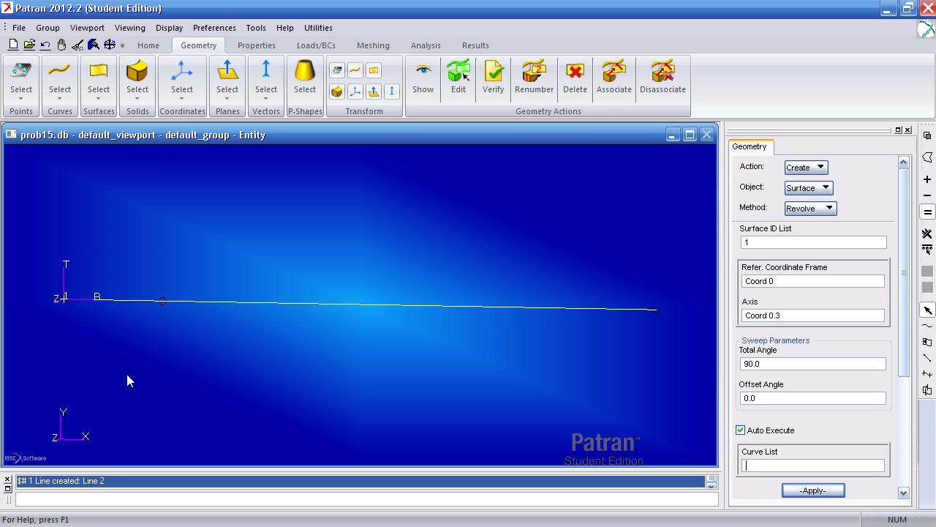
left_click(810, 315)
left_click(779, 316)
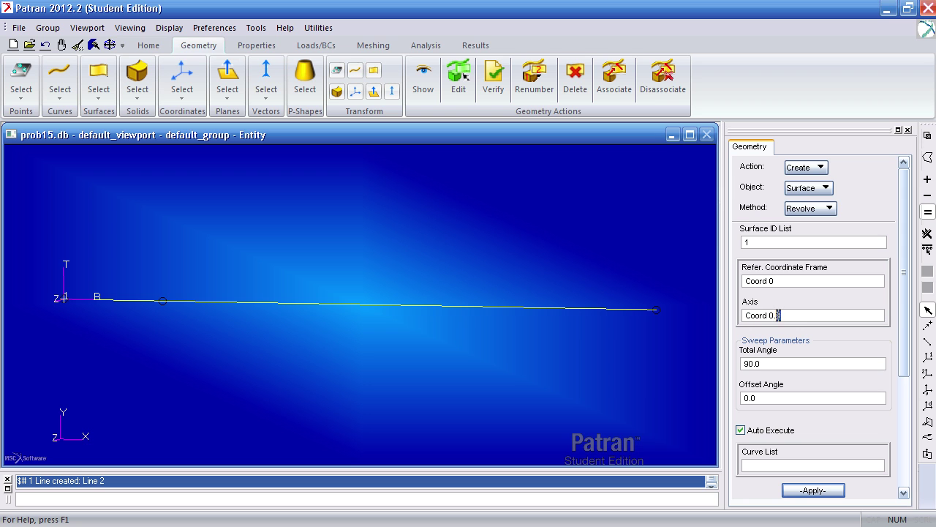
left_click_drag(777, 315, 747, 317)
left_click_drag(765, 363, 740, 365)
left_click_drag(905, 353, 898, 384)
left_click(856, 414)
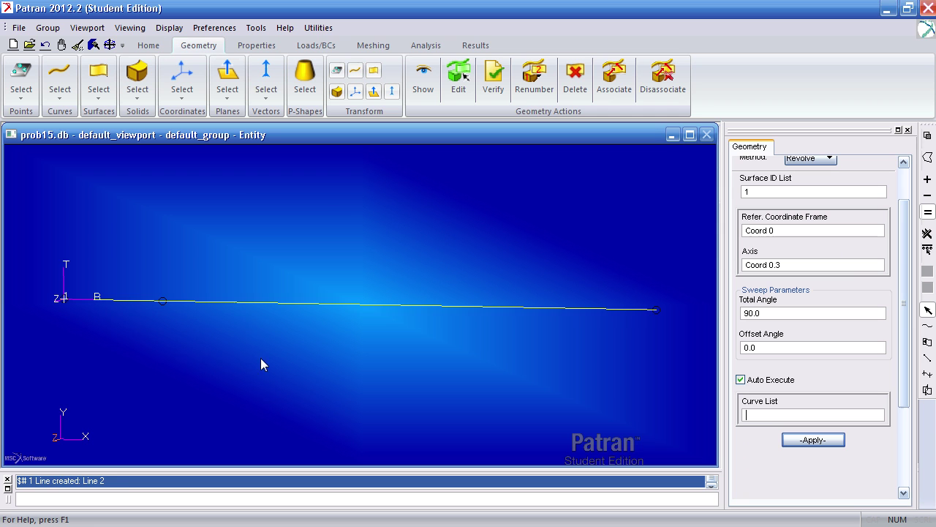
left_click_drag(243, 352, 106, 273)
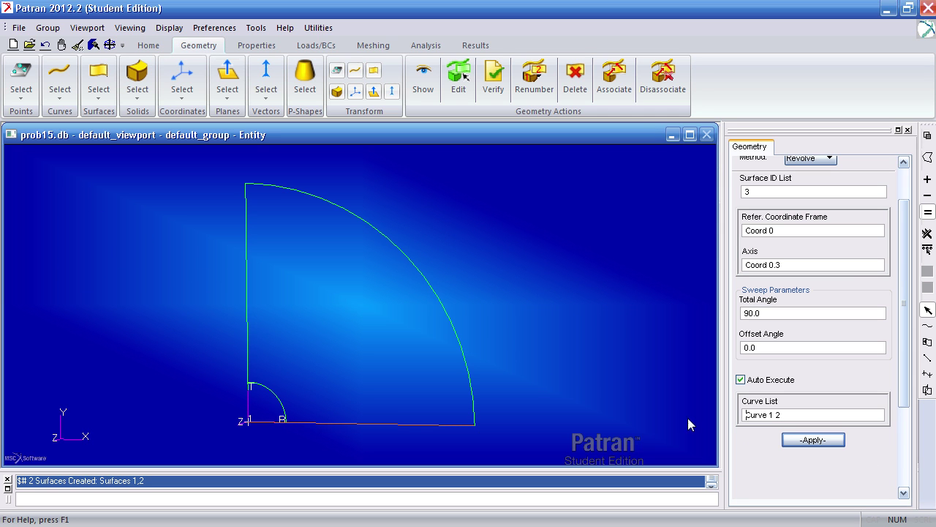
left_click(789, 415)
Step: Seed the bottom and vertical straight edges with 5 uniform elements each
left_click(381, 44)
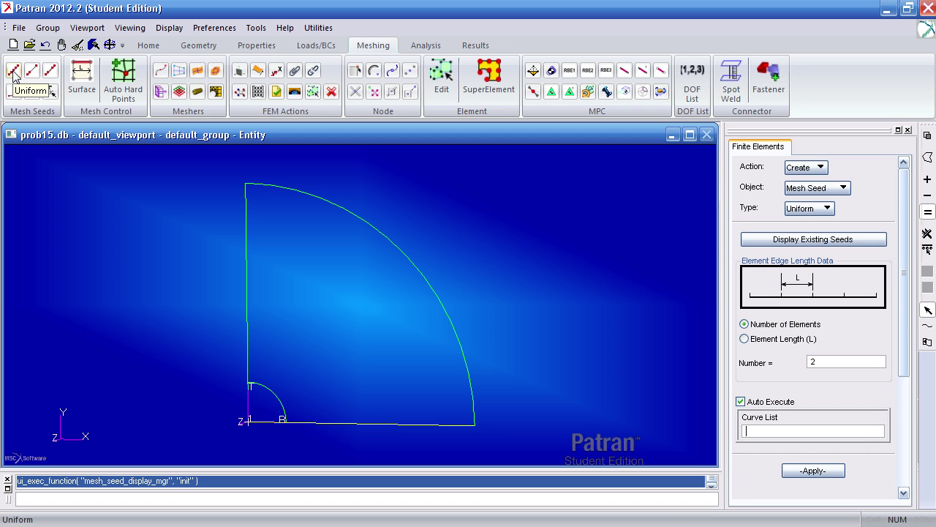
left_click(14, 75)
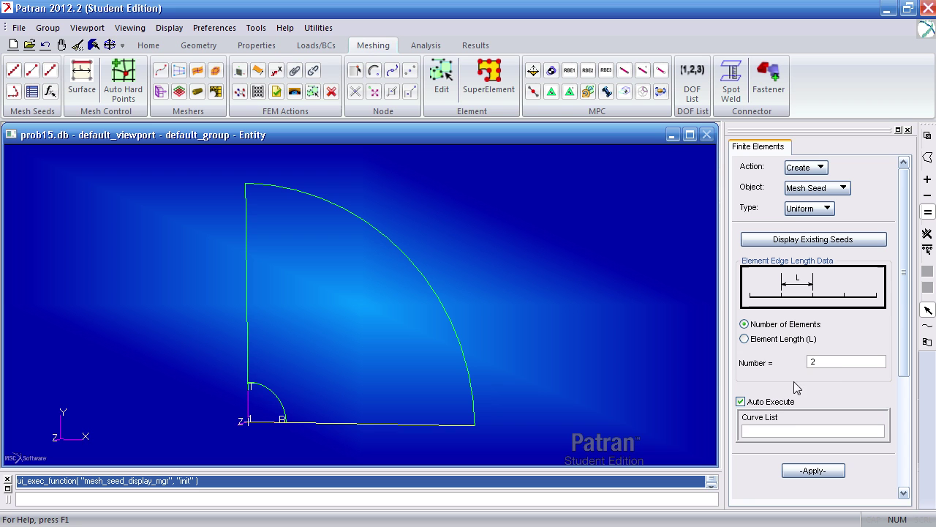
type("1")
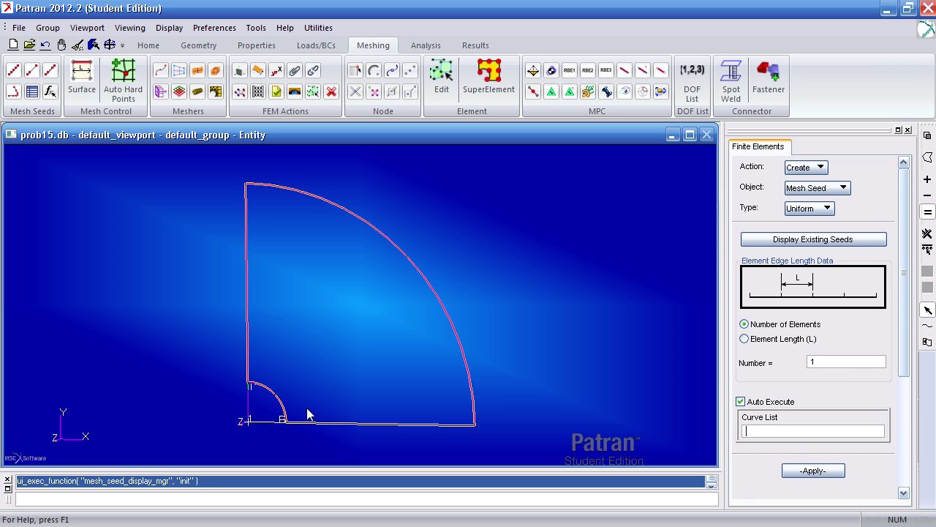
scroll(253, 395, "up", 5)
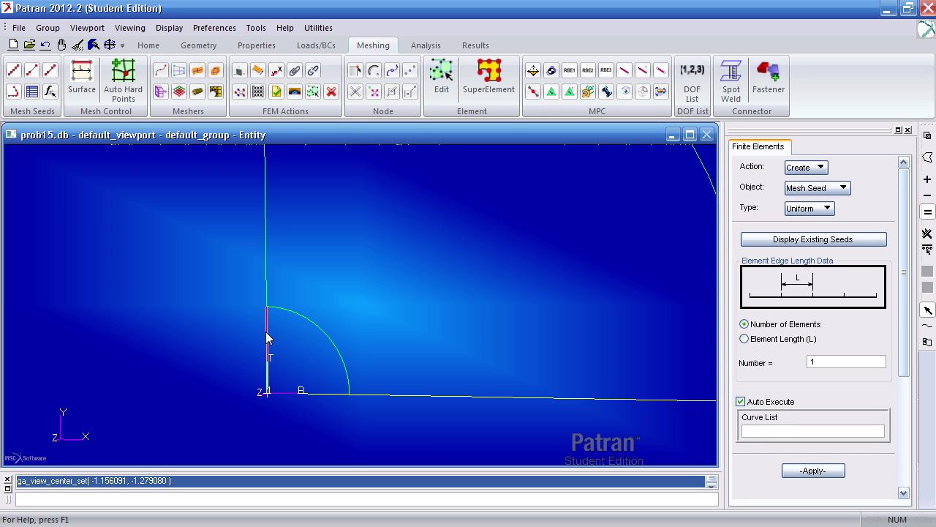
left_click(266, 333)
left_click(304, 393)
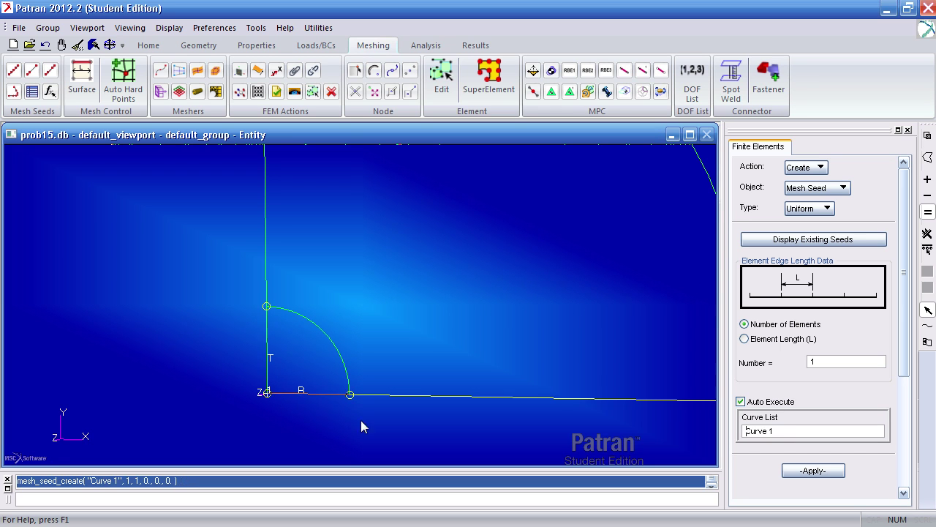
double_click(814, 362)
type("5")
left_click(527, 397)
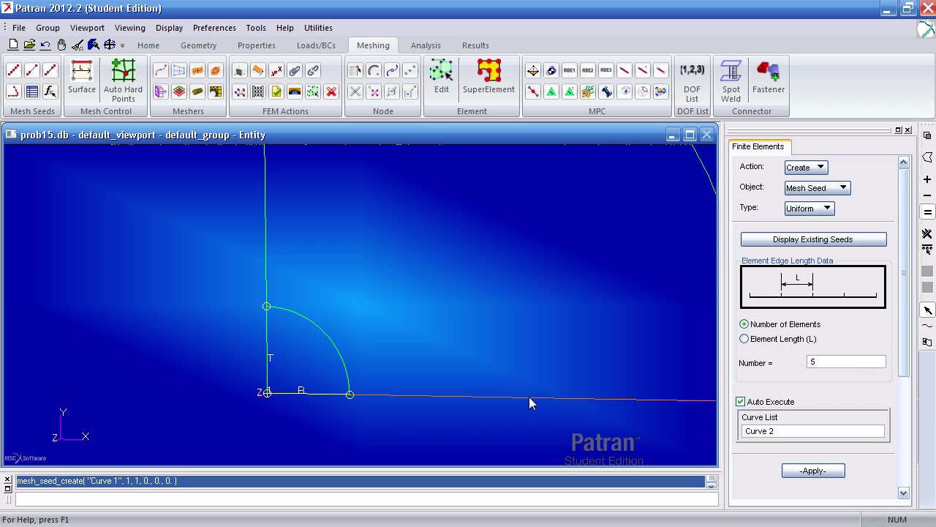
left_click(265, 282)
Step: Seed the large outer arc and small inner arc with 9 elements each
scroll(613, 390, "down", 3)
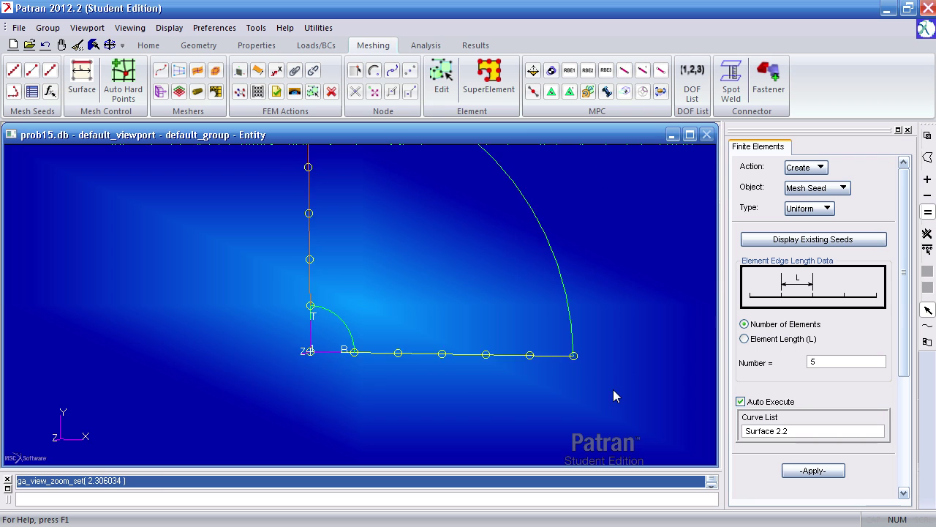
type("9")
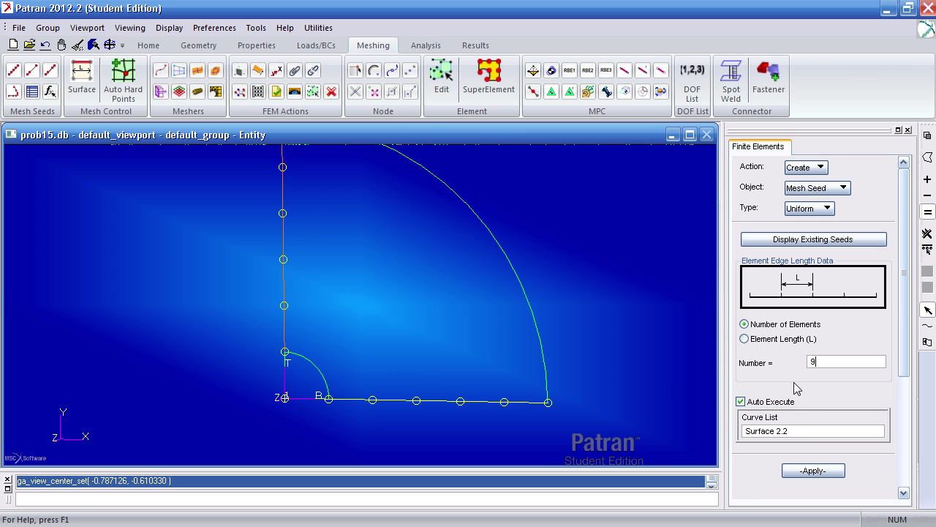
left_click(796, 431)
left_click(539, 329)
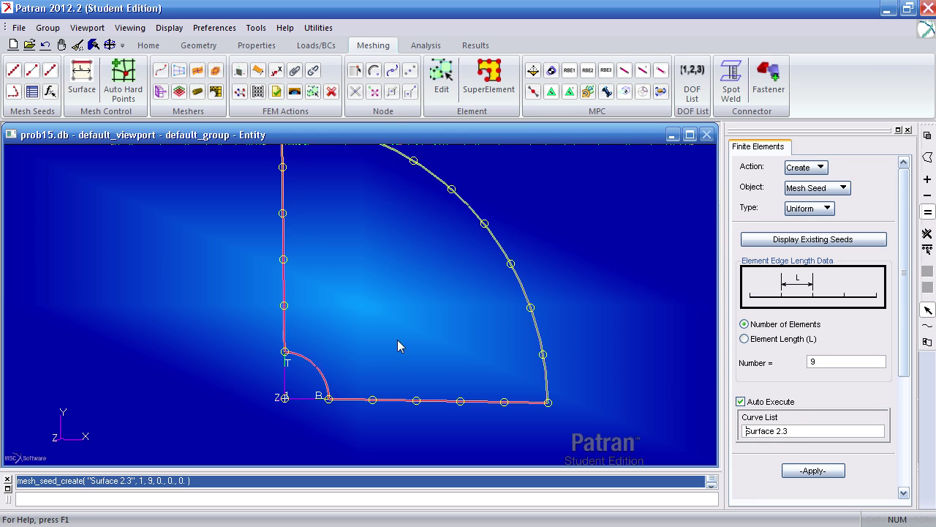
left_click(319, 371)
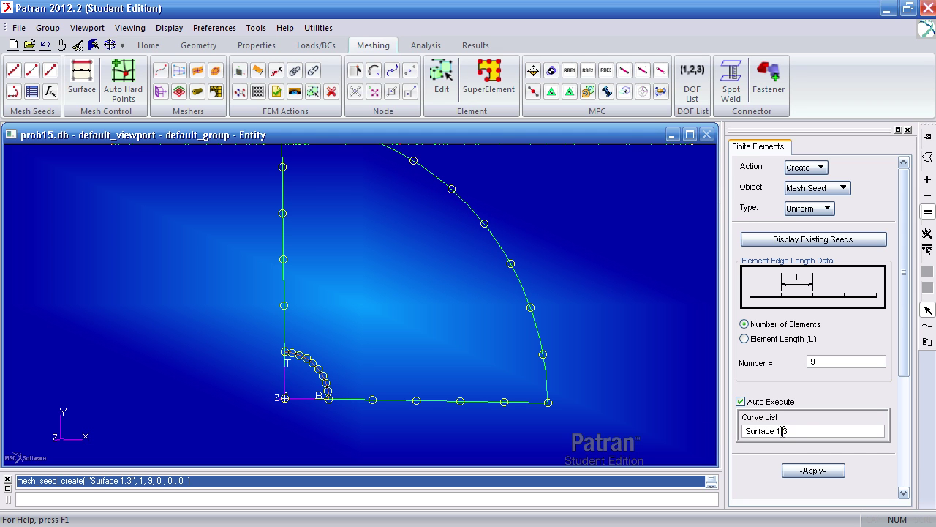
left_click_drag(783, 430, 725, 431)
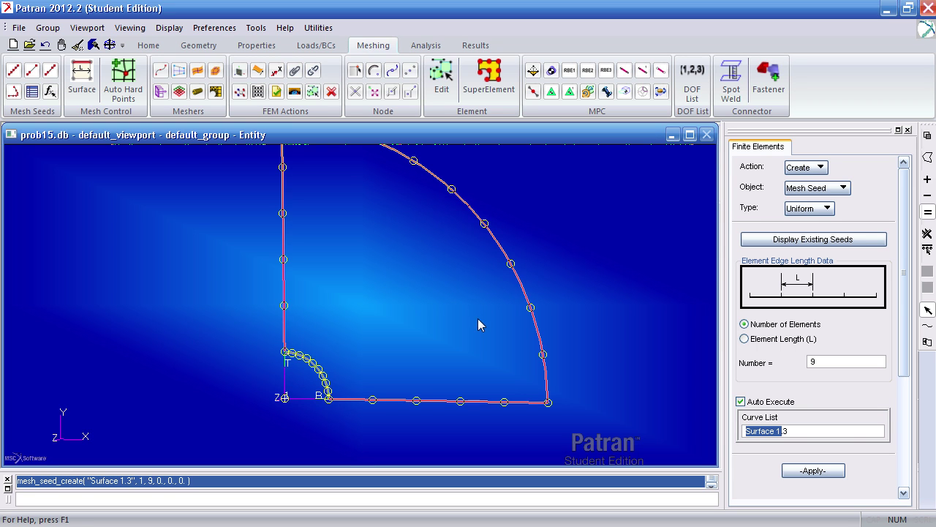
Step: Mesh Surfaces 1 and 2 with Tria3 IsoMesh elements, producing elements 1:99
left_click(204, 76)
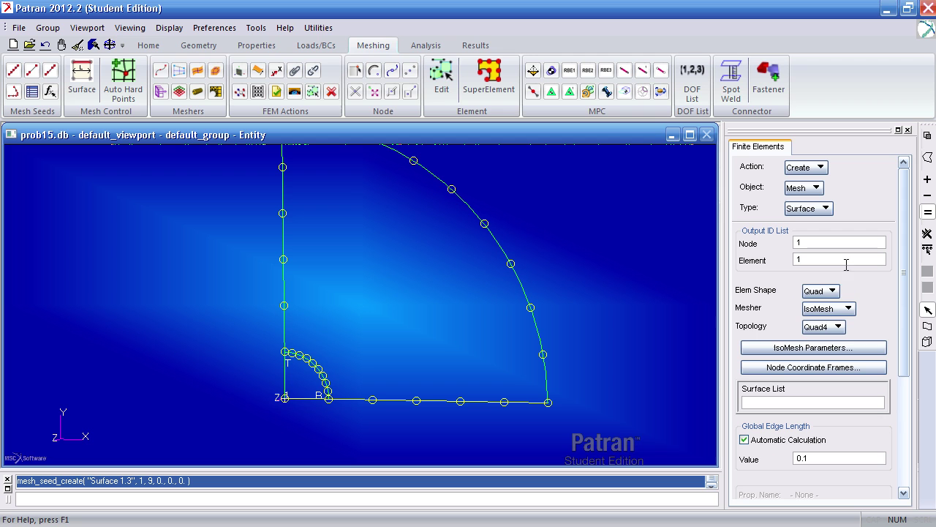
left_click(834, 292)
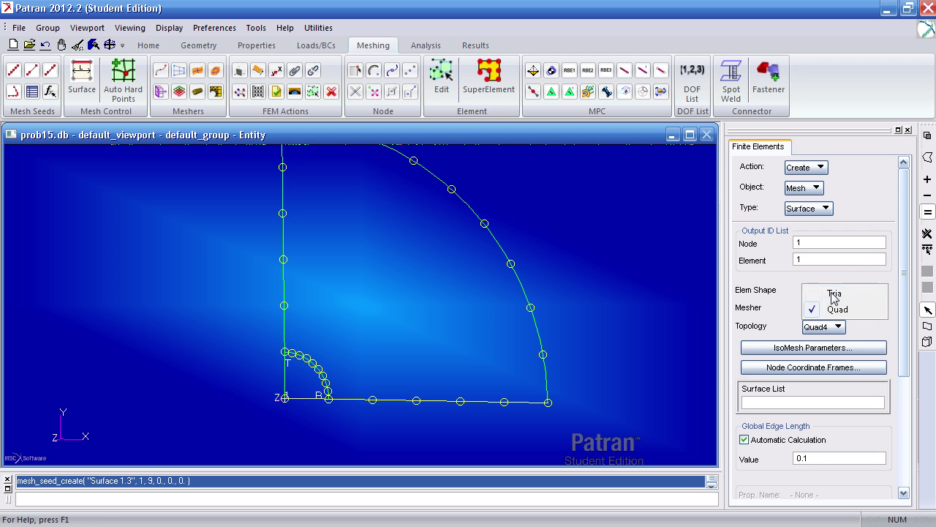
left_click(834, 293)
scroll(901, 337, "down", 2)
scroll(901, 337, "down", 1)
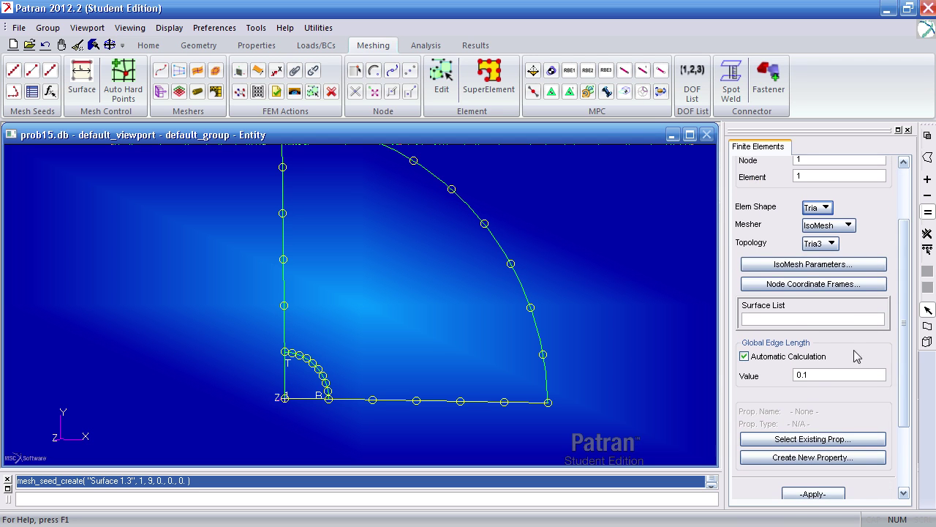
left_click(360, 371)
left_click(361, 370, "shift")
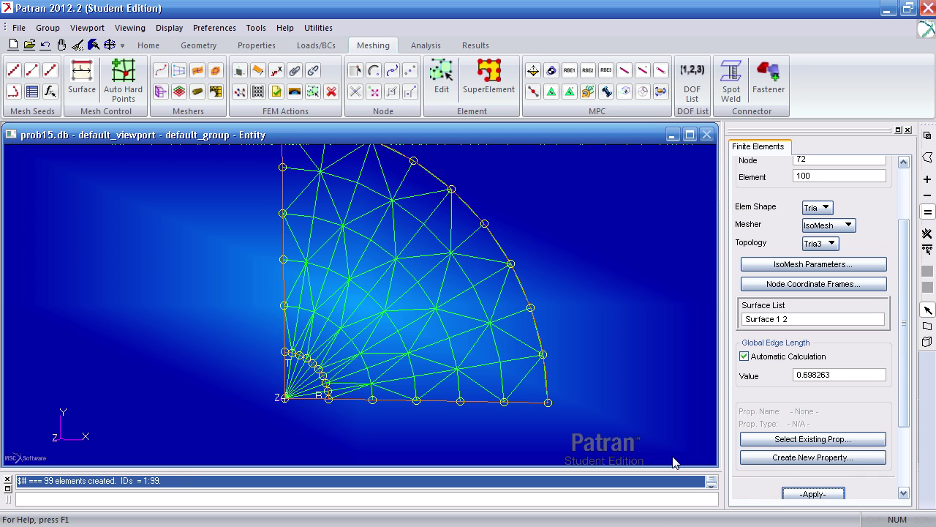
middle_click_drag(625, 426, 634, 399)
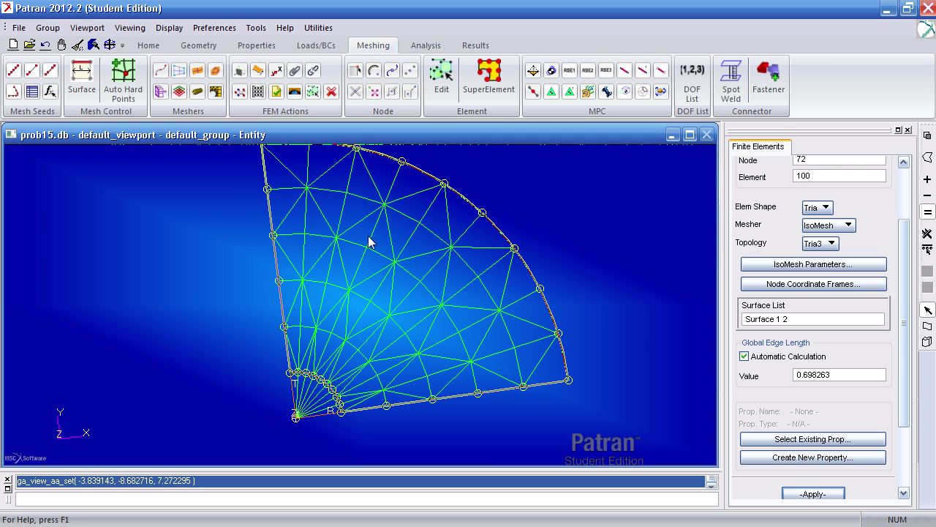
Step: Close the meshing form and switch to the front view of the mesh
left_click(364, 50)
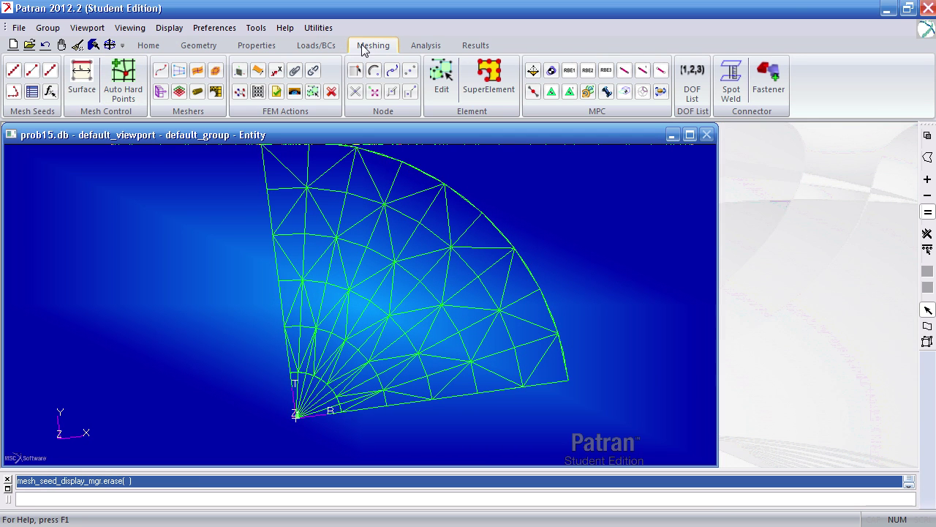
left_click(154, 47)
left_click(333, 69)
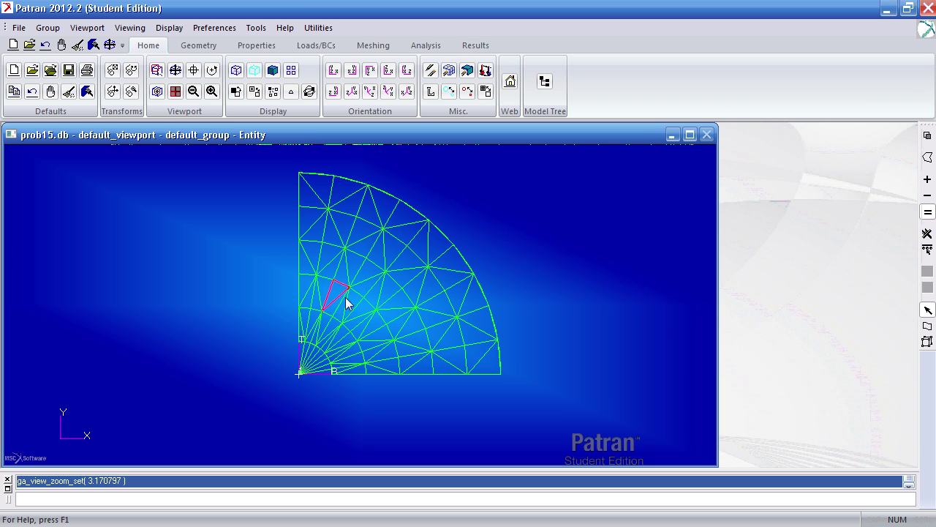
Step: Display only the mesh's free edges, toggling the plate geometry off and back on
left_click(167, 29)
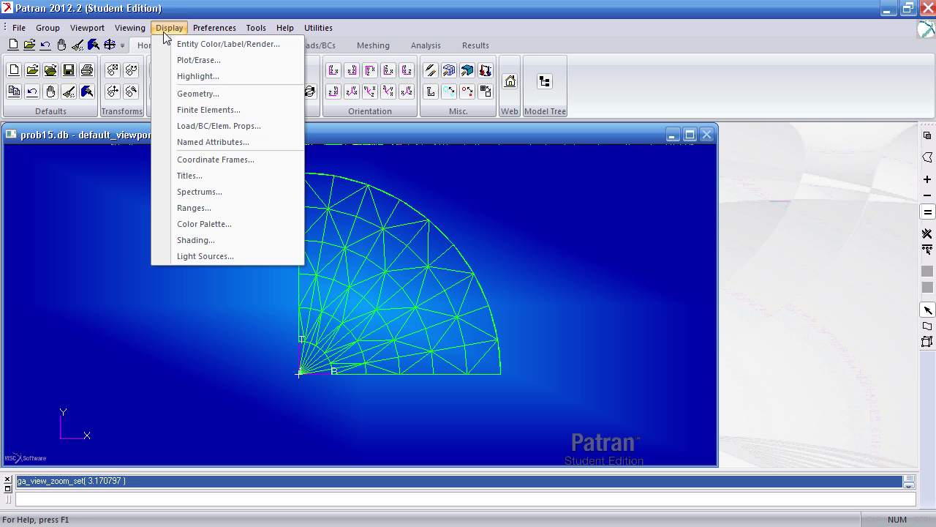
left_click(204, 111)
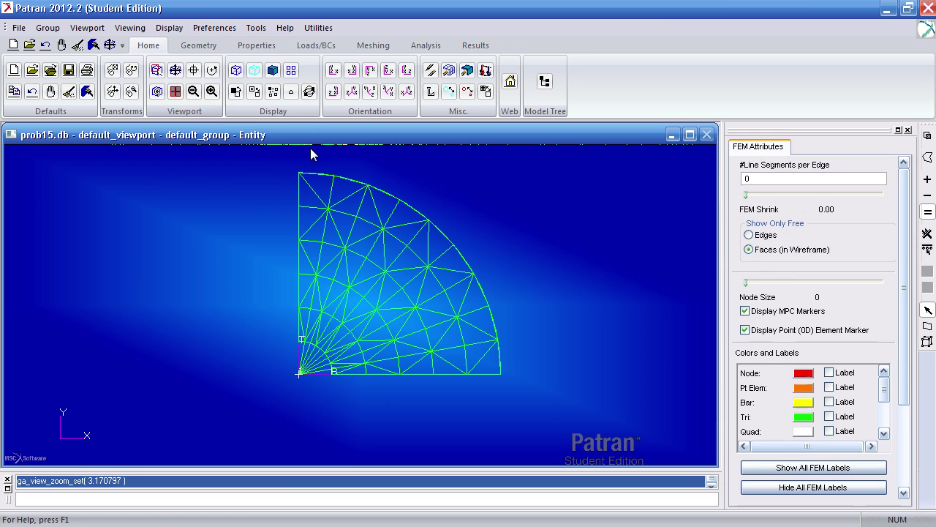
left_click(754, 235)
scroll(901, 272, "down", 3)
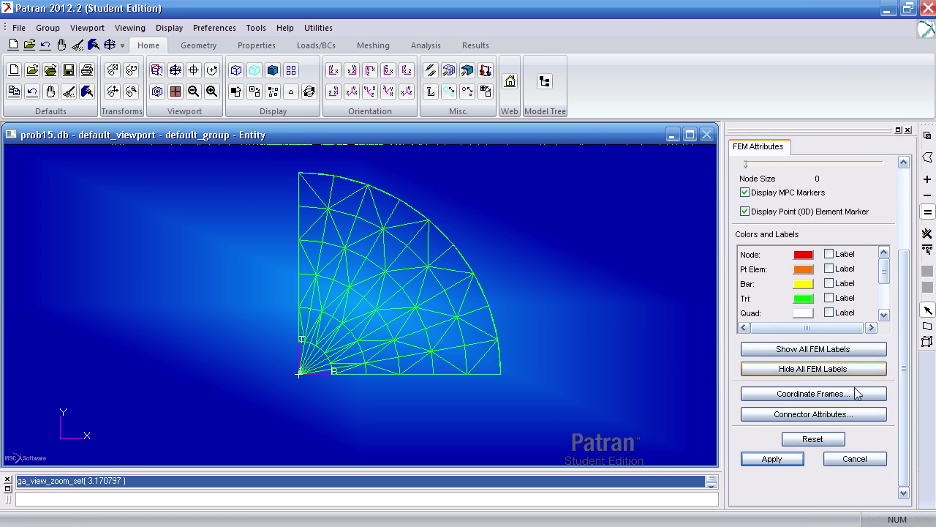
left_click(797, 458)
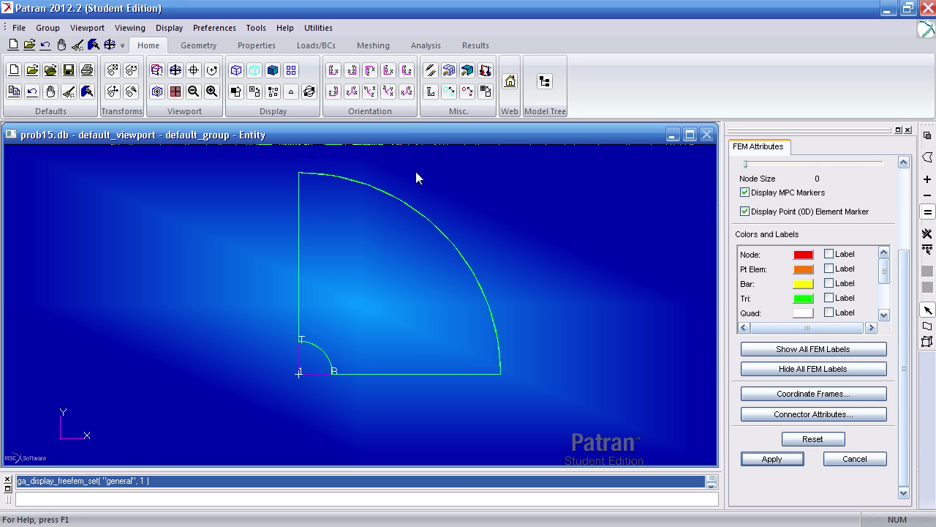
left_click(467, 74)
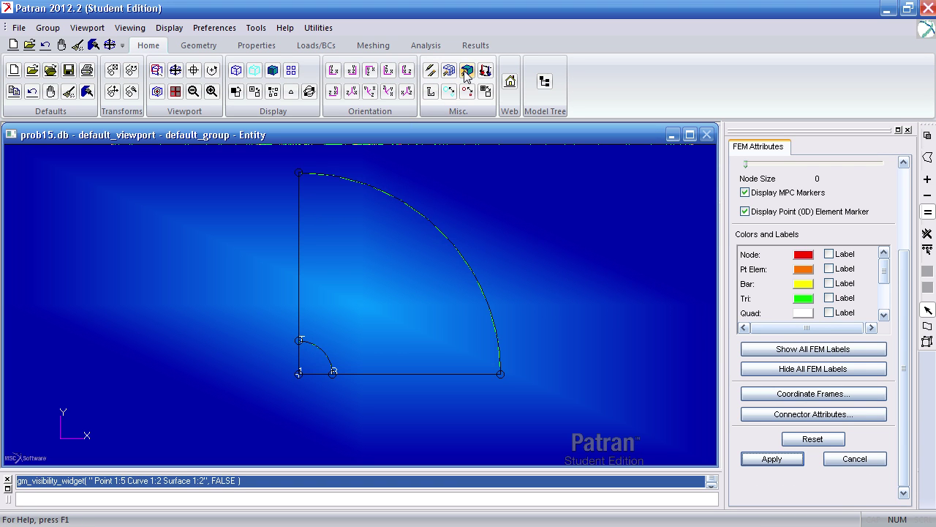
scroll(485, 173, "up", 2)
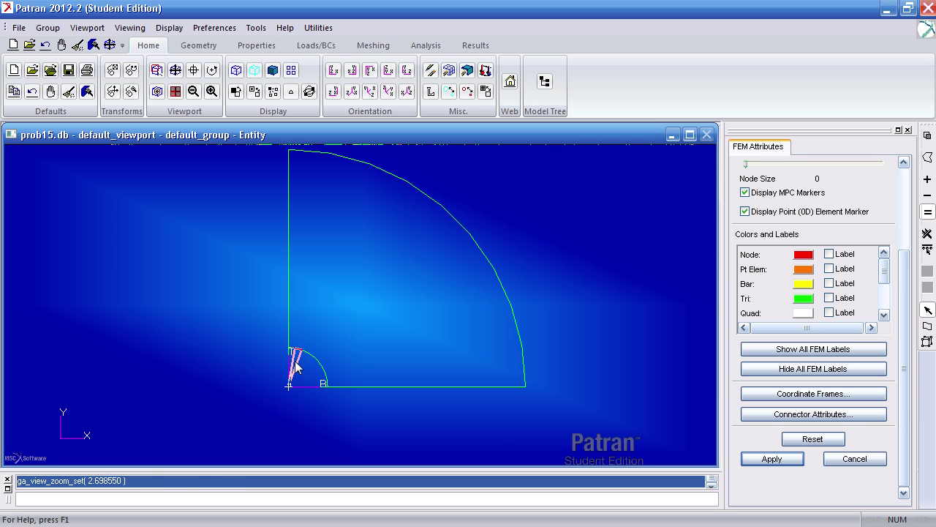
left_click(468, 71)
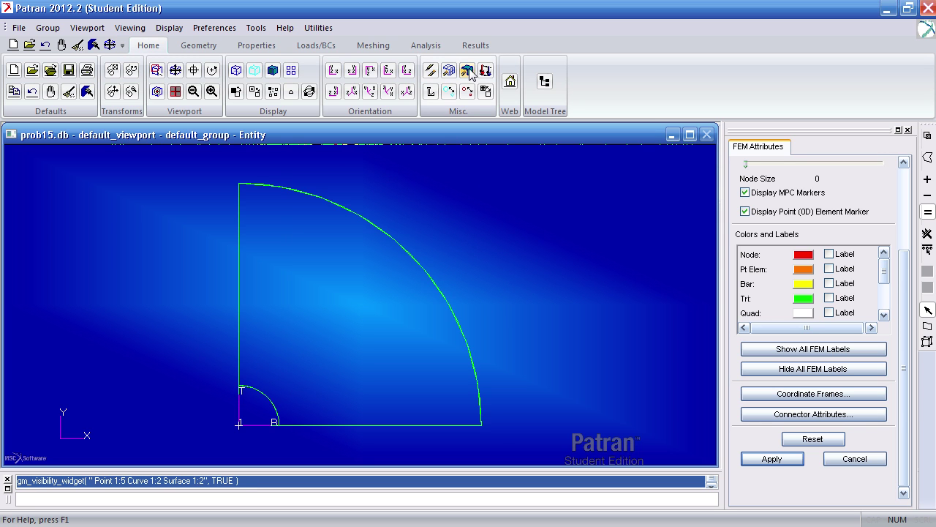
scroll(496, 264, "up", 2)
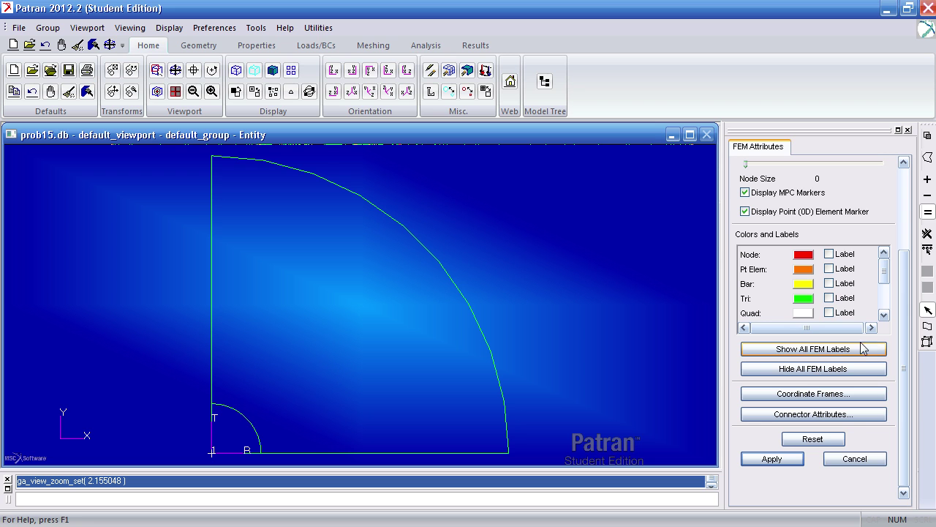
Step: Equivalence coincident nodes at tolerance 0.005, removing 10 duplicates, and zoom to verify the inner arc
left_click(374, 47)
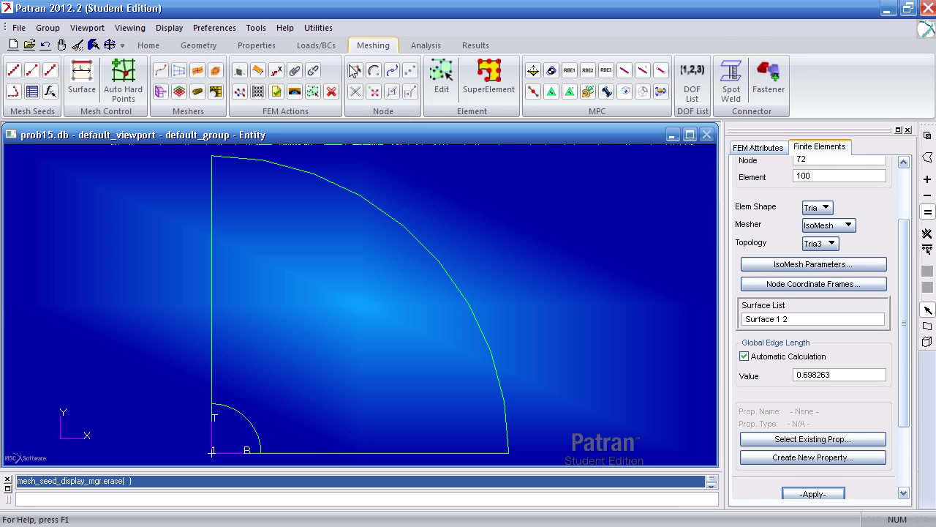
left_click(244, 93)
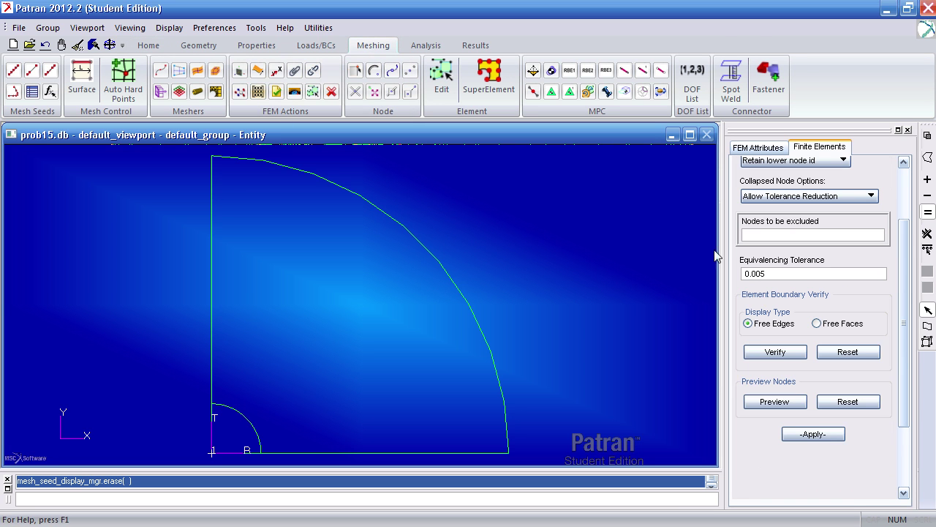
left_click(835, 436)
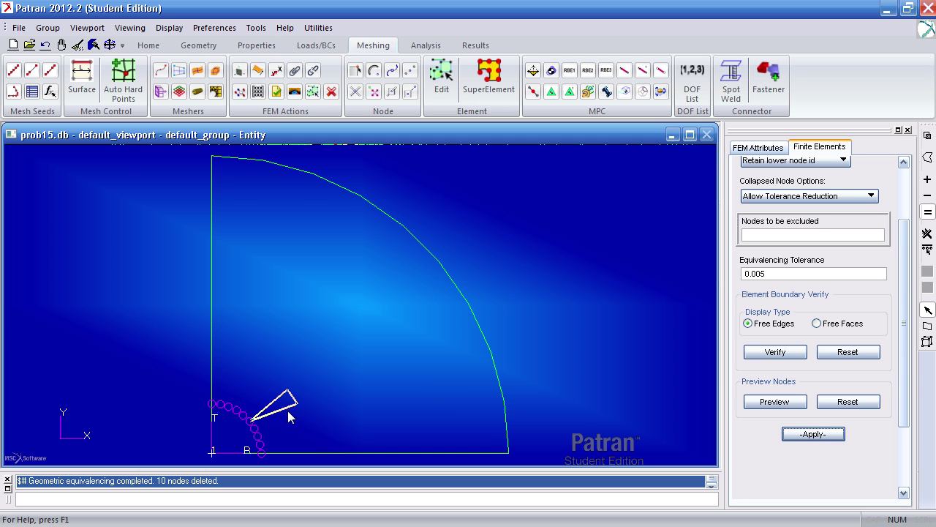
middle_click_drag(287, 411, 324, 345, "ctrl")
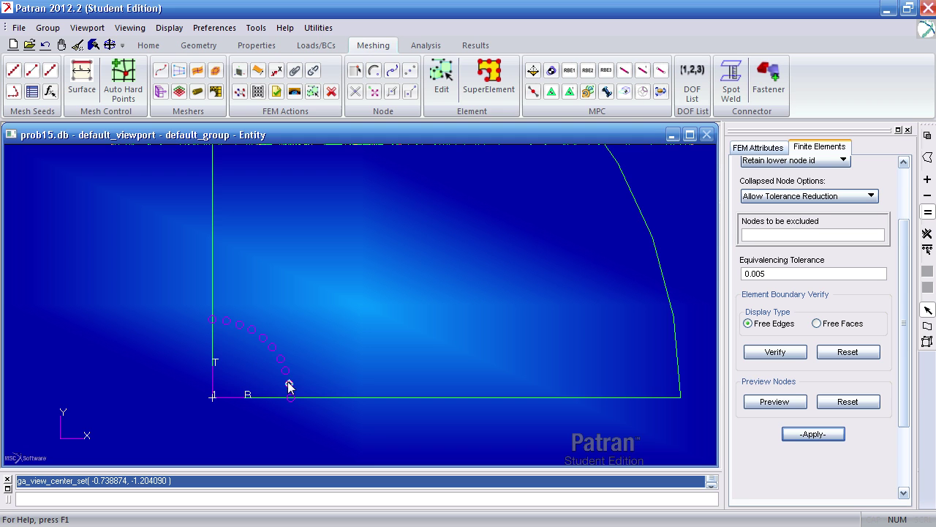
middle_click_drag(295, 420, 293, 450, "ctrl")
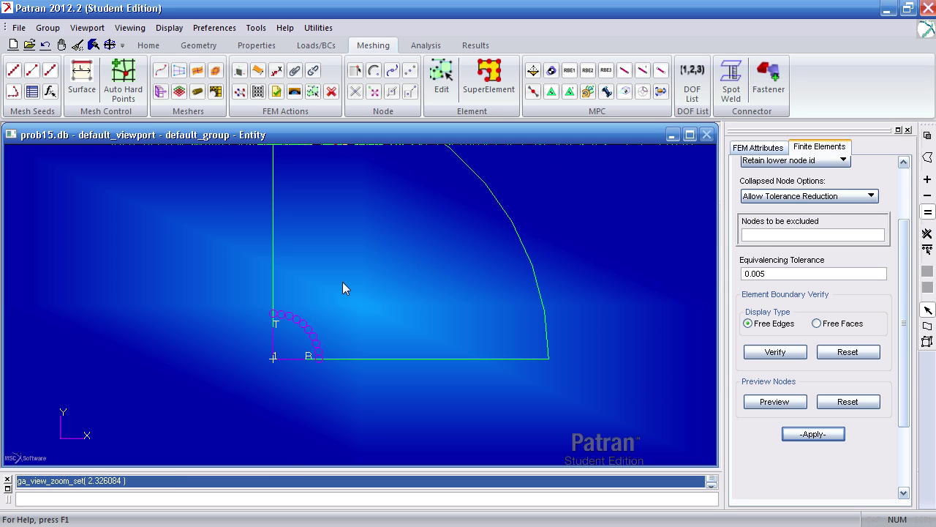
left_click(374, 47)
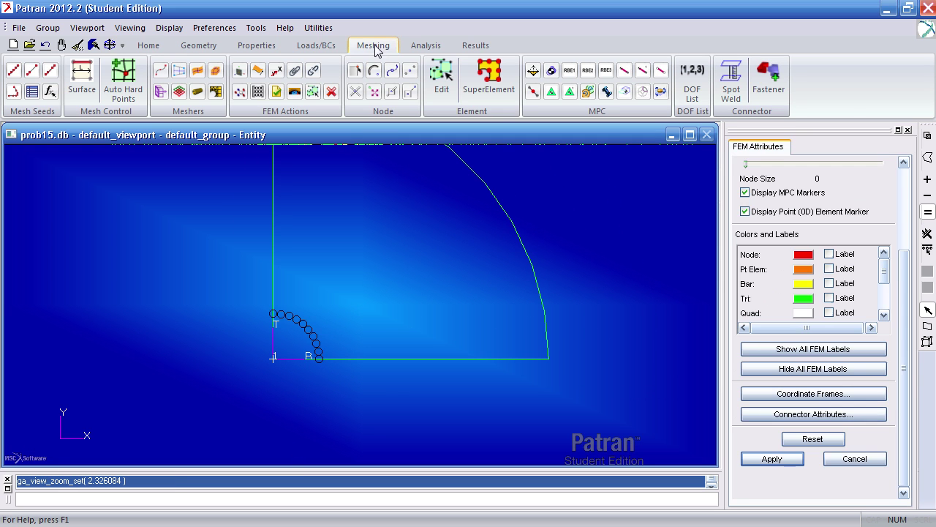
middle_click_drag(384, 384, 368, 424, "ctrl")
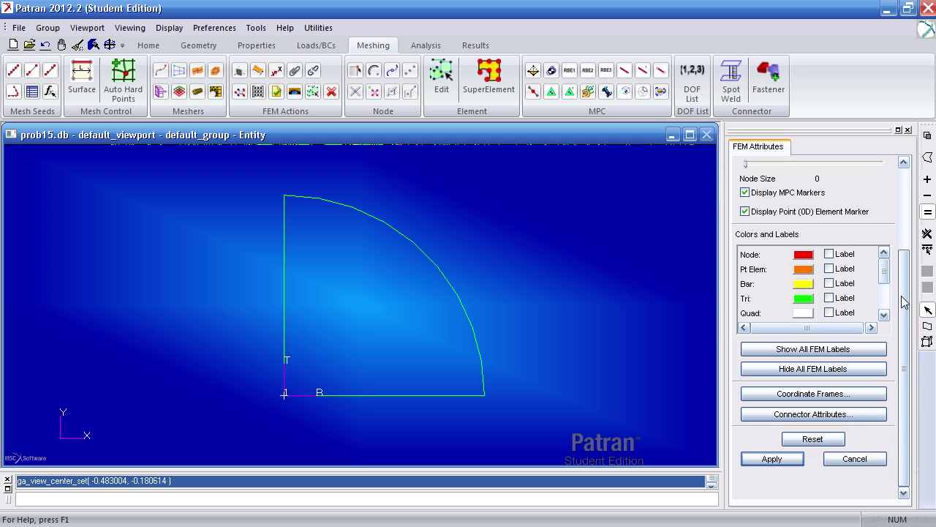
left_click_drag(905, 304, 904, 335)
left_click(774, 253)
left_click(772, 459)
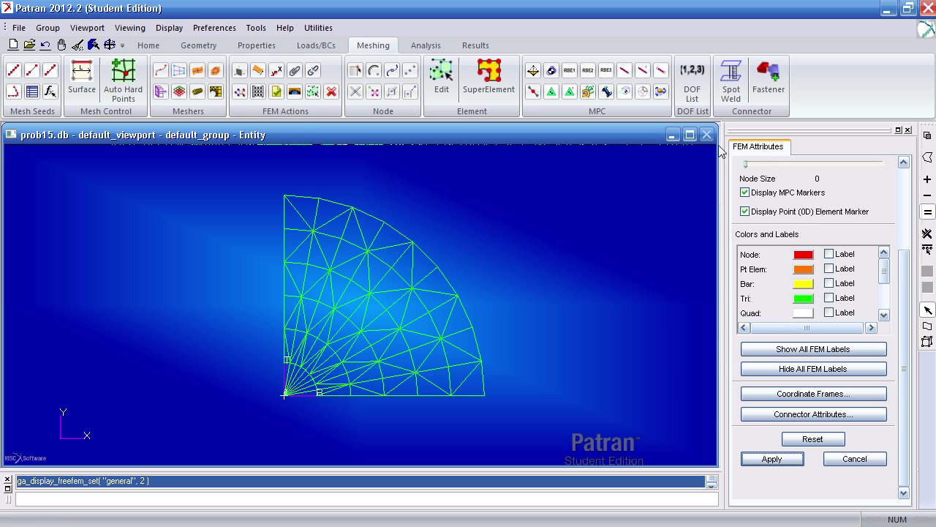
left_click(167, 28)
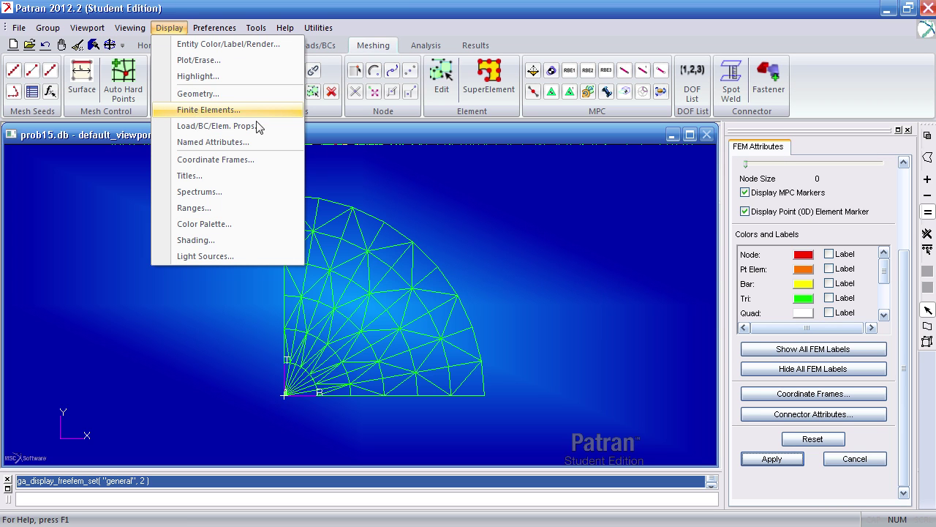
left_click(471, 222)
scroll(463, 239, "up", 2)
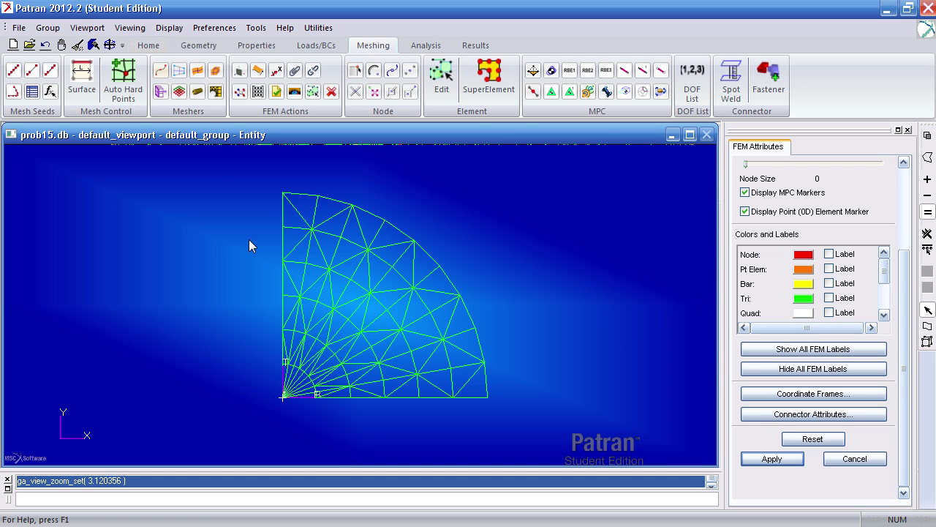
scroll(249, 240, "down", 1)
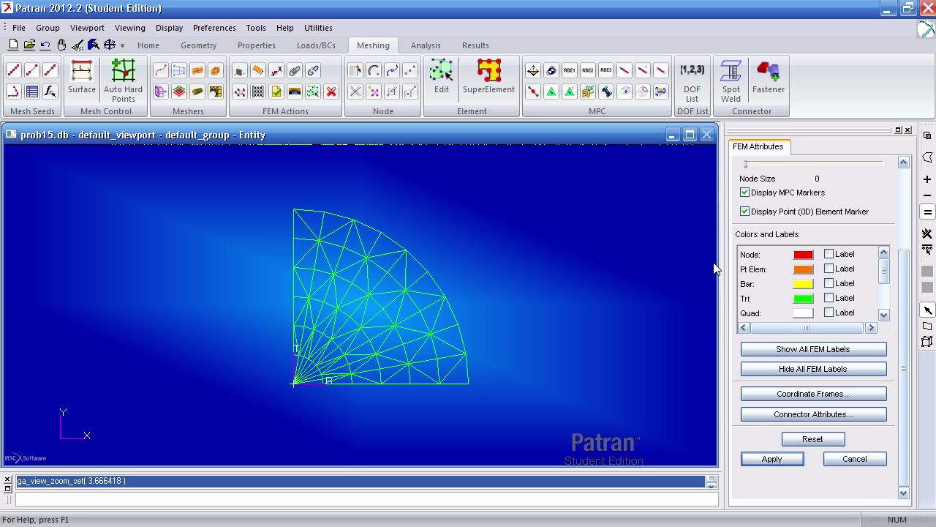
left_click_drag(902, 300, 893, 218)
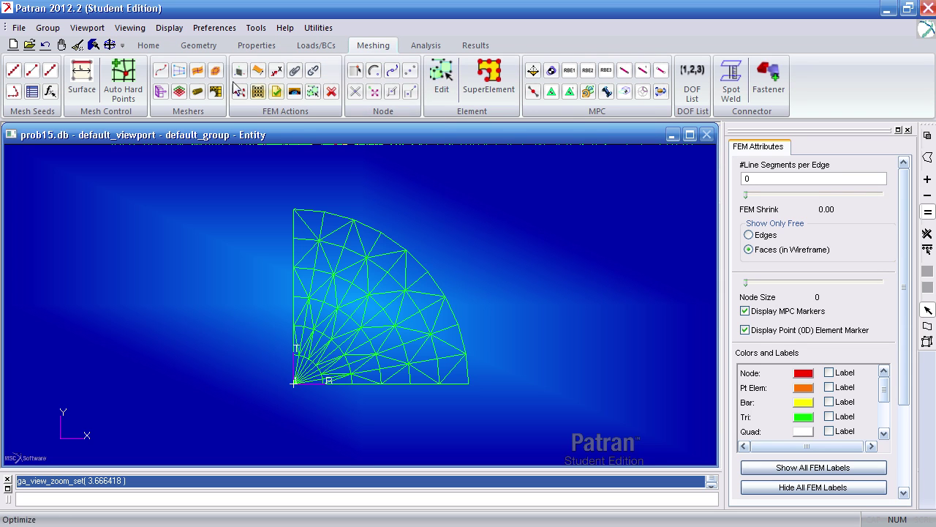
Step: Set up a Transform, Element, Mirror operation in the Finite Elements form
left_click(197, 71)
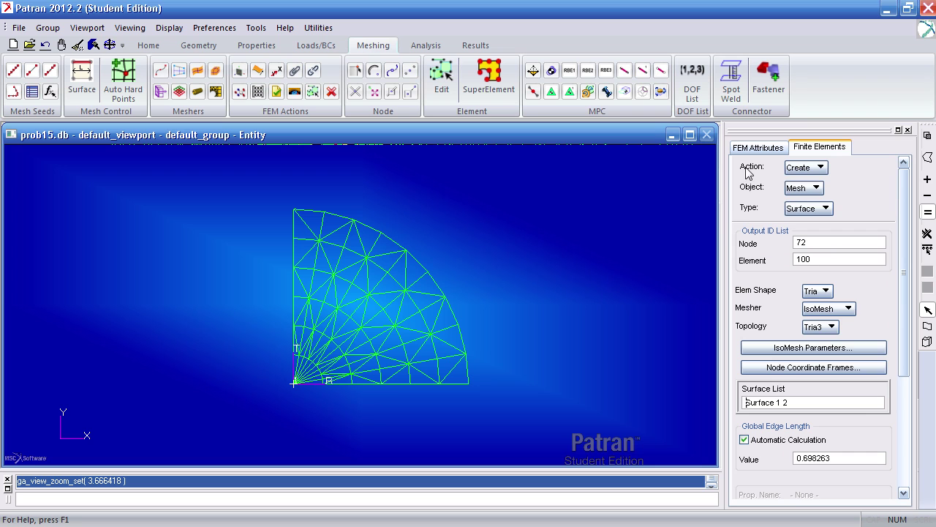
left_click(803, 169)
left_click(808, 187)
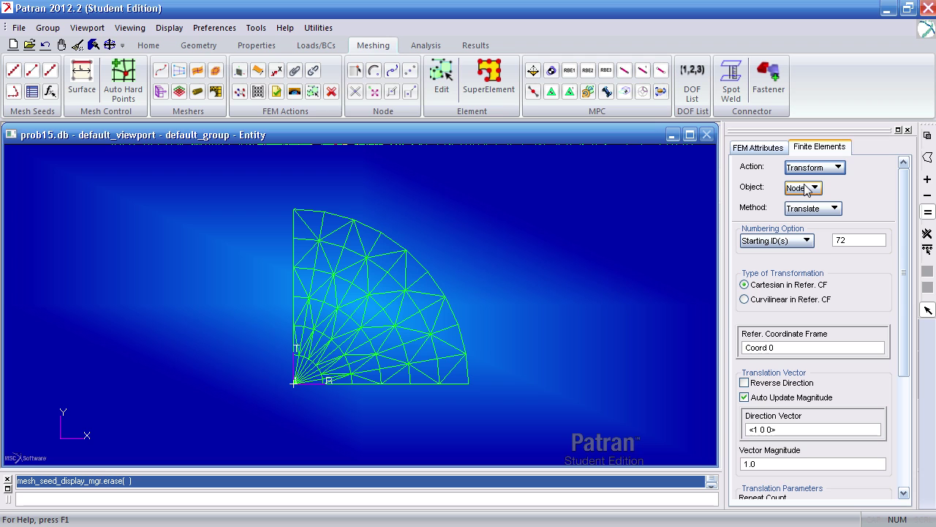
left_click(807, 188)
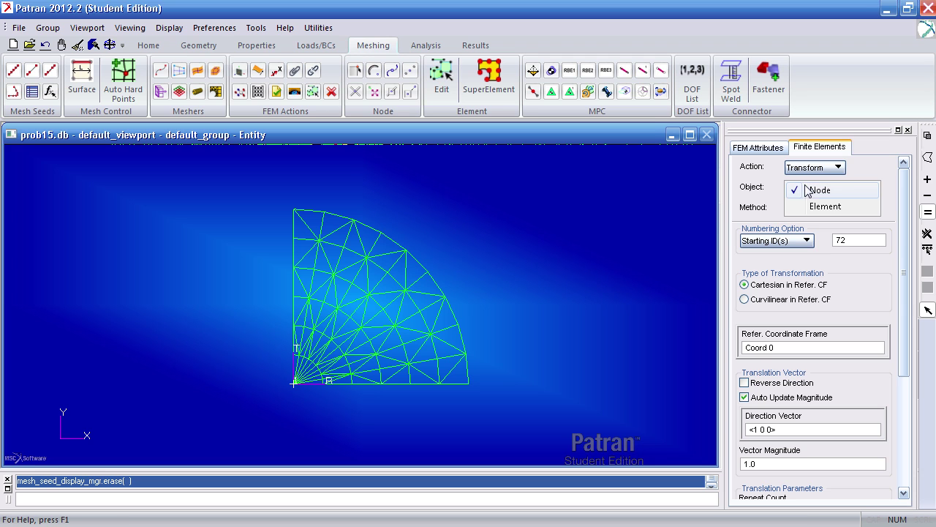
left_click(814, 205)
left_click(814, 210)
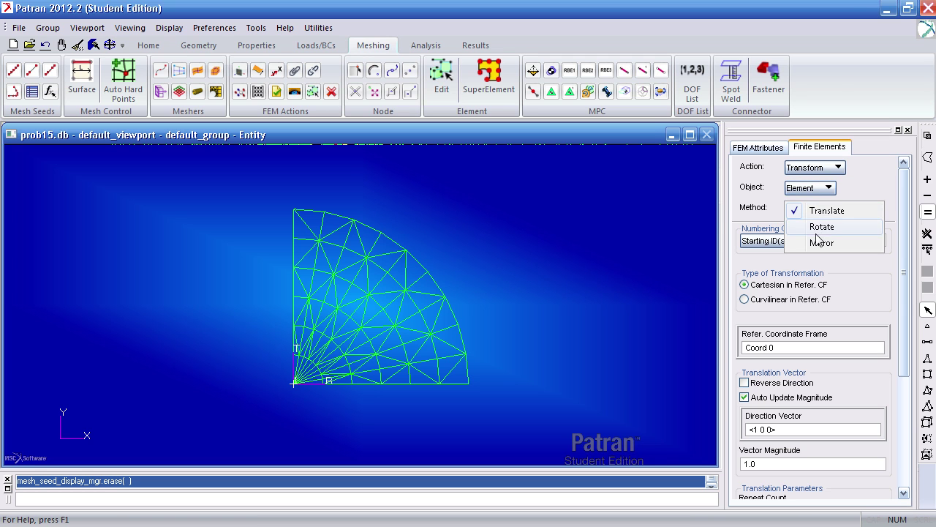
left_click(817, 242)
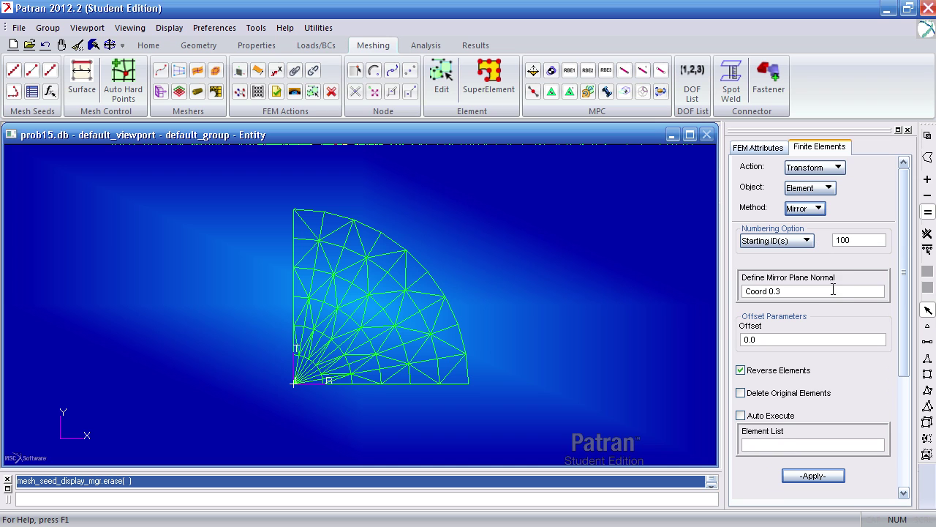
Step: Mirror elements 1:99 about plane normal Coord 0.1, creating elements 100:198
left_click_drag(827, 291, 735, 294)
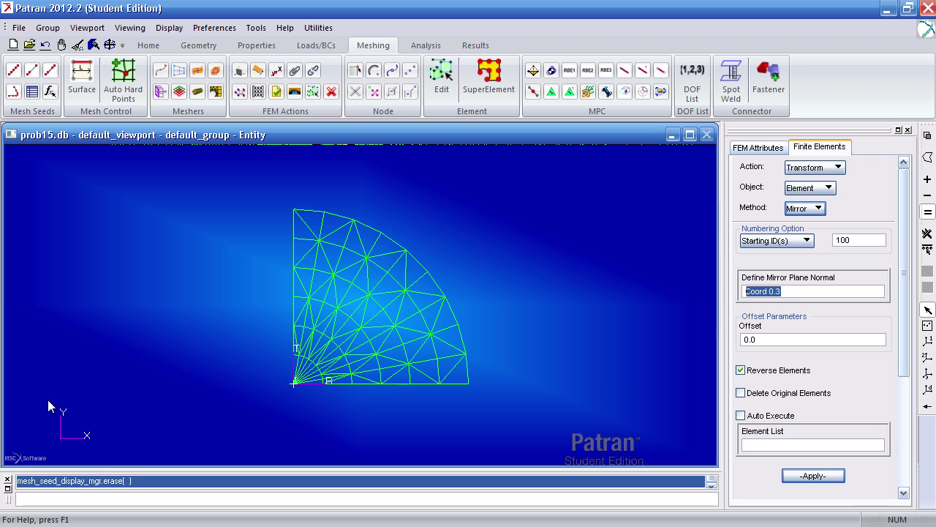
left_click(927, 342)
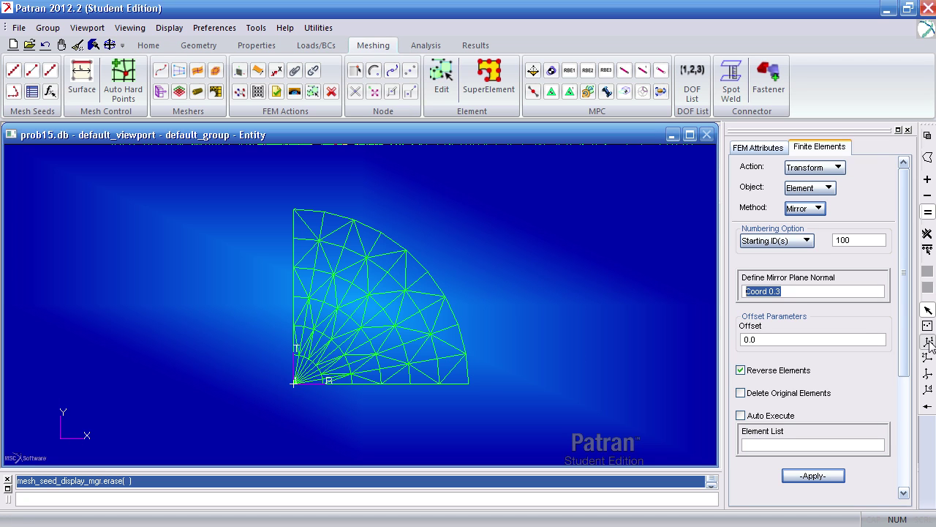
left_click(83, 436)
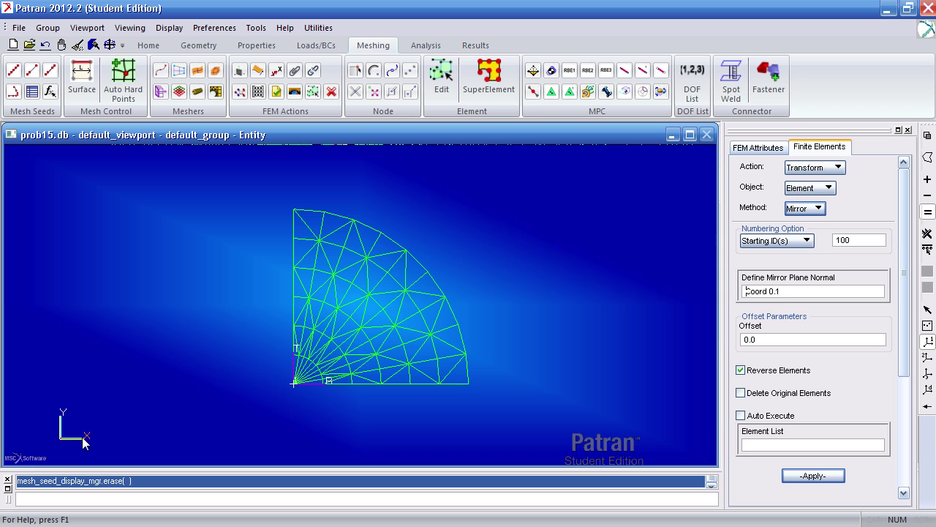
scroll(901, 375, "down", 3)
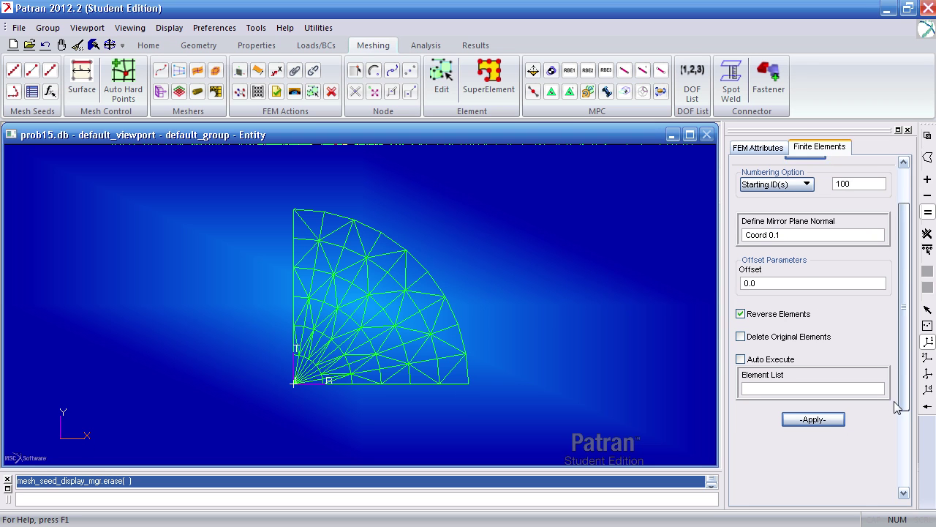
left_click(796, 385)
left_click_drag(536, 423, 228, 224)
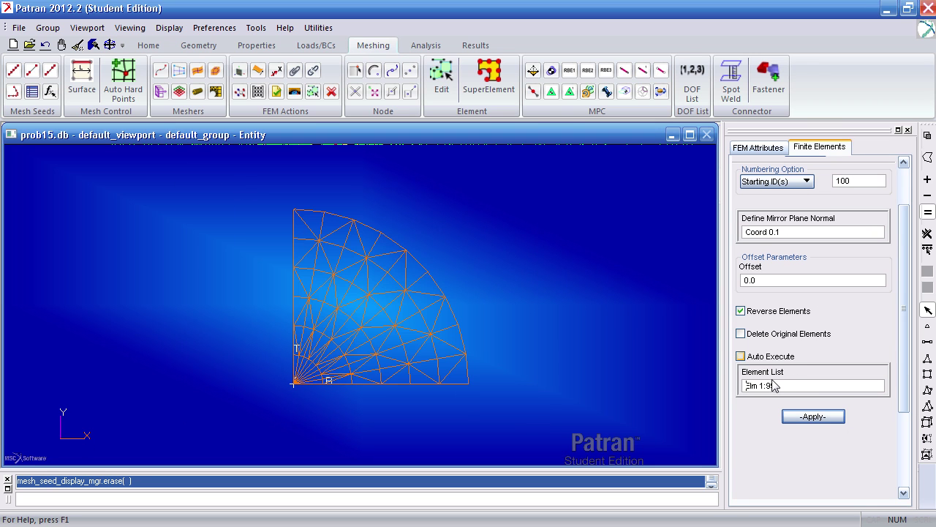
left_click(834, 419)
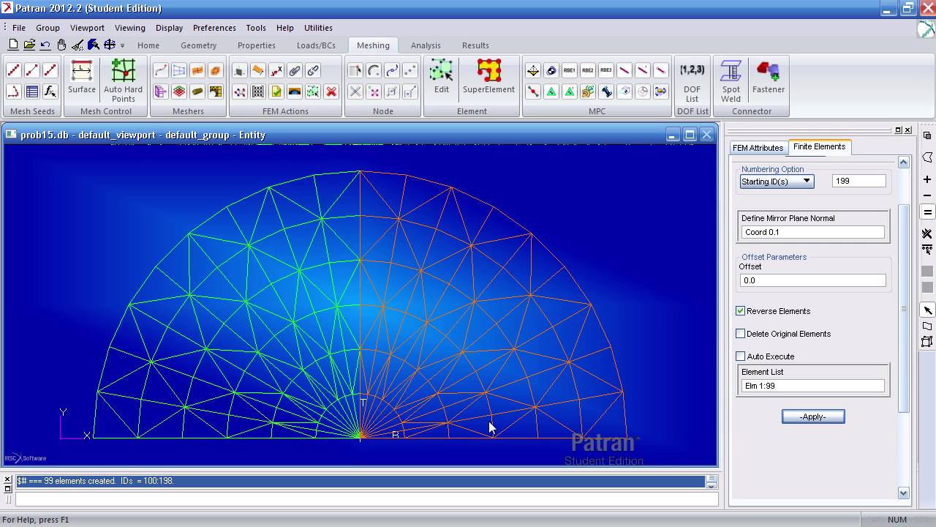
scroll(630, 369, "down", 3)
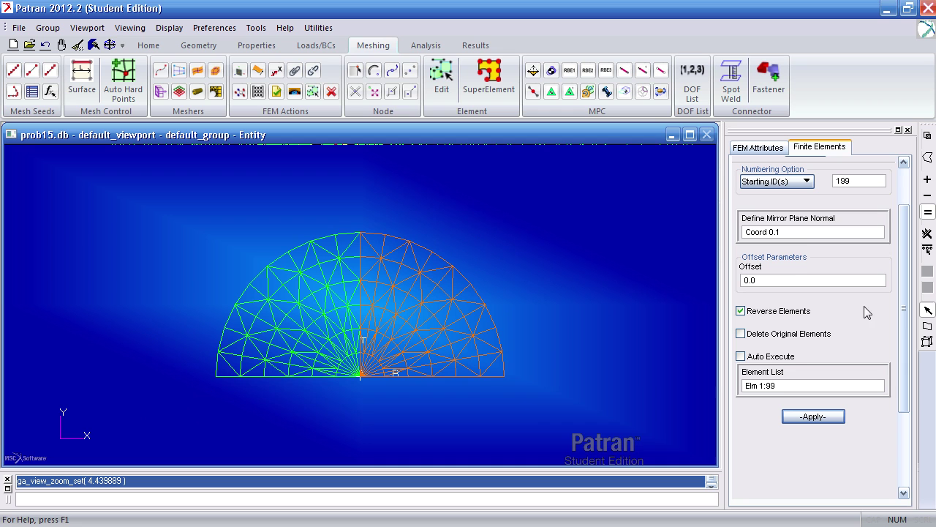
Step: Mirror elements 1:198 about the Coord 0.2 plane normal, creating elements 199–396
left_click(811, 232)
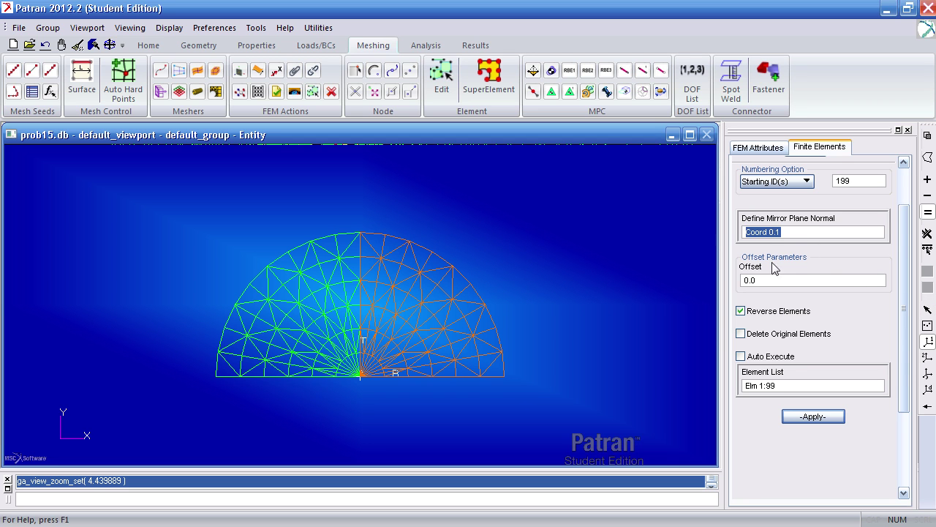
left_click(926, 359)
left_click(70, 430)
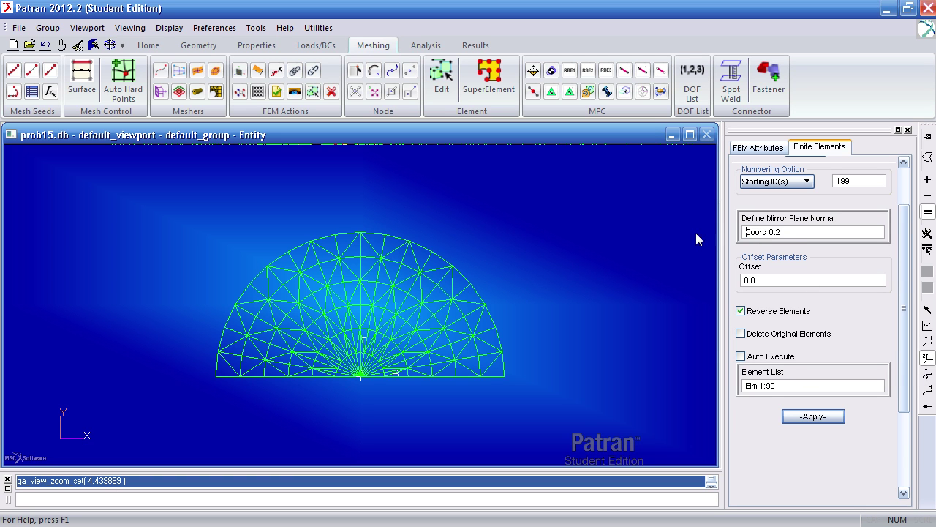
left_click_drag(783, 232, 765, 232)
left_click(788, 389)
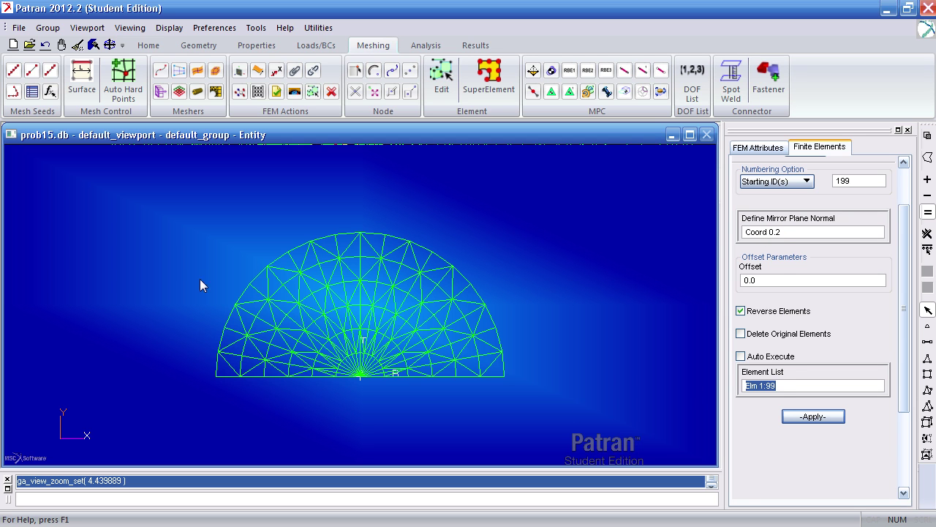
left_click_drag(200, 278, 180, 256)
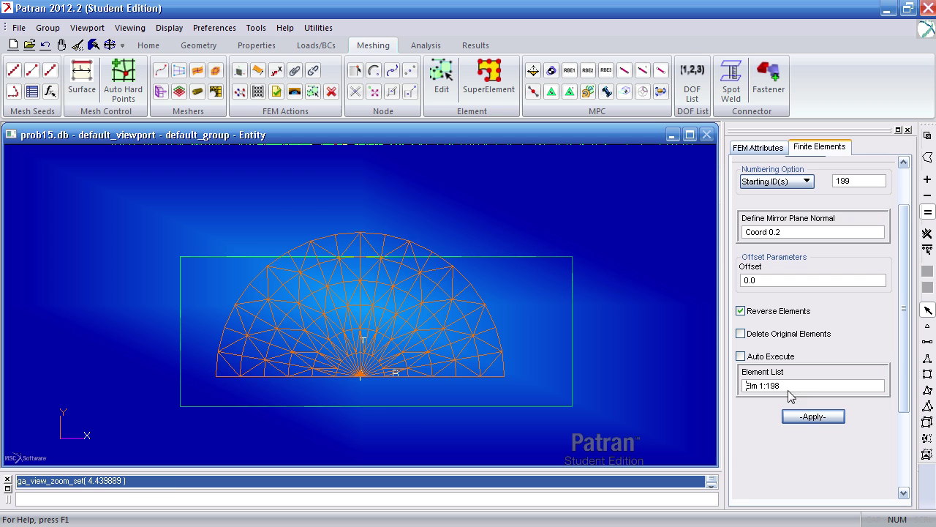
left_click(812, 416)
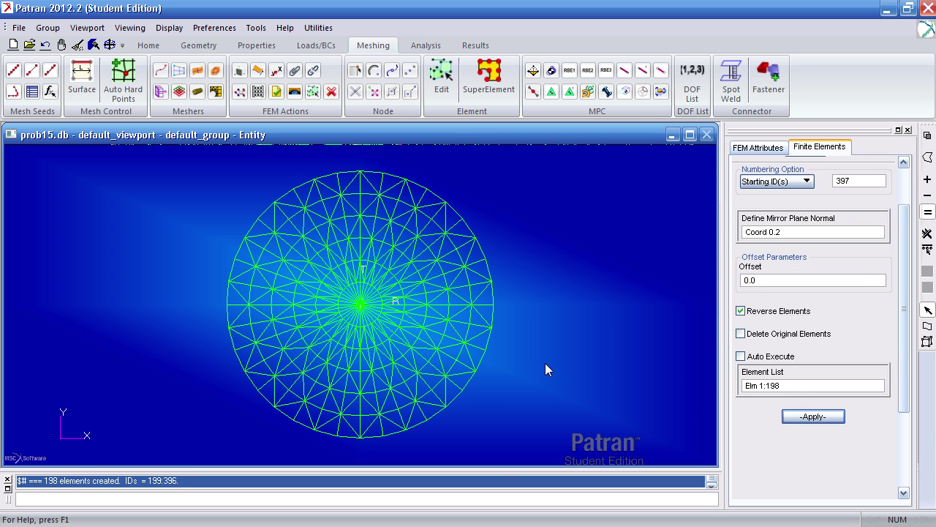
Step: Display only the free edges of the finite element mesh
left_click(169, 27)
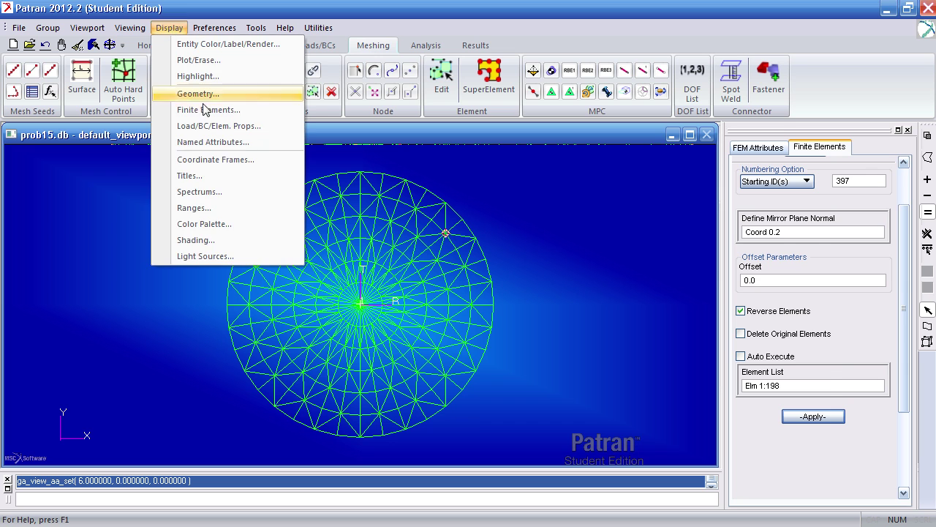
left_click(206, 110)
left_click(749, 234)
scroll(907, 276, "down", 1)
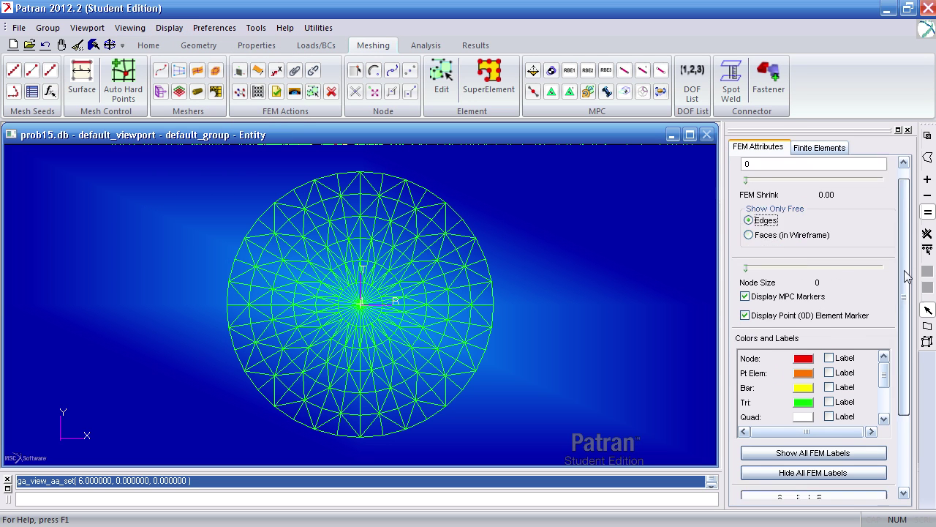
scroll(907, 276, "down", 3)
left_click(772, 475)
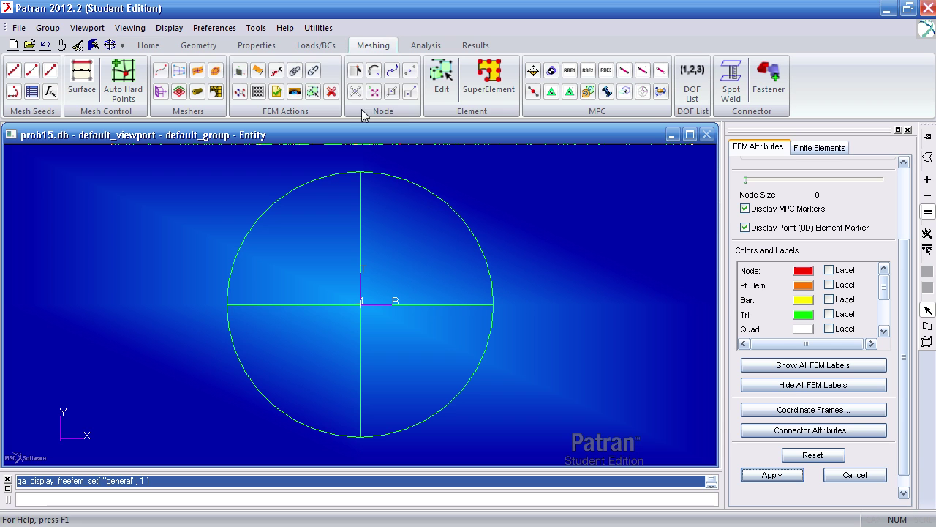
Step: Equivalence the mesh to merge the duplicate nodes along the mirror seams
left_click(816, 154)
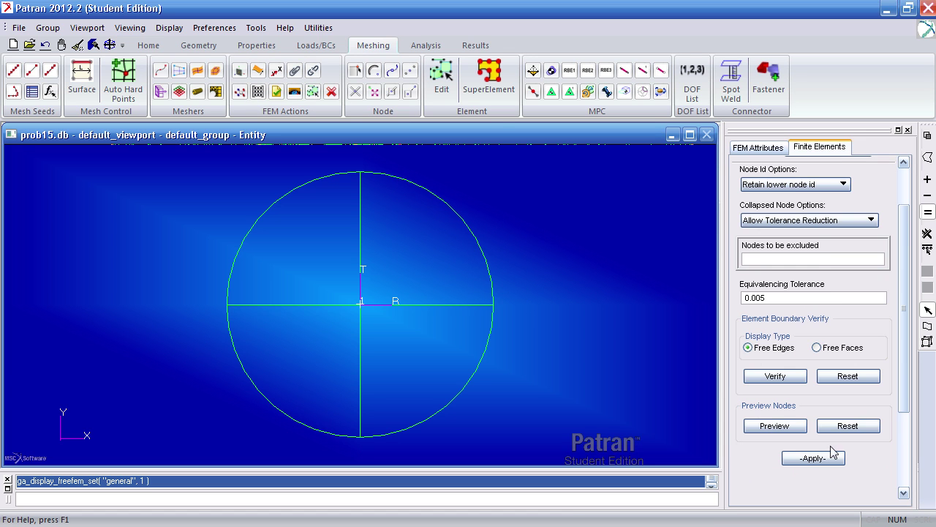
left_click_drag(899, 412, 901, 354)
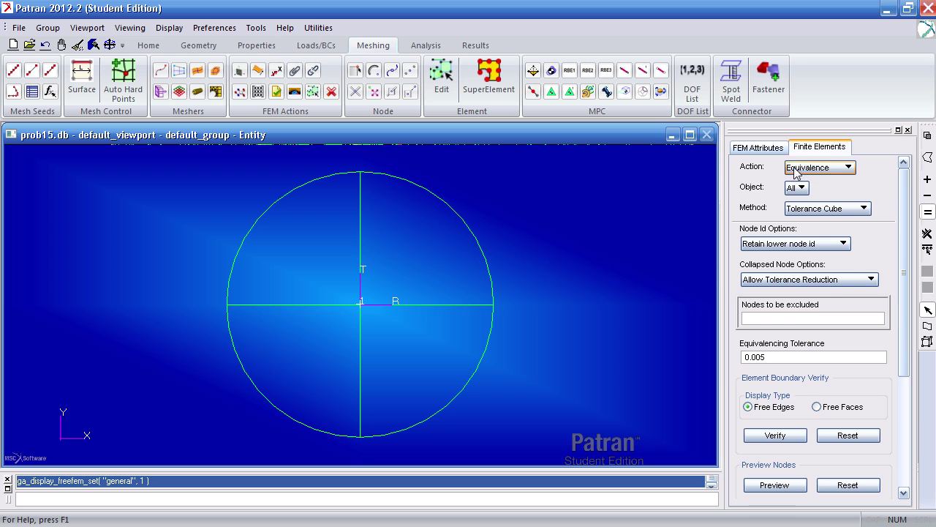
left_click_drag(906, 216, 896, 322)
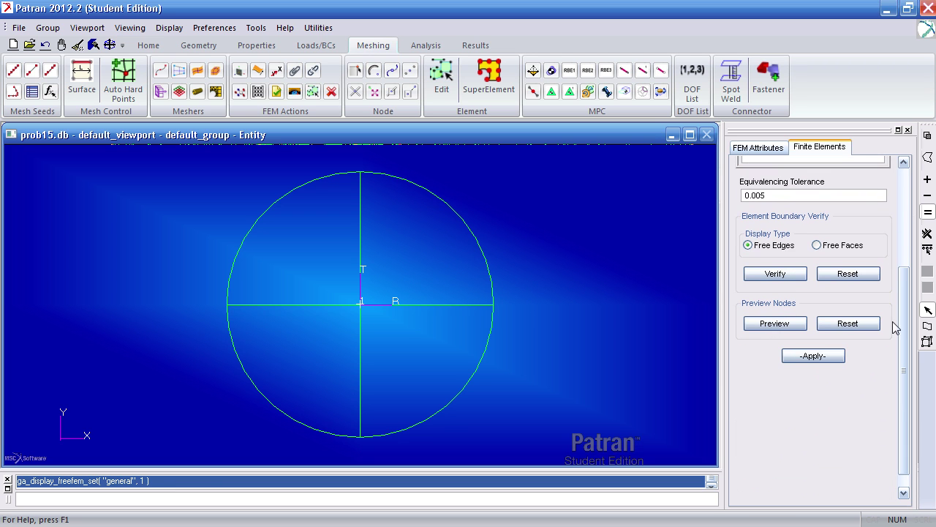
left_click(821, 358)
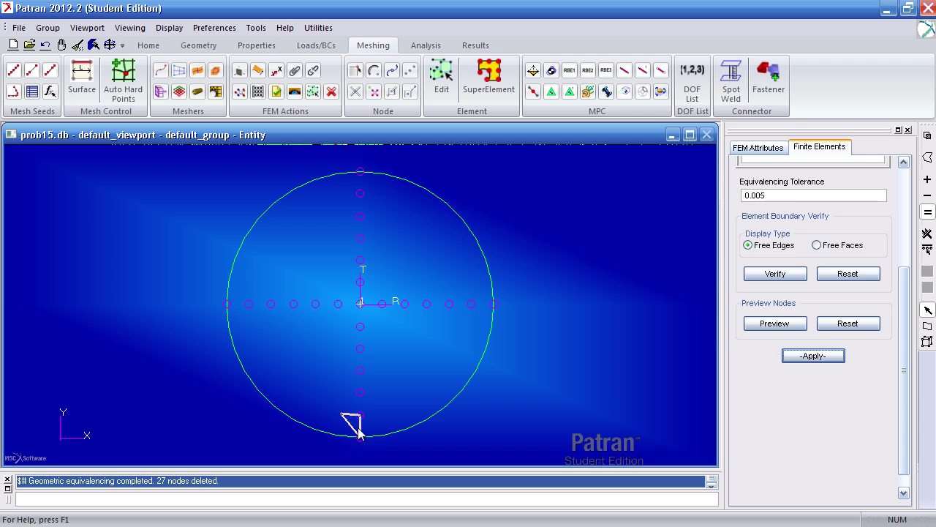
Step: Show only the mesh's free faces, drawn in wireframe
left_click(773, 153)
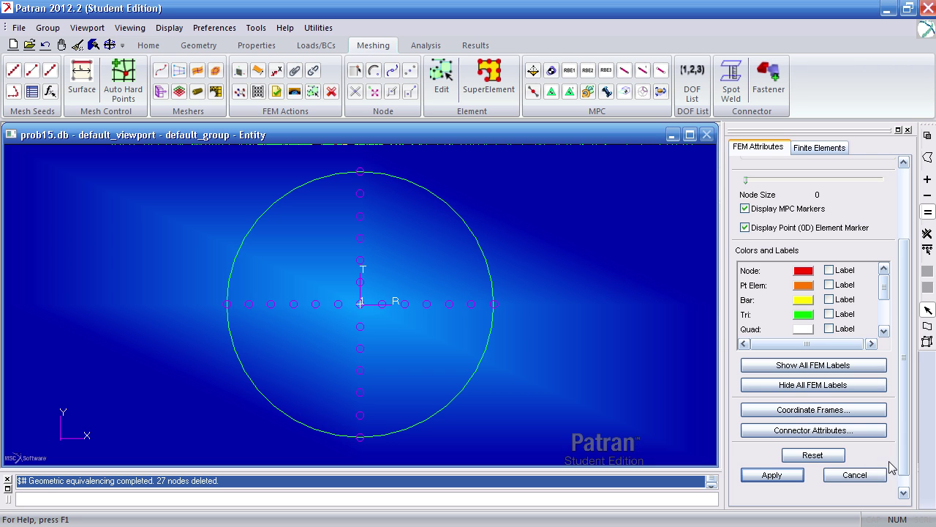
scroll(896, 439, "up", 3)
left_click(794, 251)
scroll(877, 280, "down", 3)
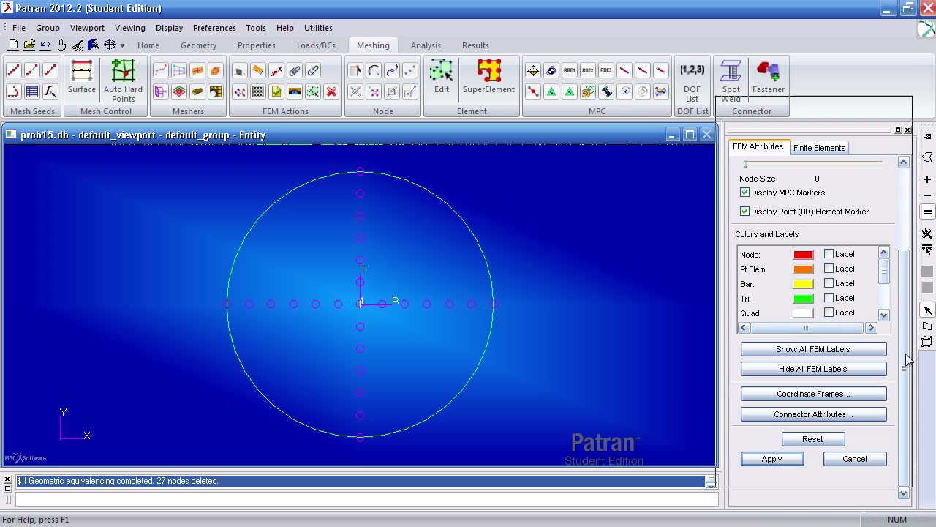
scroll(774, 253, "up", 3)
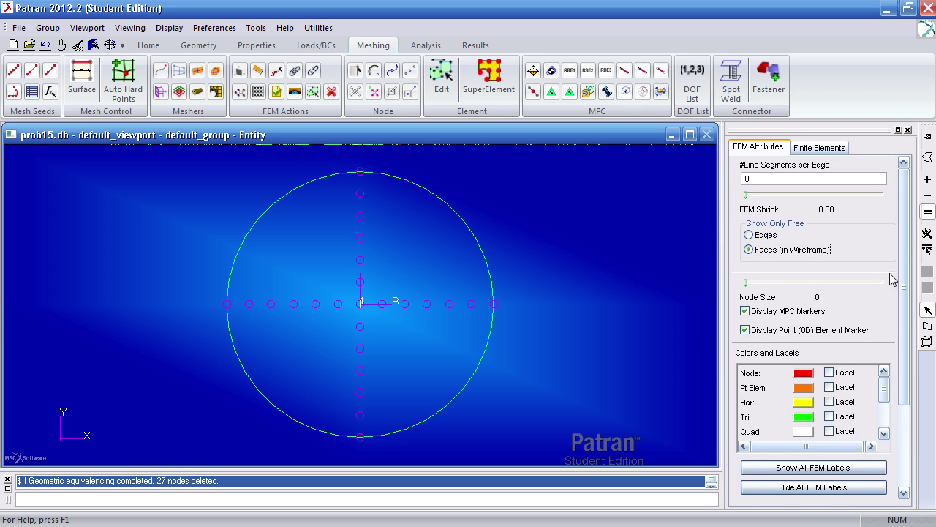
scroll(892, 276, "down", 3)
left_click(772, 459)
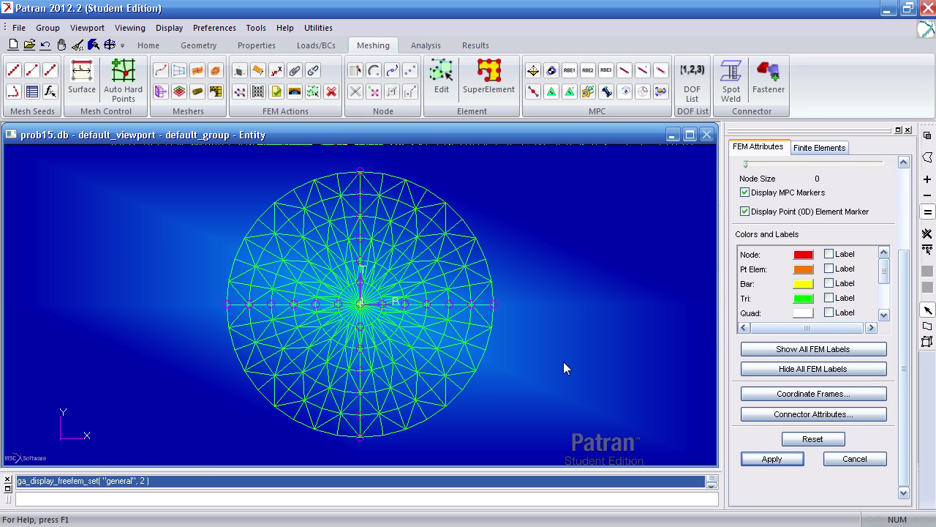
Step: Start a new isotropic material named 'material'
left_click(249, 46)
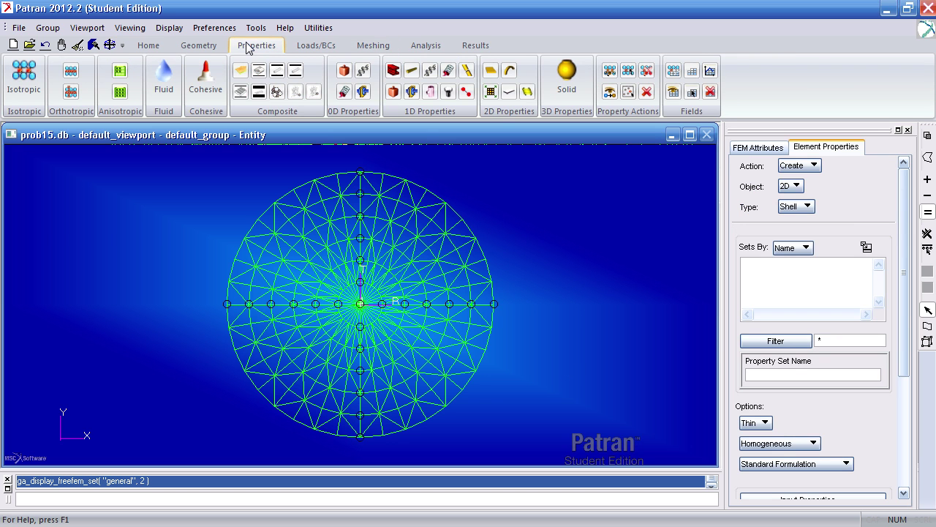
left_click(27, 79)
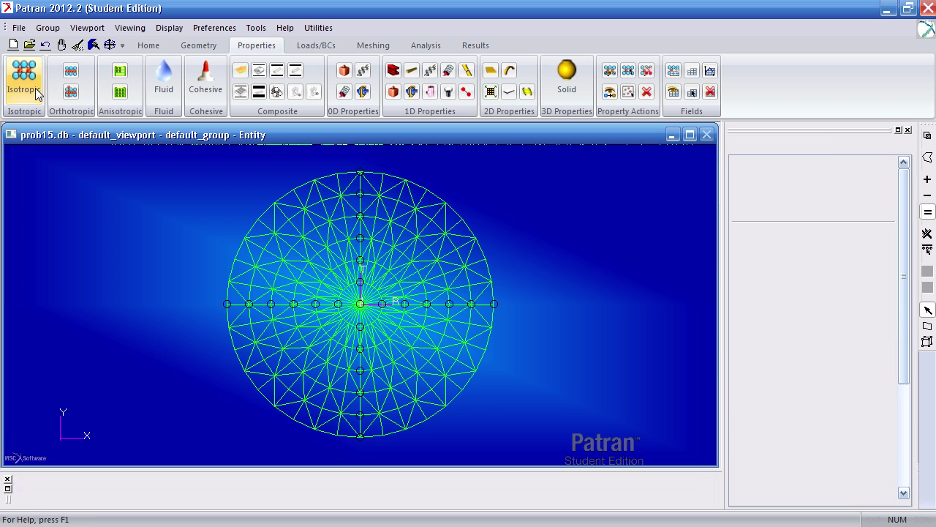
scroll(870, 345, "down", 3)
scroll(917, 417, "down", 1)
left_click(805, 287)
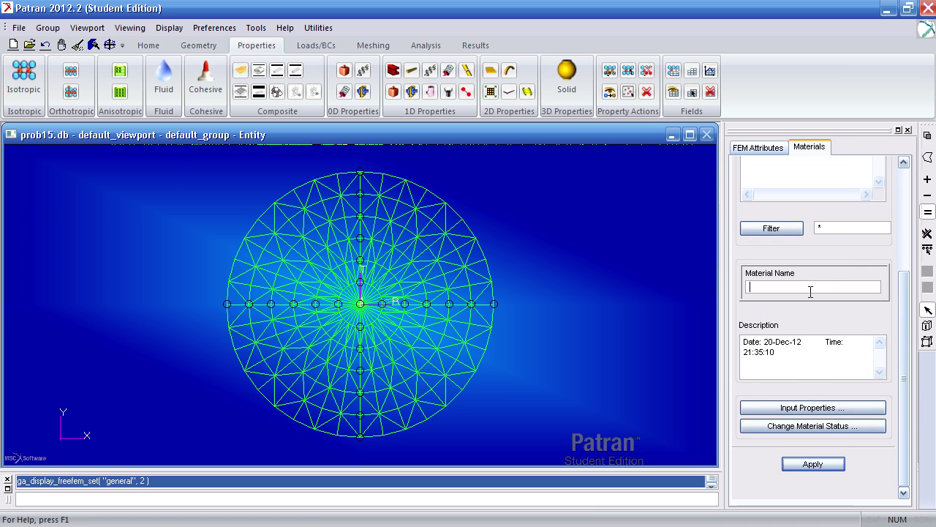
type("material")
Step: Enter elastic modulus 10e6 and Poisson ratio 0.3, then create the material
left_click(808, 407)
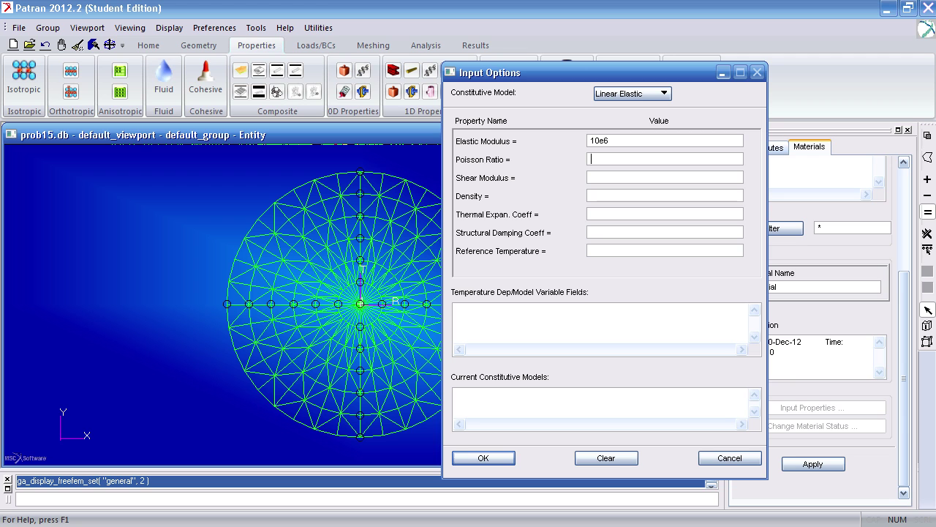
type(".3")
left_click(486, 457)
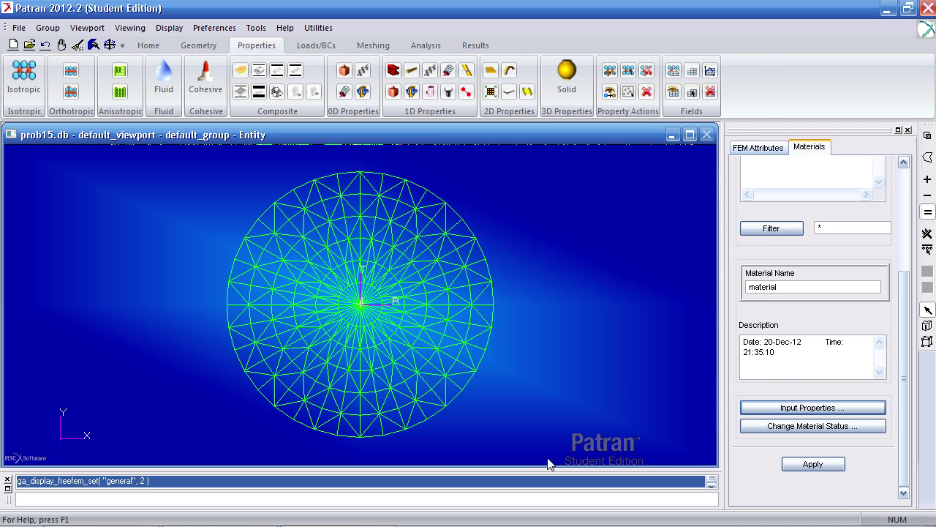
left_click(828, 469)
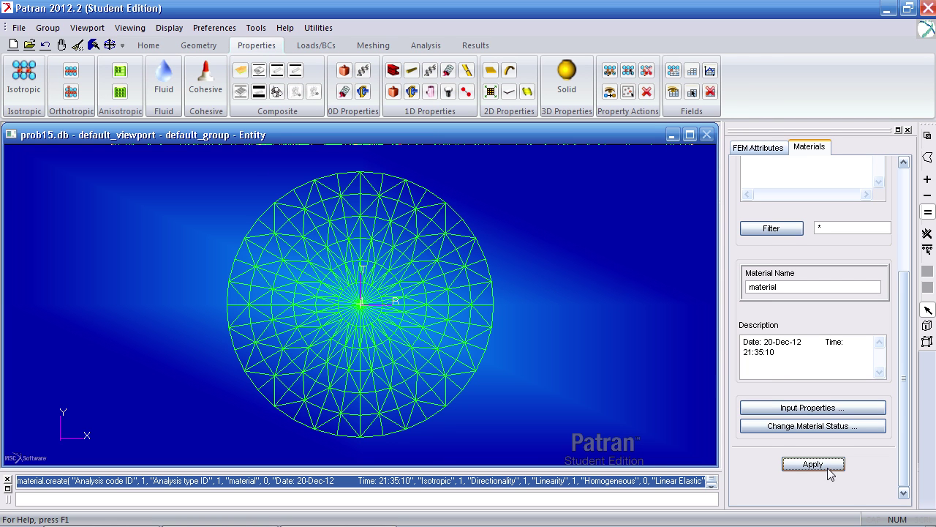
Step: Define shell property 'prop' using material 'material' with thickness 0.25
left_click(491, 89)
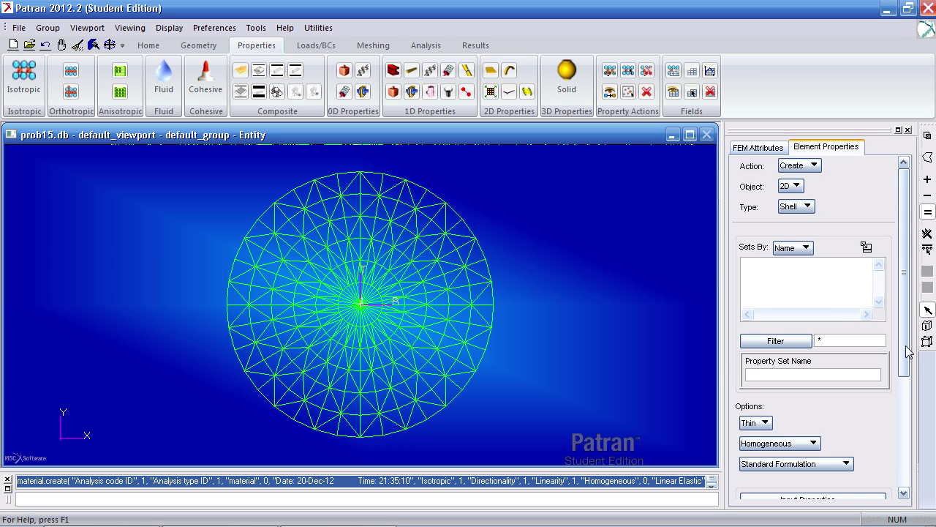
scroll(842, 339, "down", 5)
left_click(826, 281)
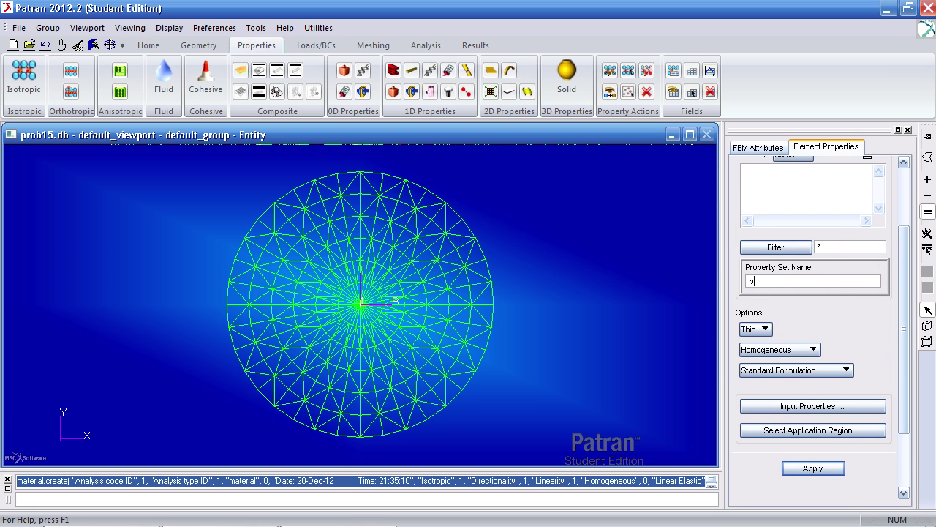
left_click(805, 411)
left_click(724, 143)
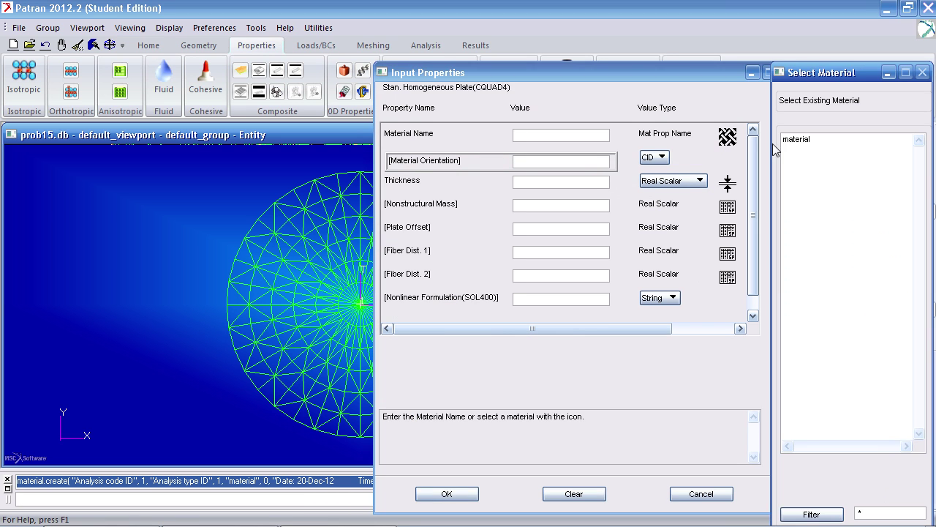
left_click(797, 141)
left_click(592, 181)
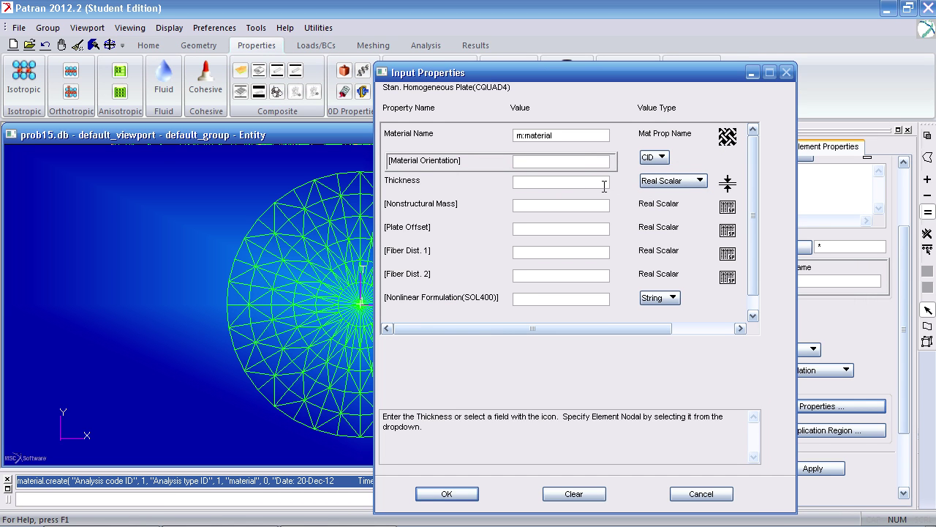
left_click(442, 494)
Step: Apply the 'prop' shell property to elements 1:396
left_click(761, 432)
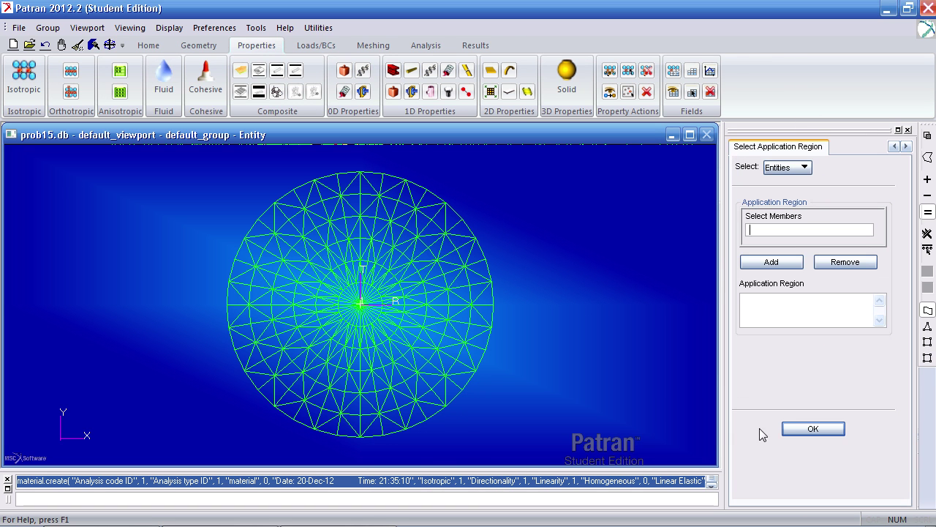
left_click(928, 359)
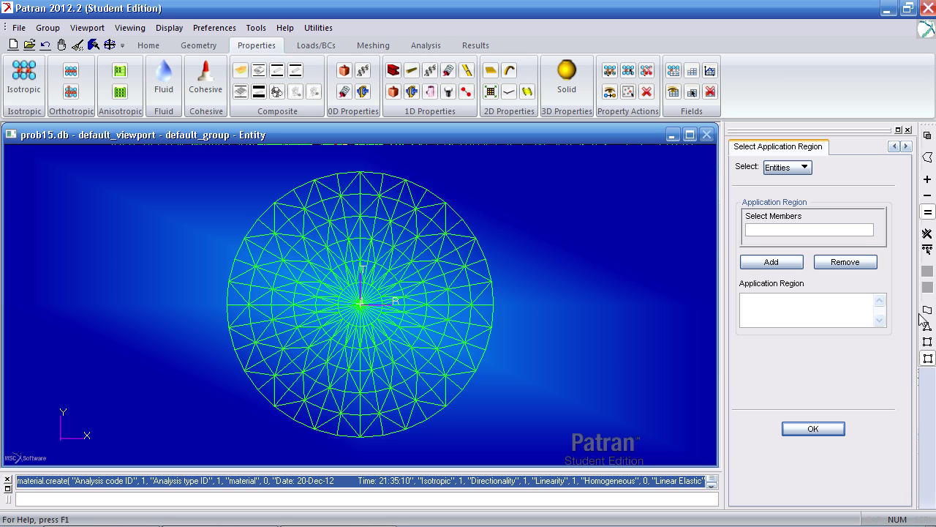
left_click(928, 250)
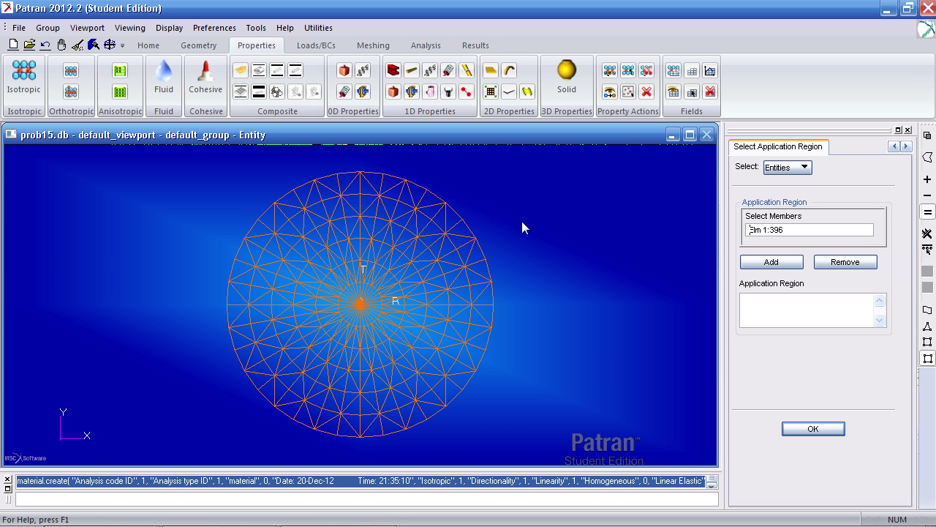
left_click(776, 262)
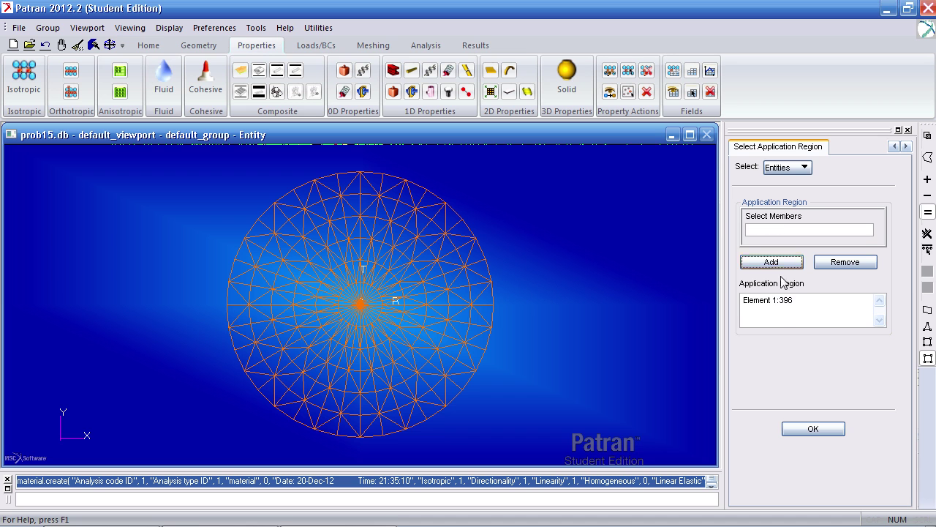
left_click(812, 427)
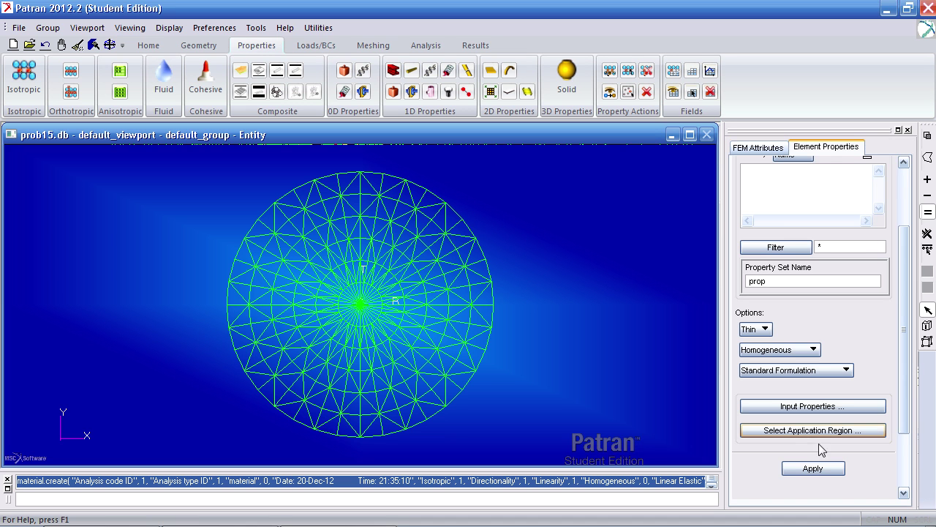
left_click(813, 468)
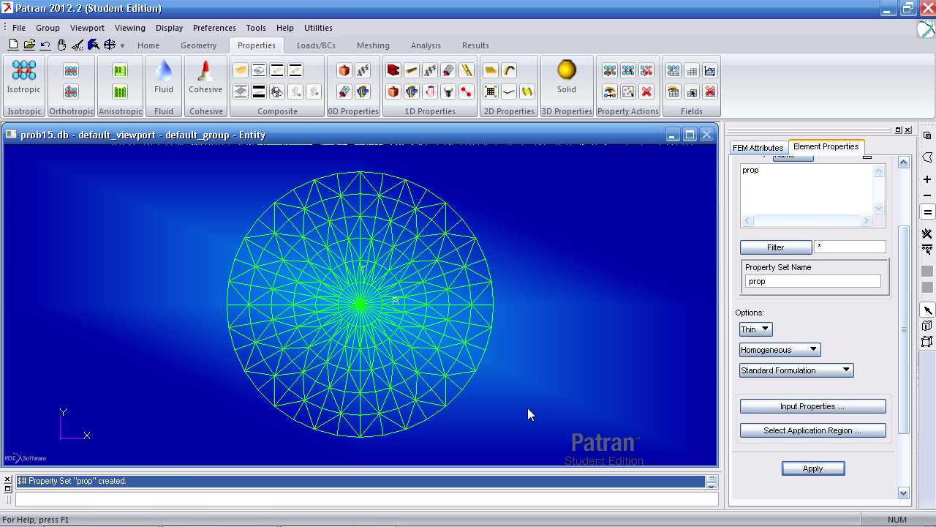
Step: Start a nodal displacement boundary condition set named 'constraint'
left_click(316, 45)
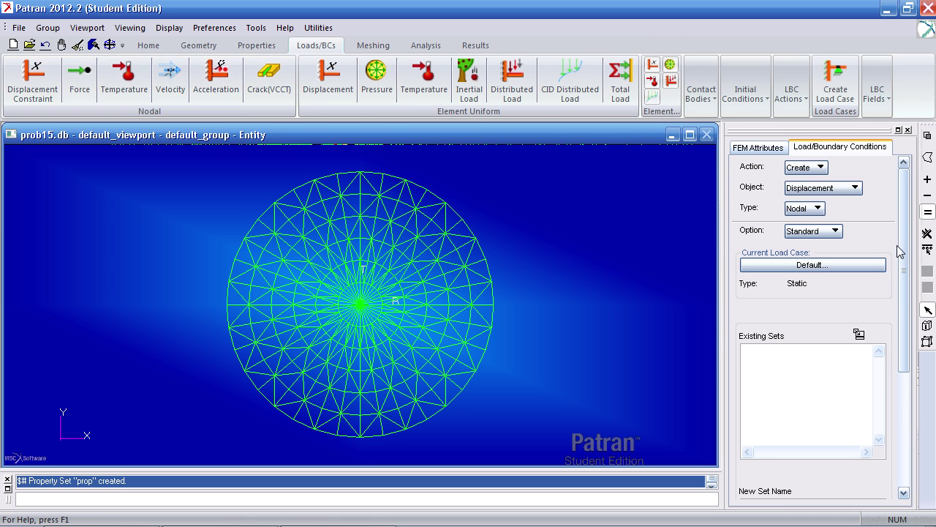
left_click_drag(900, 253, 898, 371)
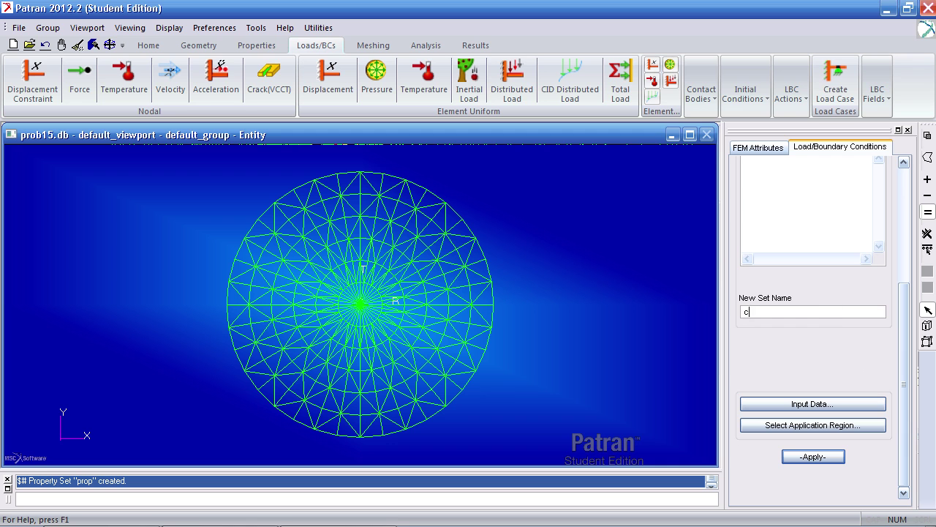
type("int")
Step: Set translations <0 0 0> in frame Coord 1 and create the constraint set
left_click(812, 404)
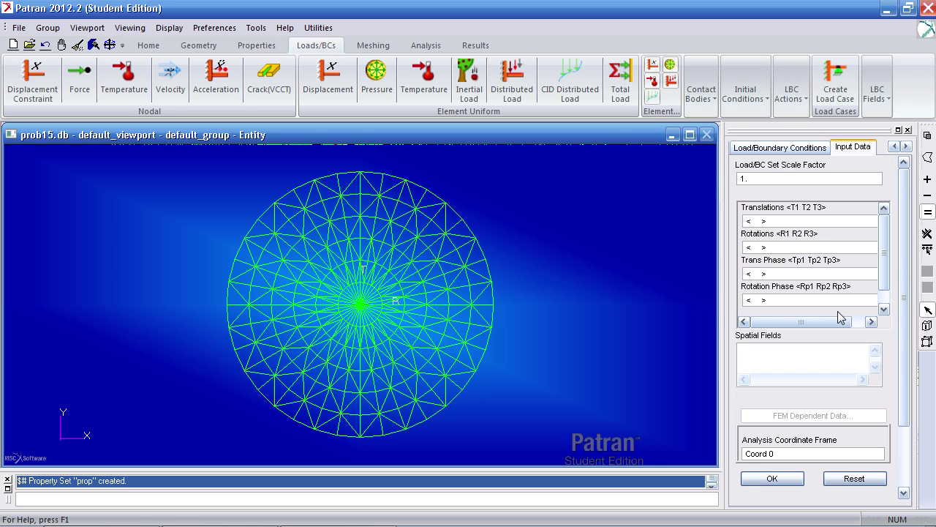
left_click(787, 221)
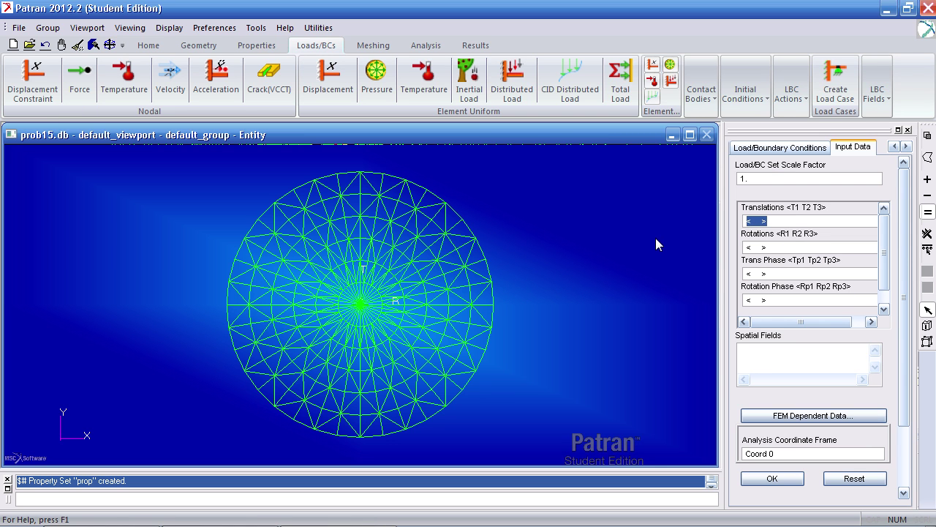
type("<0 0 0>")
key("Tab")
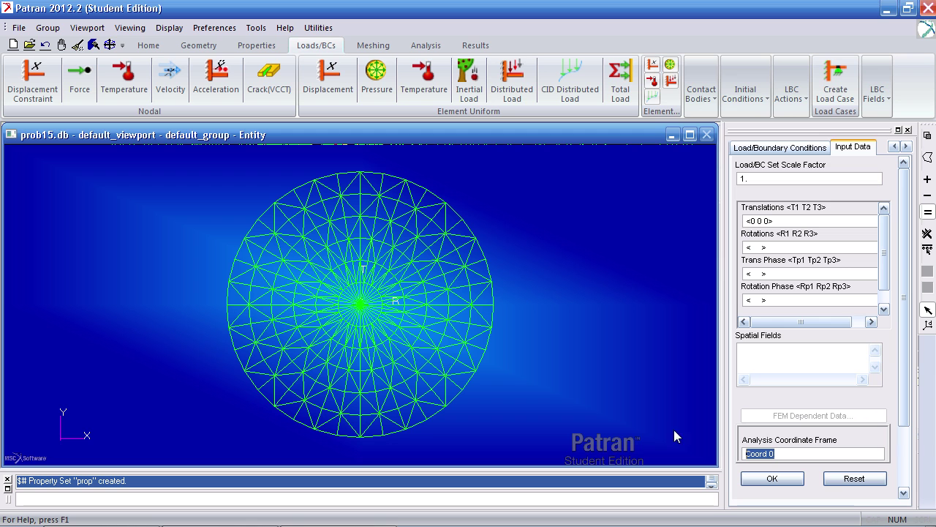
left_click(370, 311)
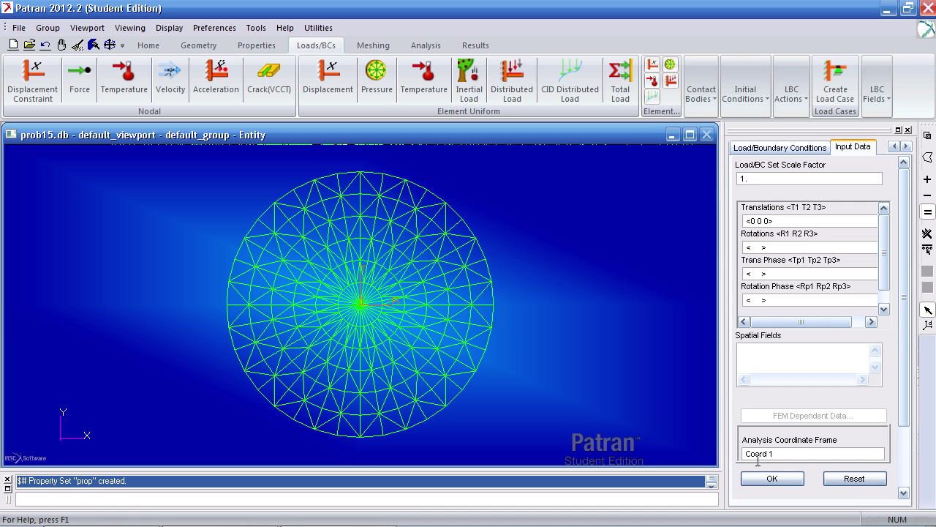
left_click_drag(774, 454, 677, 443)
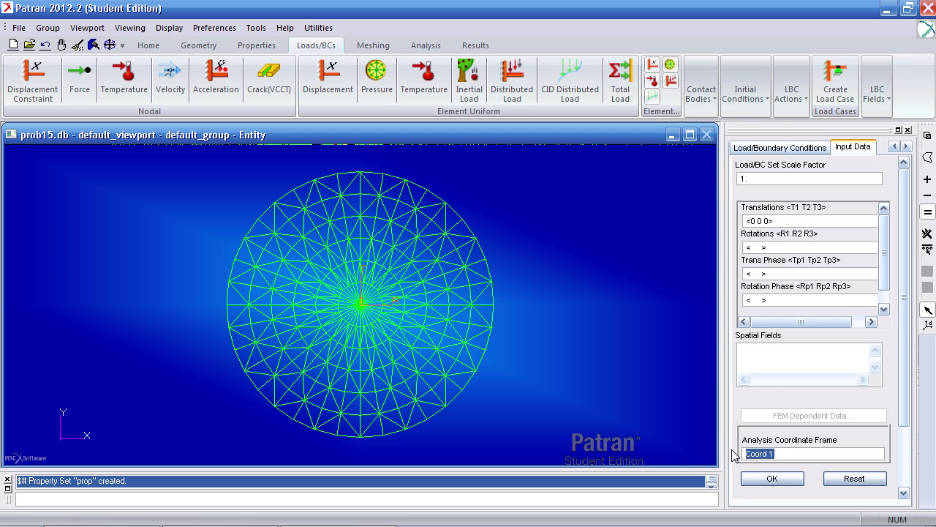
left_click(772, 477)
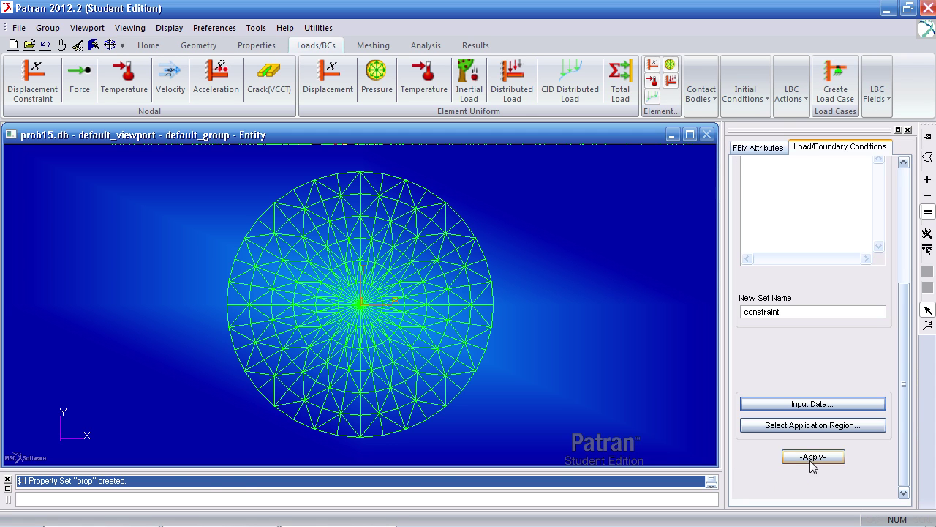
left_click(813, 458)
middle_click_drag(609, 418, 590, 339)
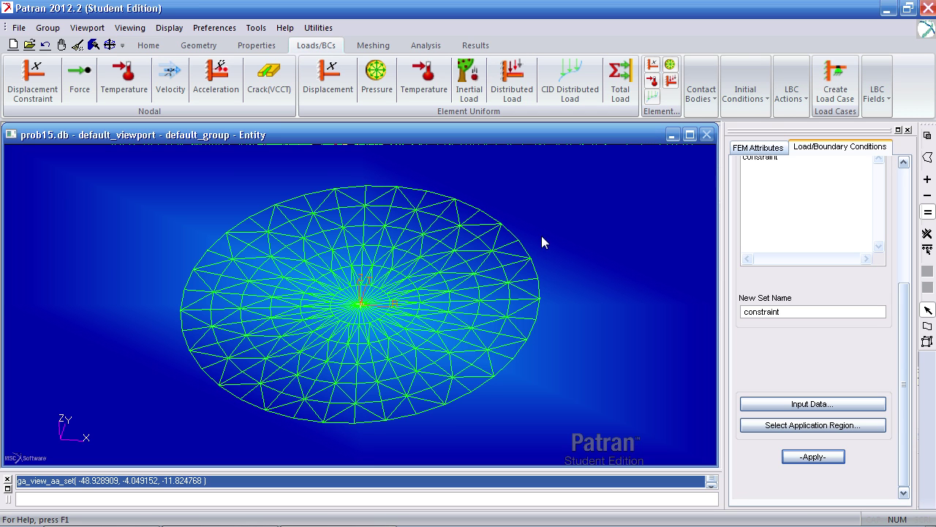
middle_click_drag(542, 242, 548, 244)
left_click(373, 45)
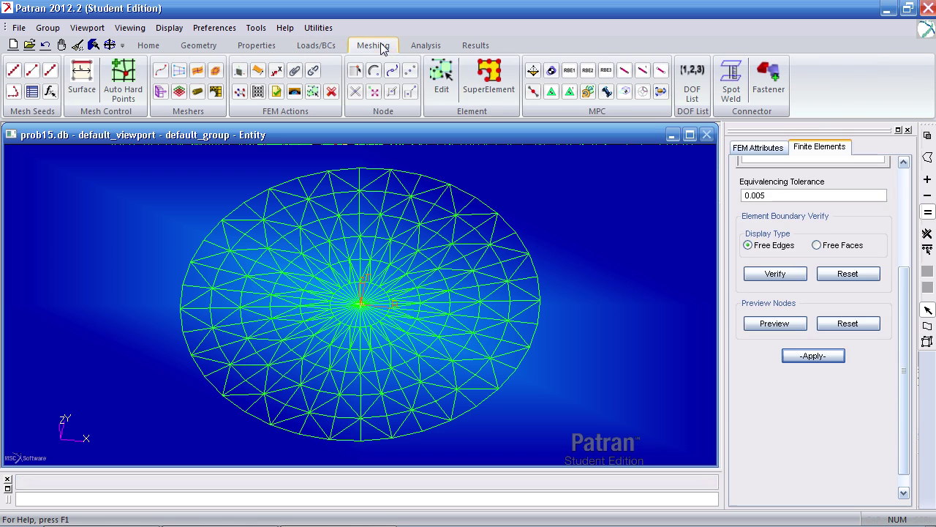
scroll(826, 219, "up", 5)
left_click(819, 167)
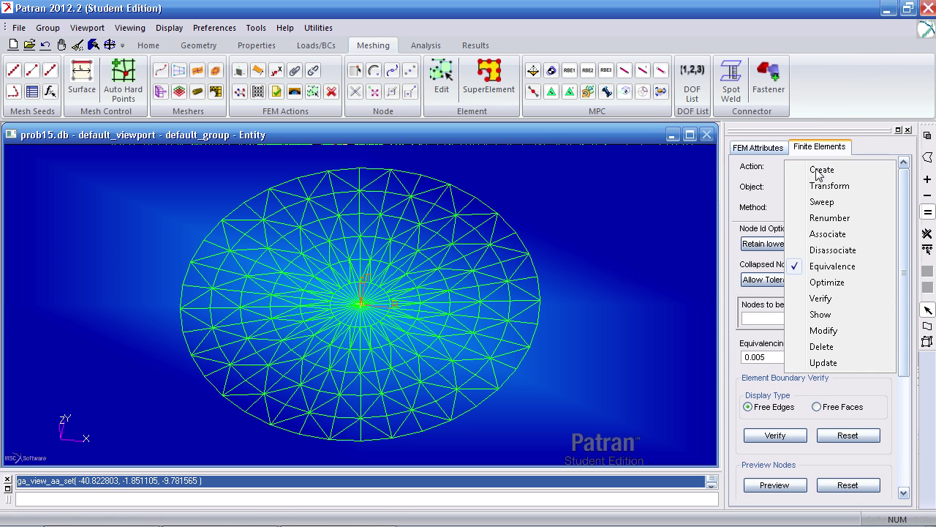
left_click(833, 316)
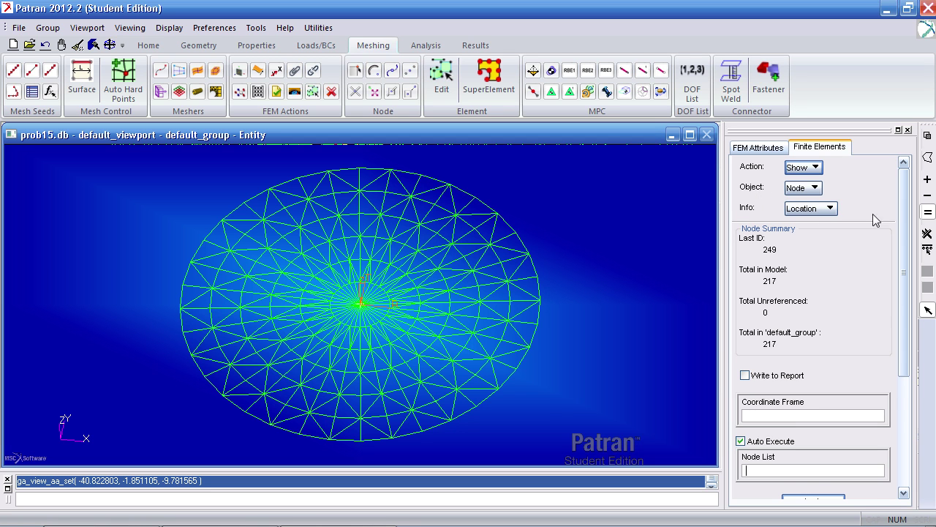
scroll(900, 253, "down", 2)
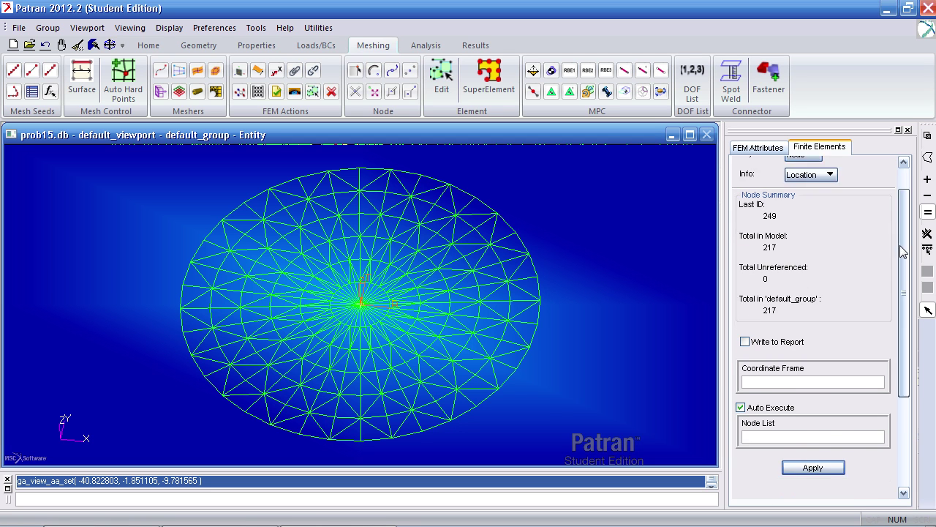
left_click(505, 283)
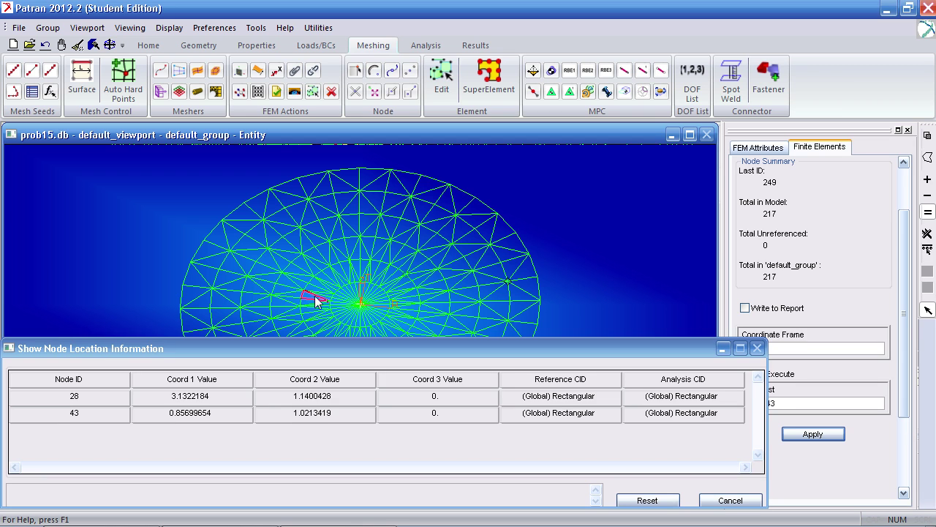
left_click(313, 322)
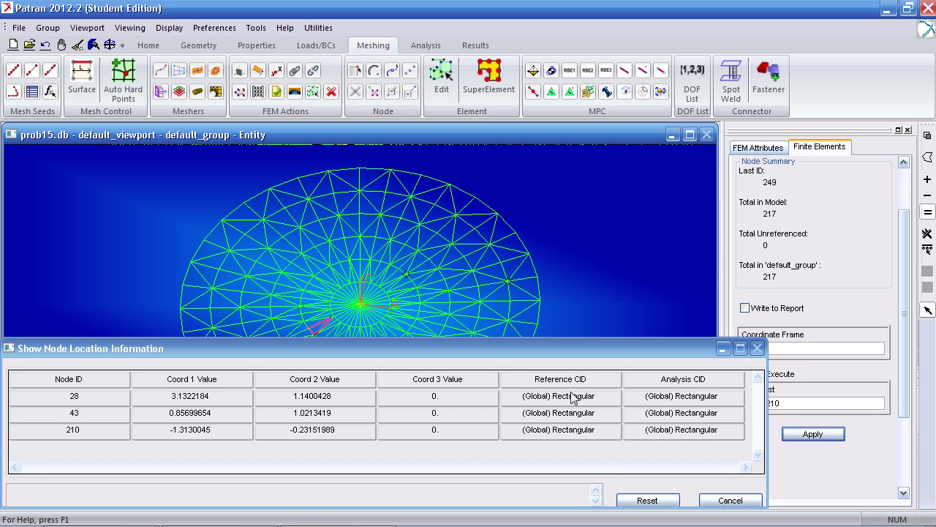
left_click(589, 381)
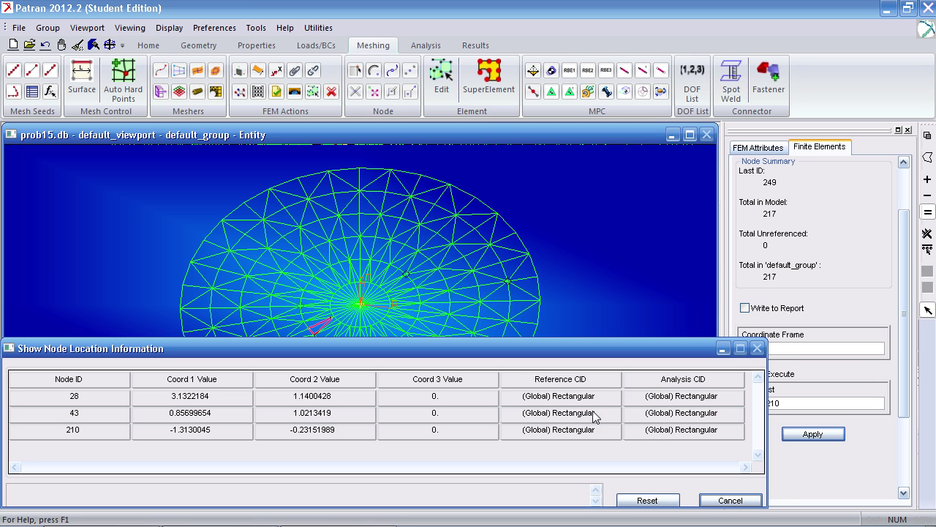
left_click(730, 500)
Step: Bring up the Modify > Node > Edit form for nodal attributes
scroll(904, 396, "up", 3)
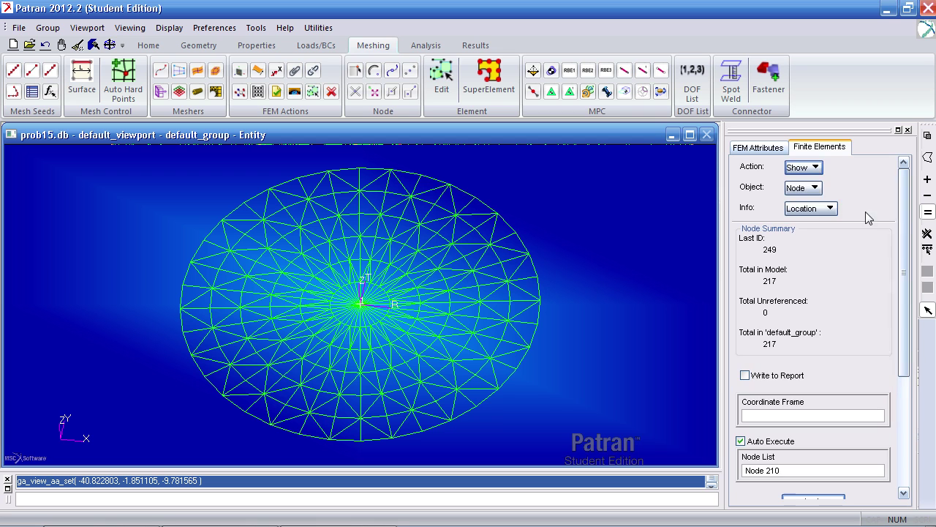
left_click(805, 167)
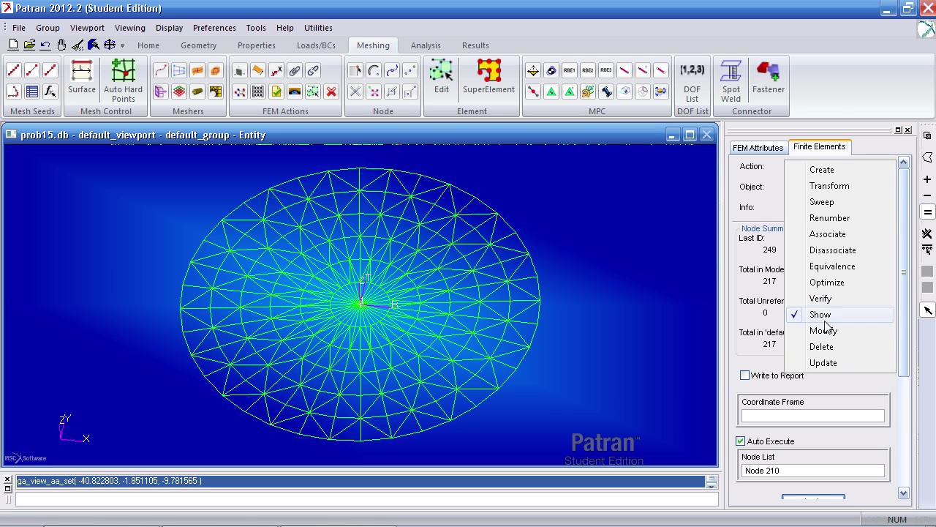
left_click(824, 331)
left_click(810, 188)
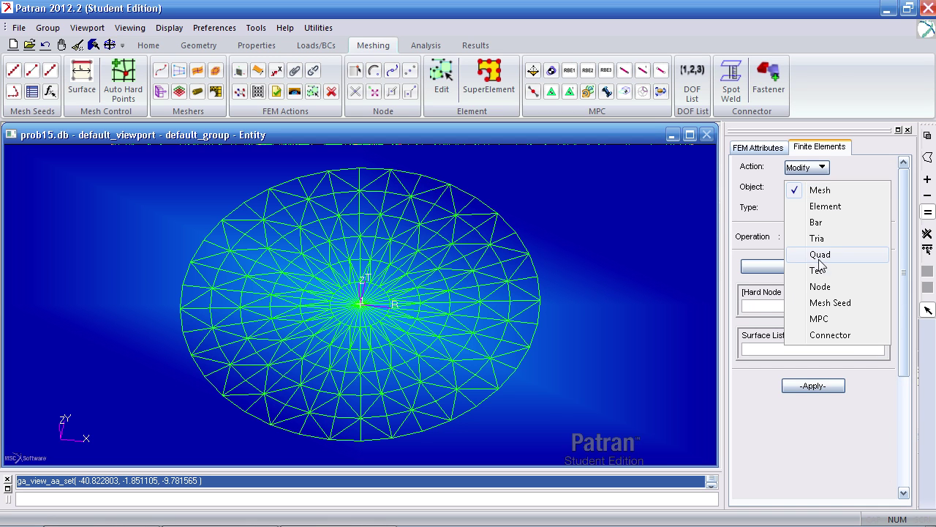
left_click(819, 286)
left_click(816, 210)
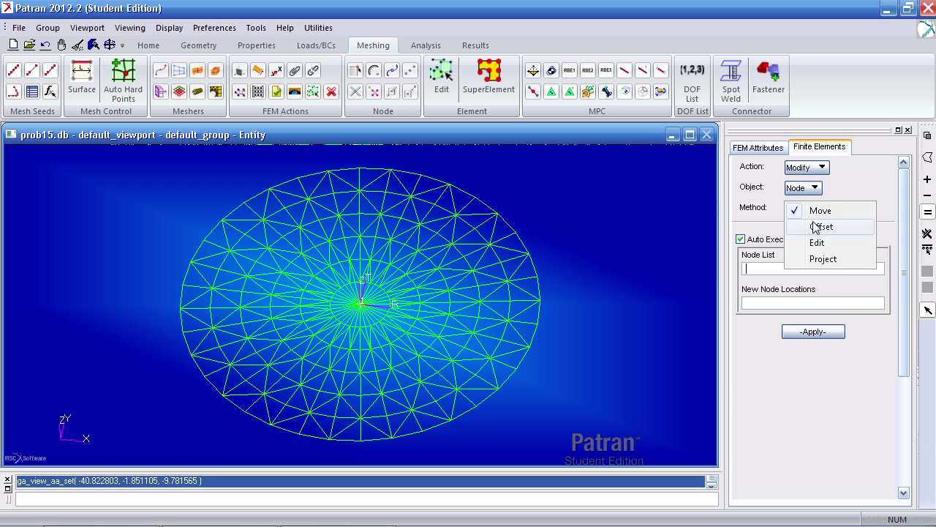
left_click(818, 243)
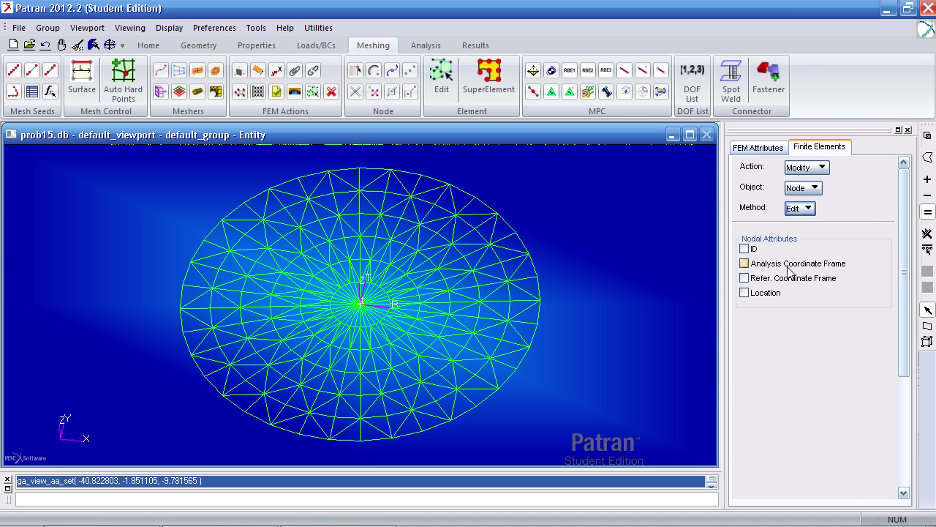
Step: Set analysis and reference frames to Coord 1 for all 217 nodes
left_click(745, 264)
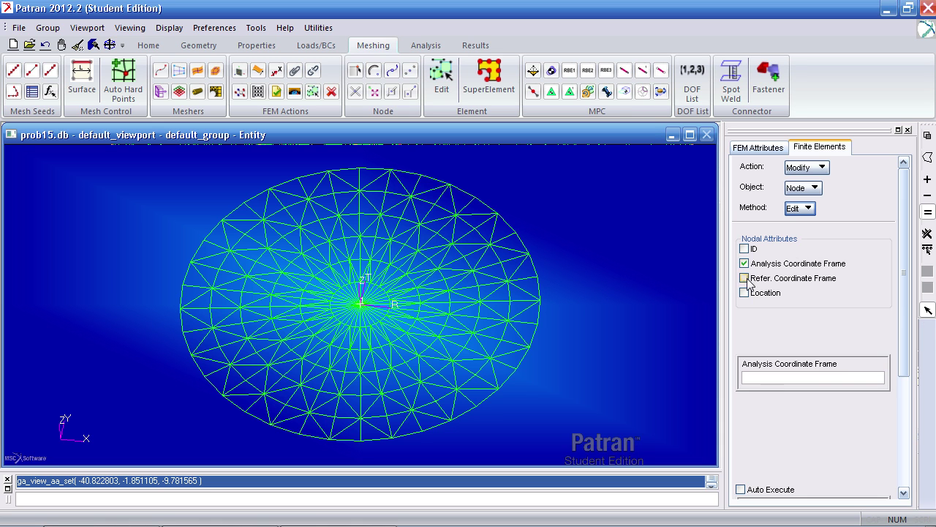
left_click(745, 278)
left_click_drag(904, 285, 896, 358)
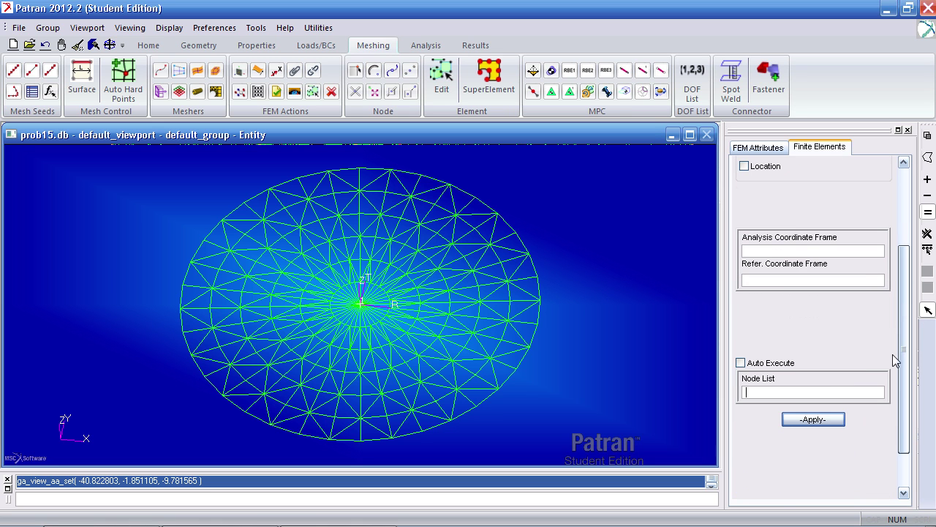
left_click(798, 250)
left_click(381, 309)
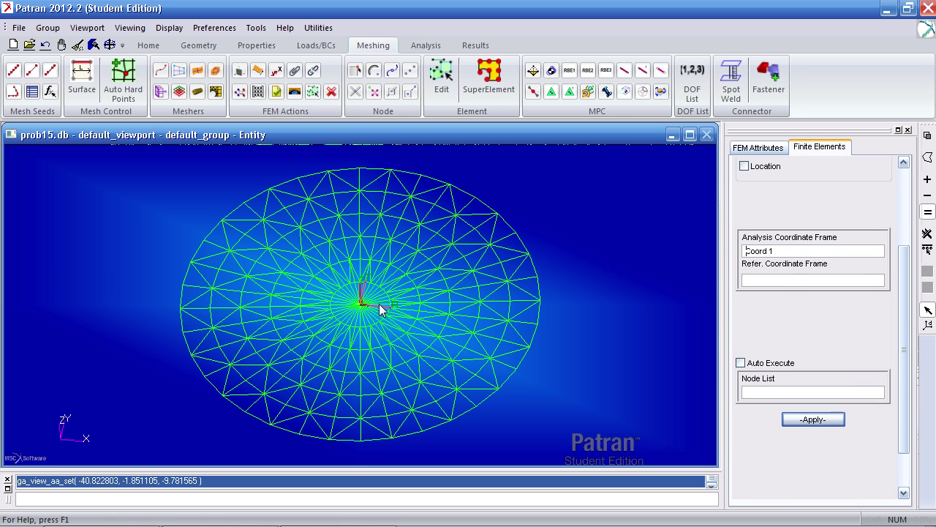
left_click(781, 279)
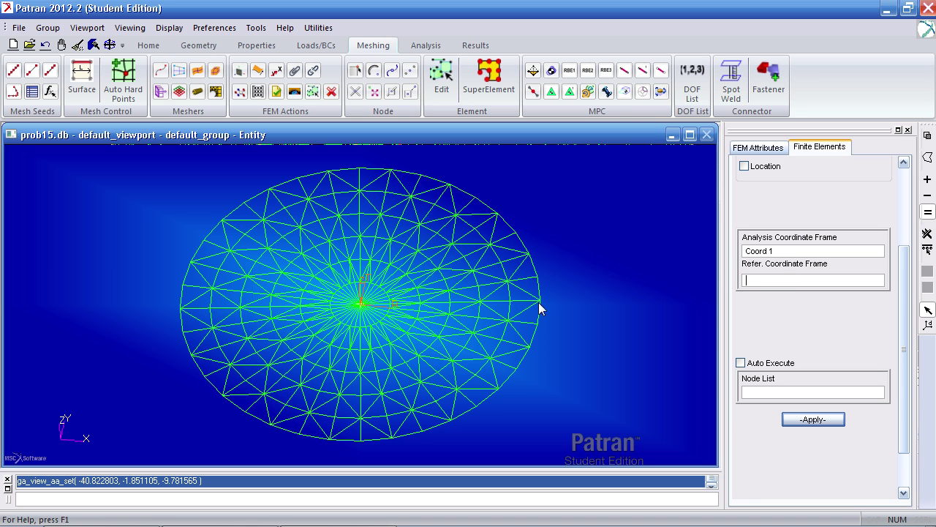
left_click(383, 310)
left_click(795, 391)
key("ctrl+v")
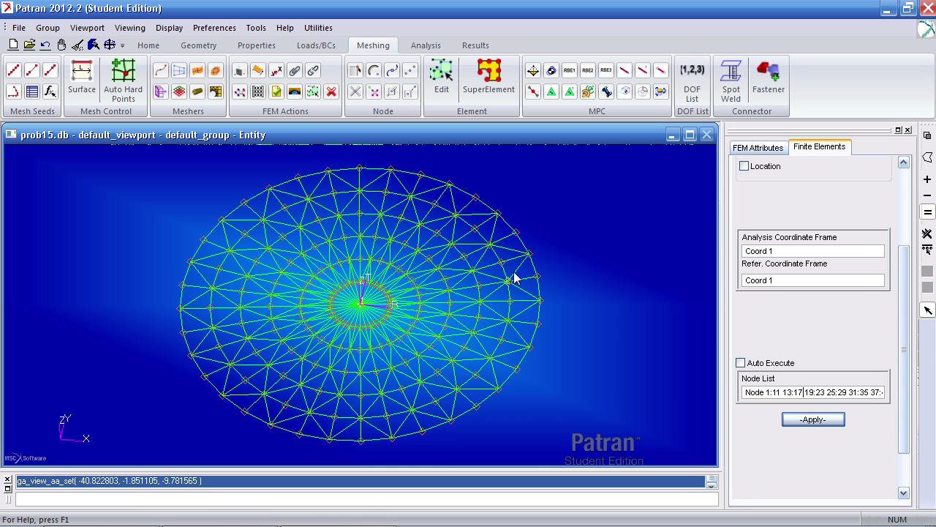
left_click_drag(808, 388, 756, 390)
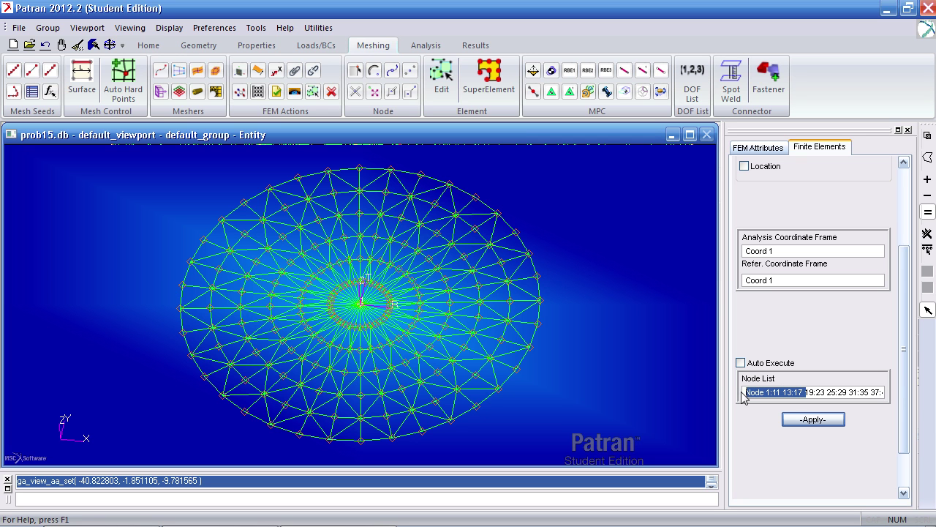
left_click(805, 421)
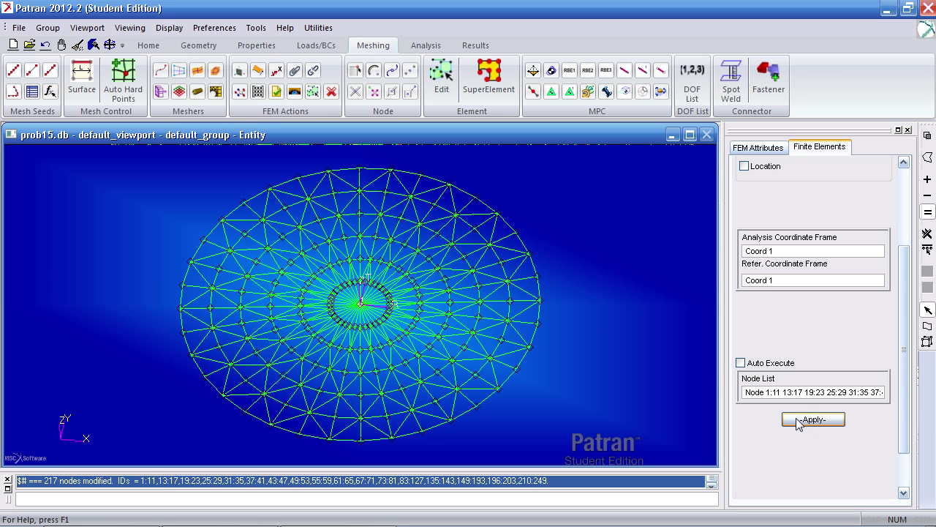
Step: Set up an entire-model analysis with the NORMAL MODES solution type
middle_click_drag(620, 370, 621, 374)
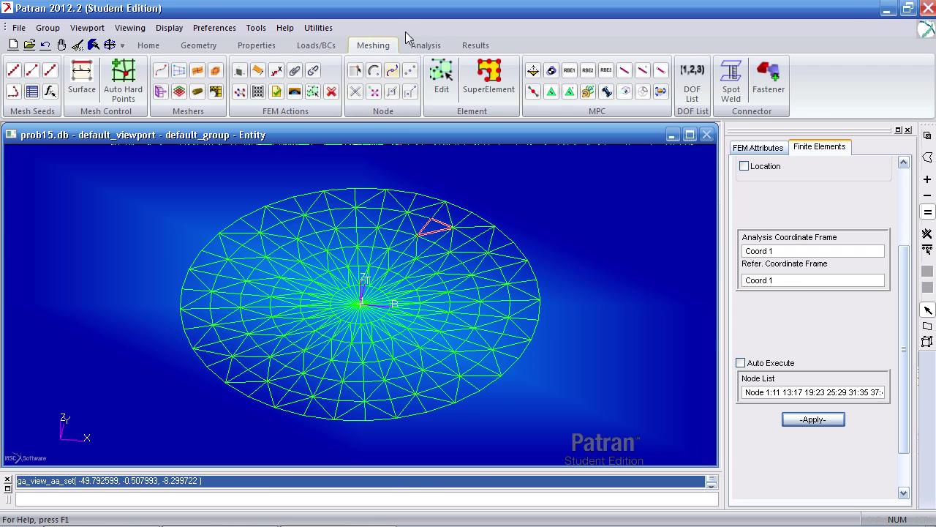
left_click(427, 46)
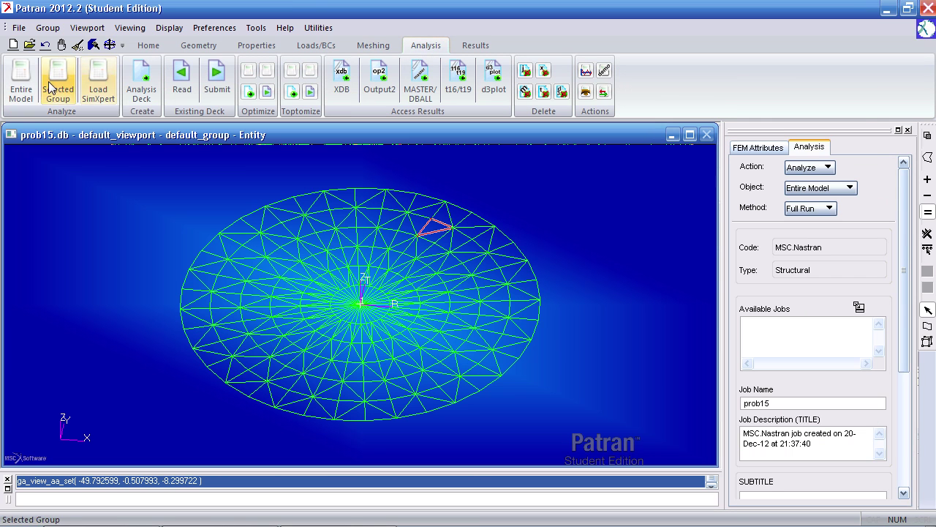
left_click(22, 88)
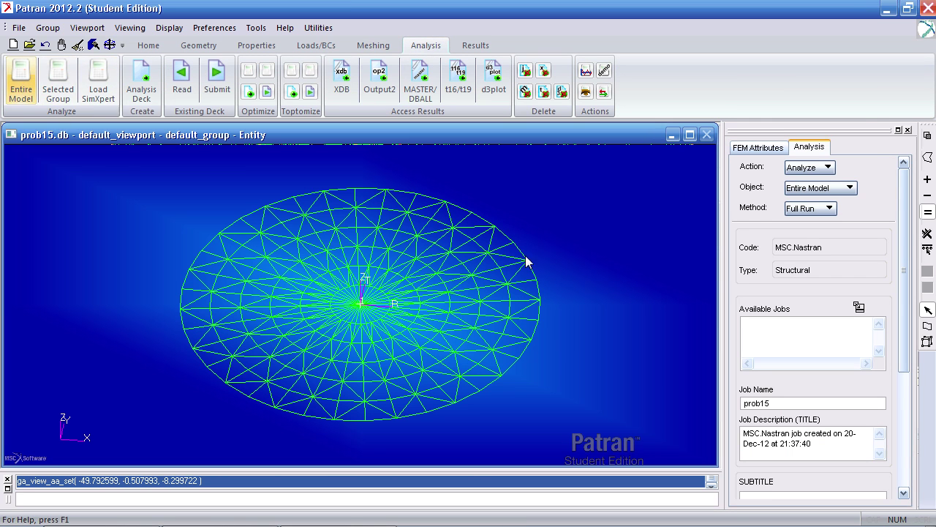
scroll(899, 253, "down", 5)
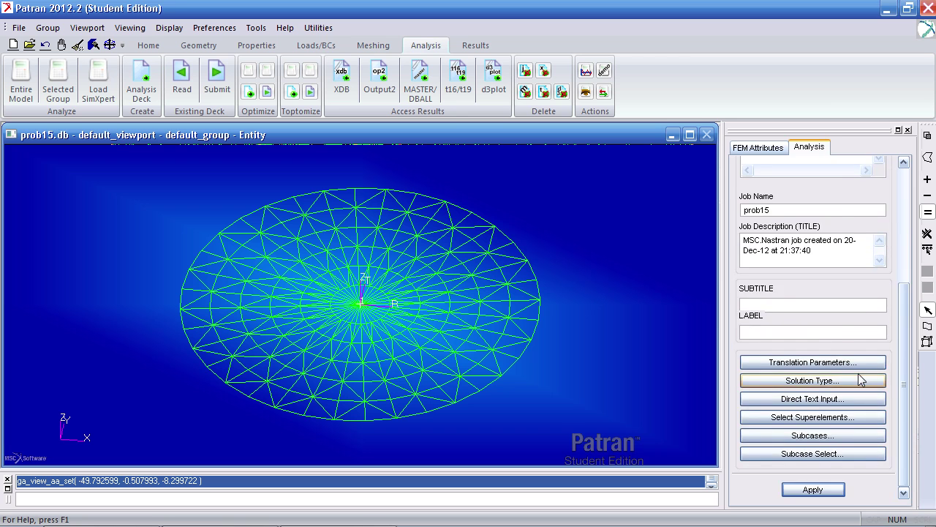
left_click(859, 379)
left_click(781, 249)
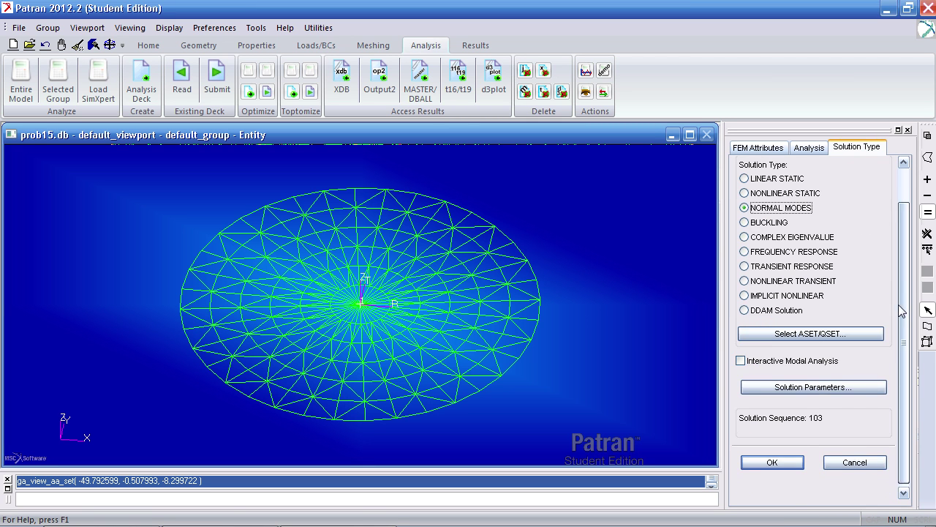
scroll(888, 279, "down", 2)
left_click(797, 458)
Step: Leave the subcases unchanged and submit job prob15 to Nastran
scroll(881, 468, "down", 5)
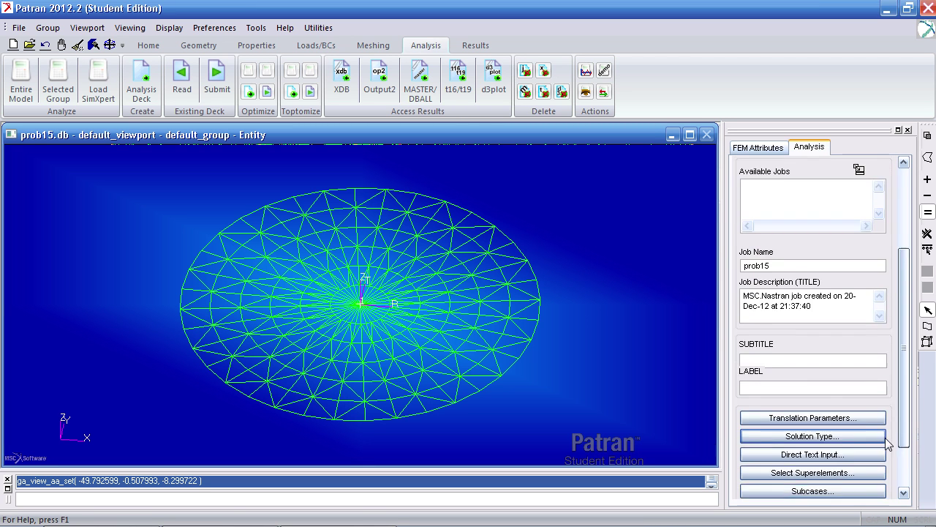
scroll(881, 474, "down", 1)
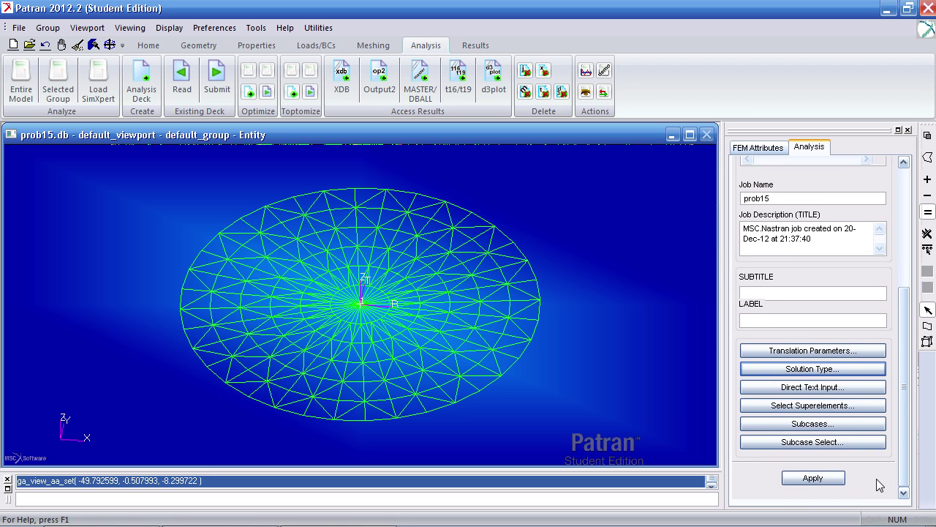
left_click(856, 425)
left_click_drag(609, 72, 539, 18)
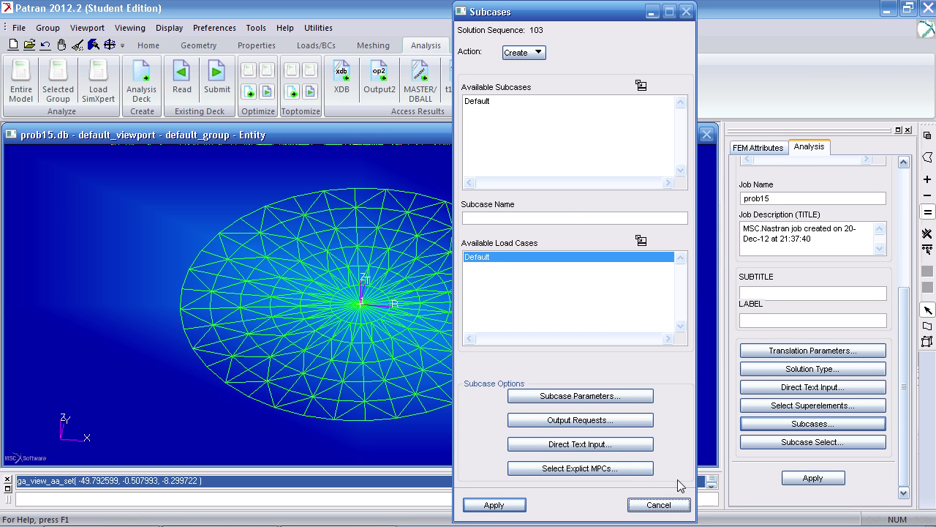
left_click(681, 503)
left_click(832, 483)
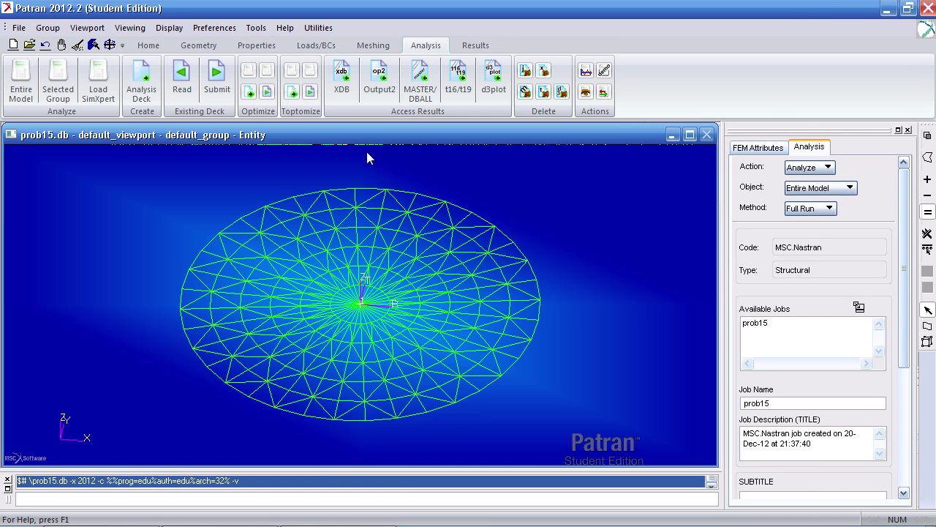
Step: Attach the prob15 XDB results file and switch to the Results tab
left_click(350, 95)
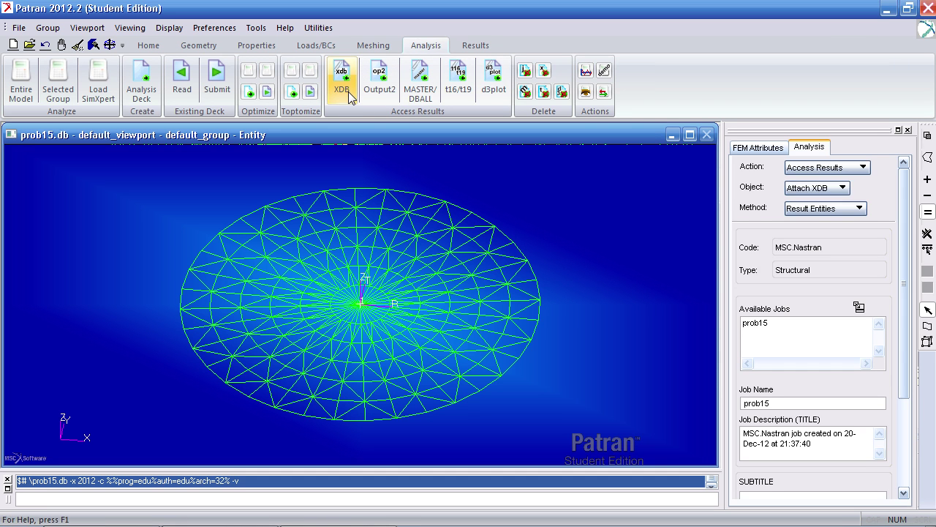
left_click_drag(904, 227, 913, 357)
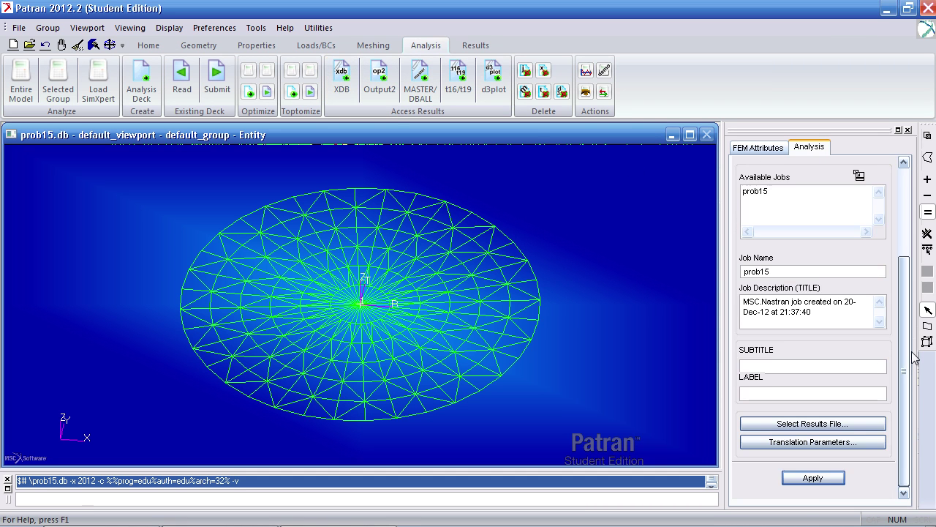
left_click(813, 478)
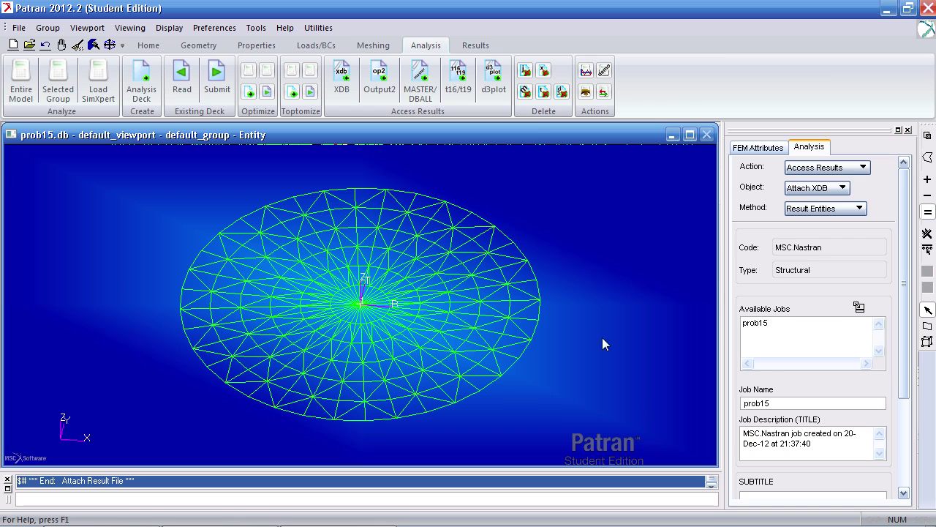
left_click(475, 45)
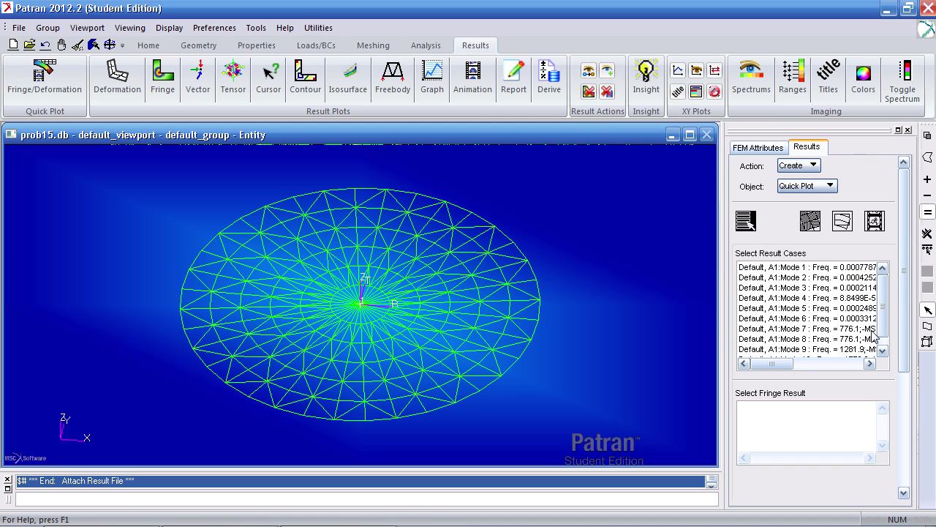
key("alt+Tab")
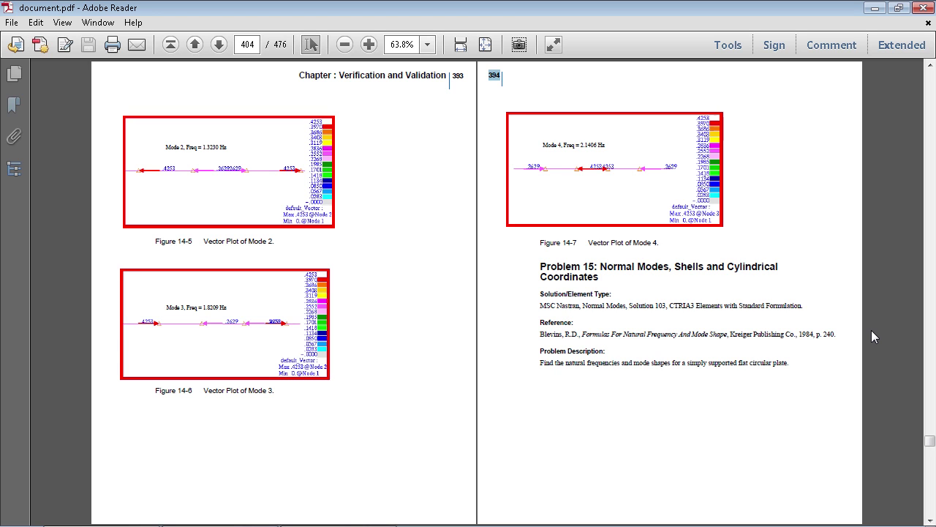
left_click(795, 361)
scroll(797, 362, "down", 1)
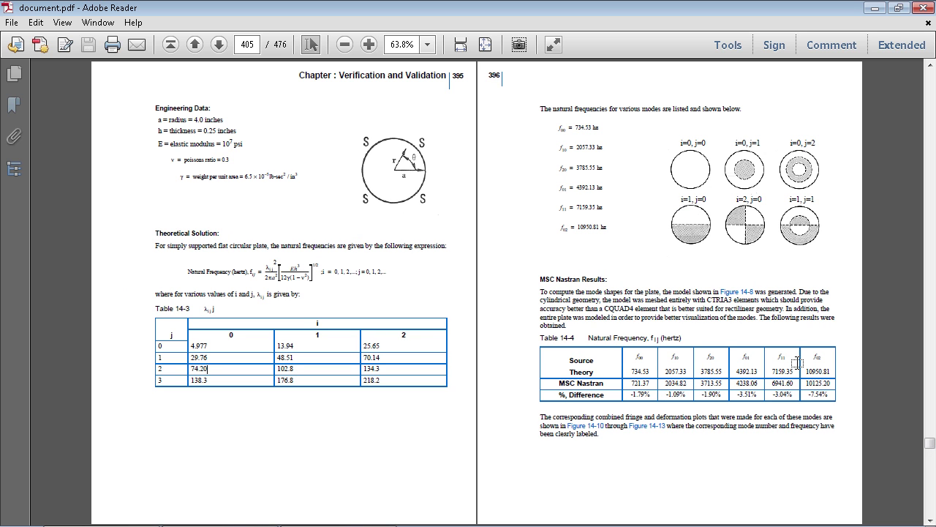
key("alt+Tab")
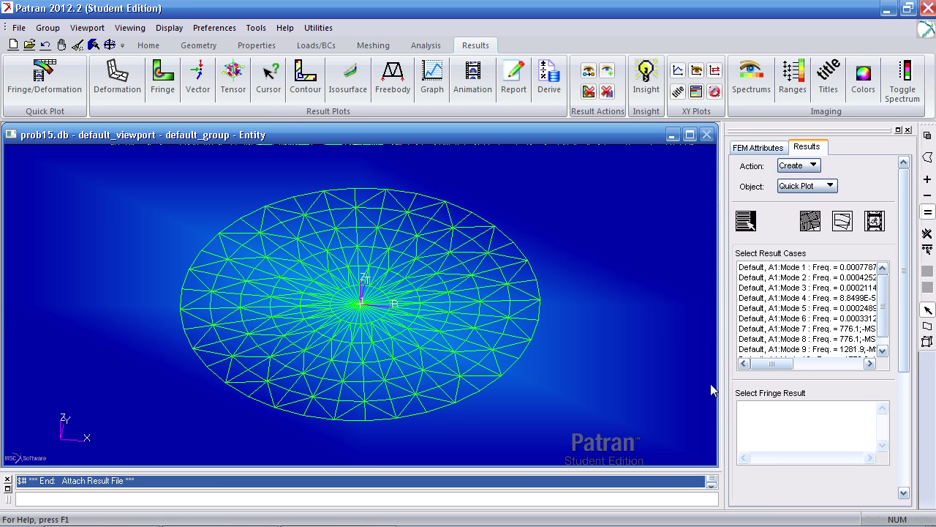
Step: Select result cases Mode 1–8 and expand LBCs > Displacement in the model tree
left_click_drag(845, 268, 848, 349)
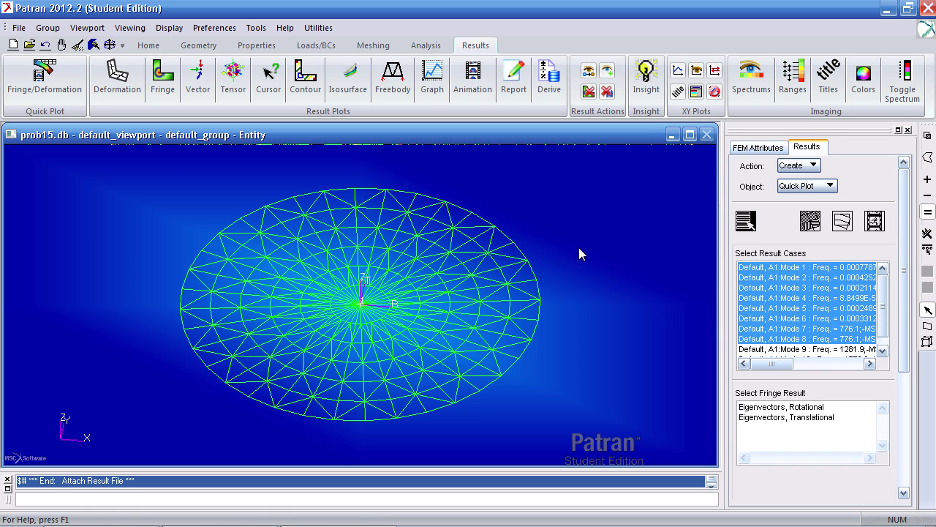
left_click(149, 45)
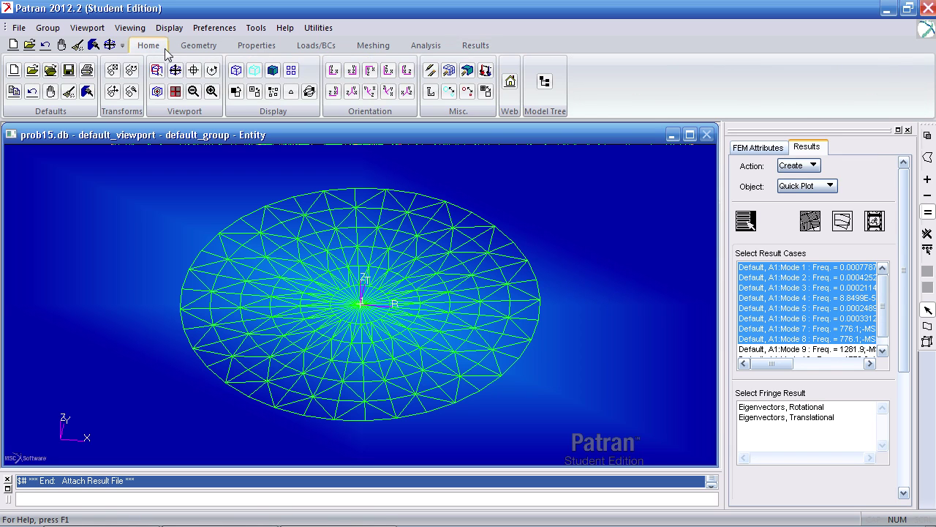
left_click(541, 82)
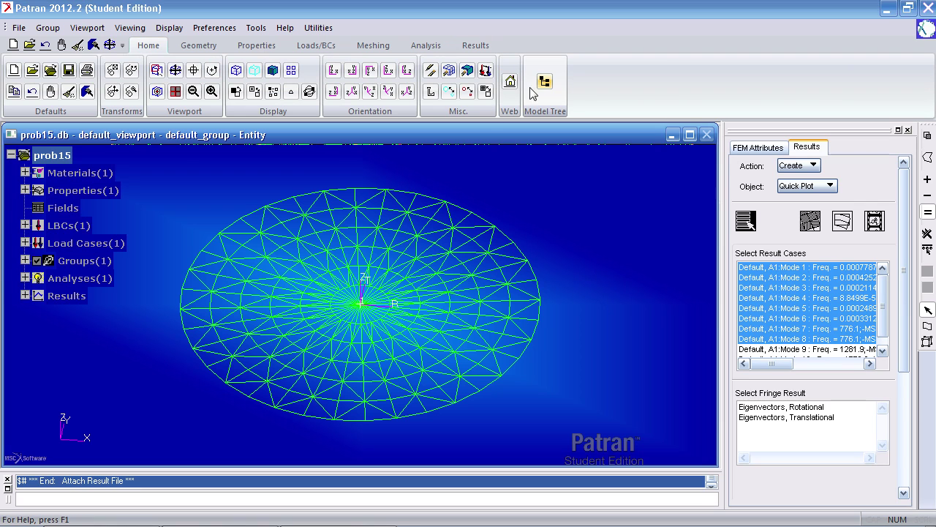
left_click(26, 225)
left_click(39, 243)
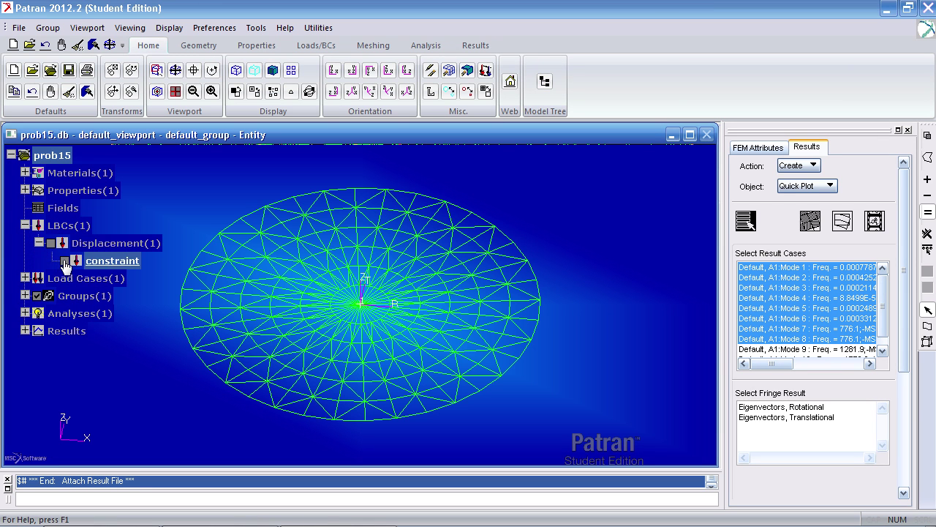
left_click(65, 261)
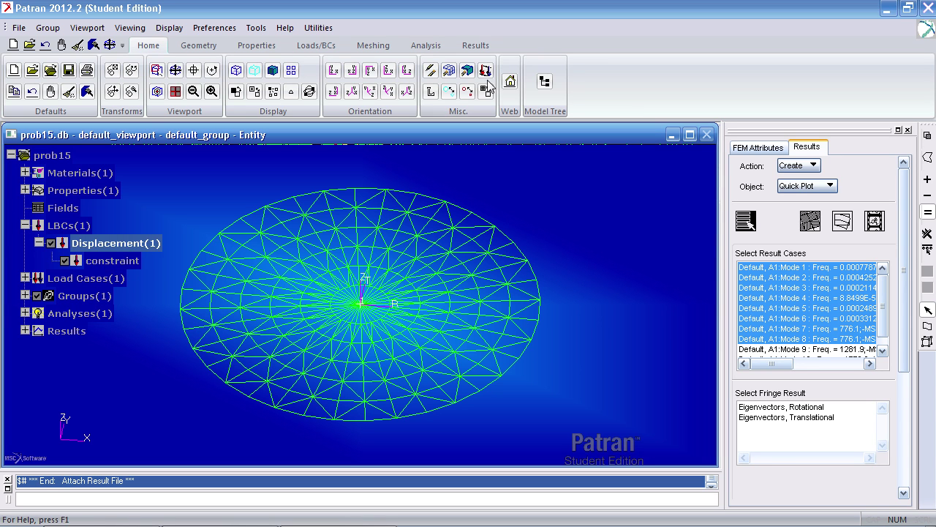
Step: Modify the constraint set, reviewing its <0 0 0> translations in Coord 1
right_click(114, 265)
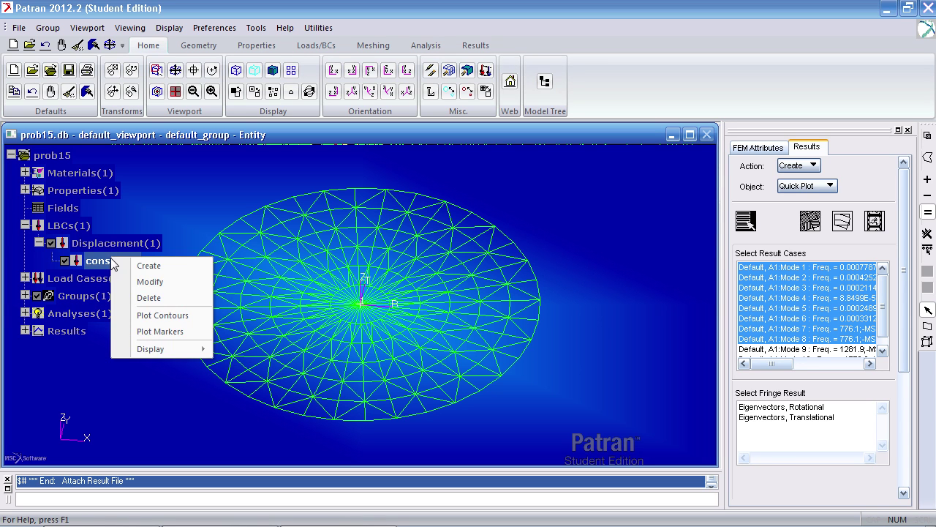
left_click(145, 206)
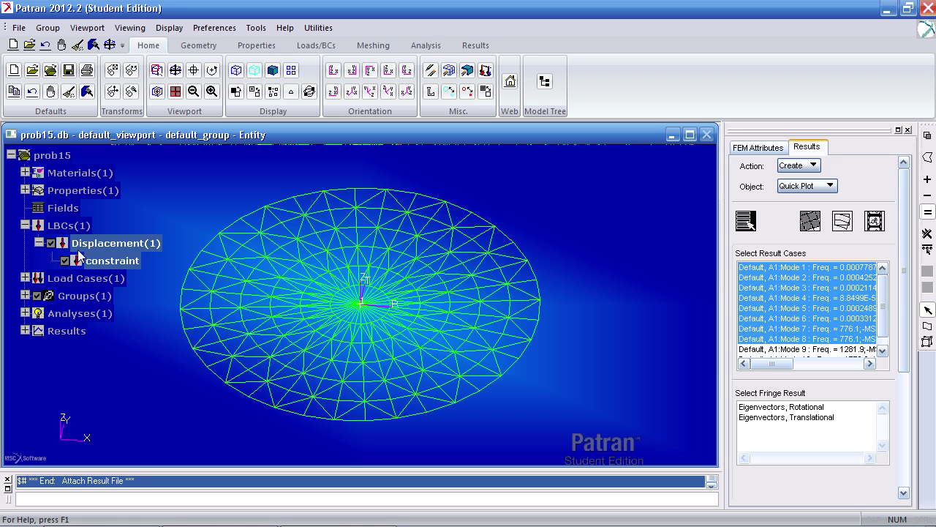
left_click(110, 264)
right_click(115, 266)
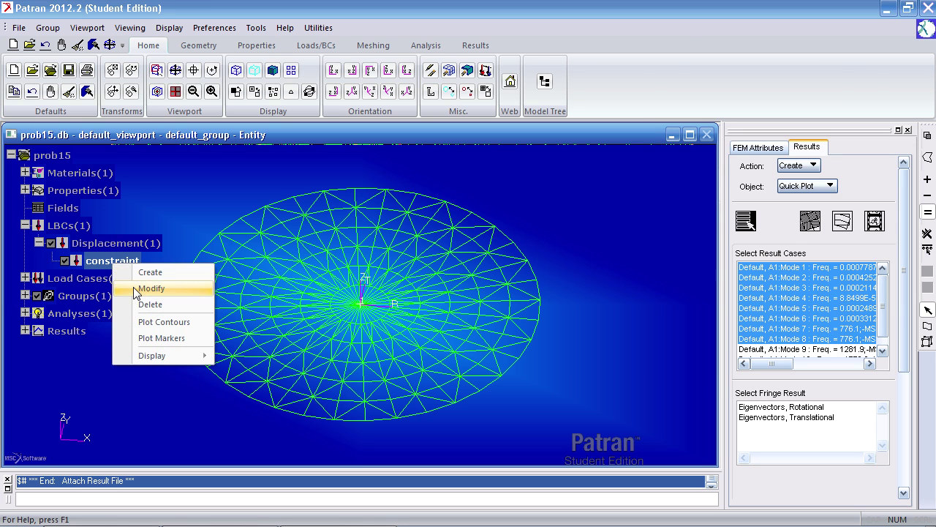
left_click(142, 289)
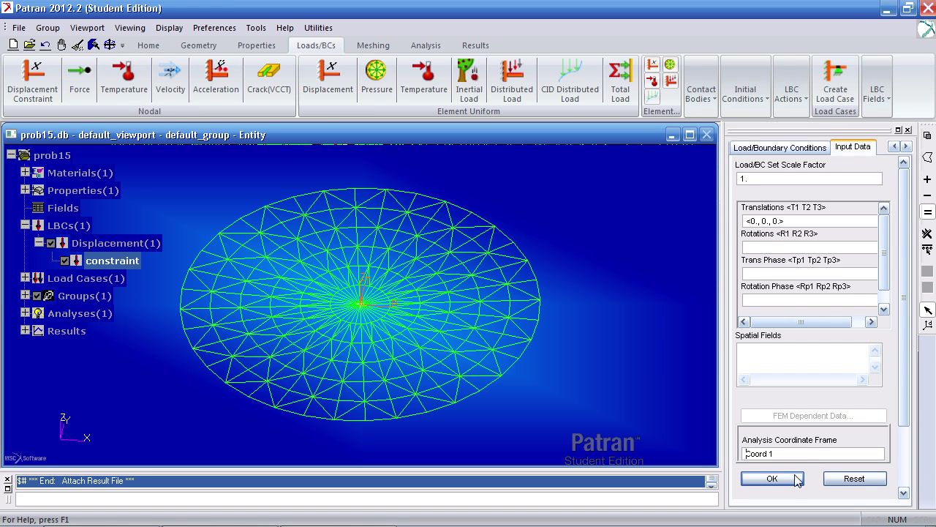
left_click(764, 220)
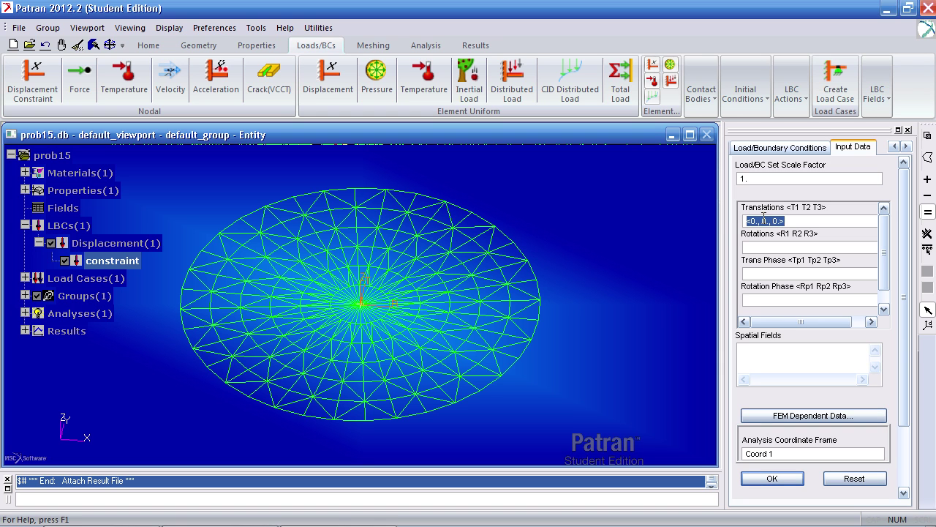
left_click(743, 457)
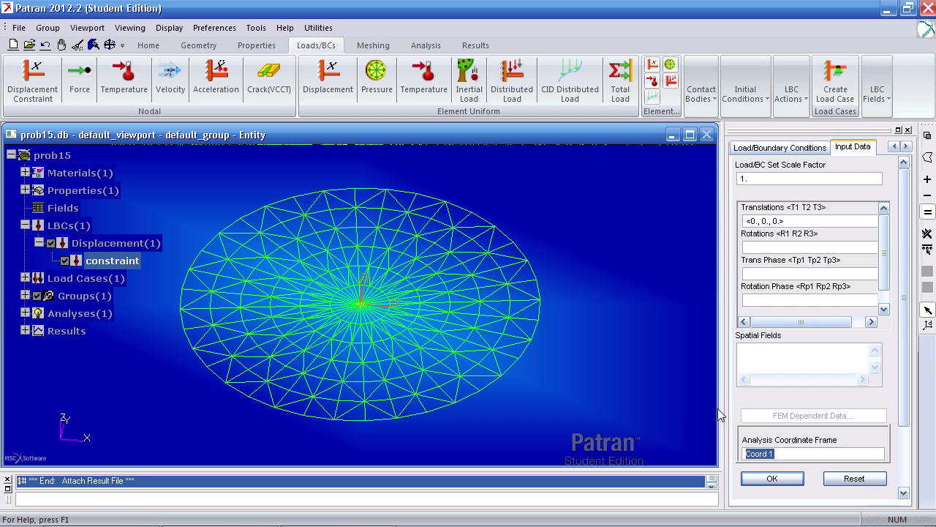
Step: Edit the constraint's application region in Front view, switching selection from Geometry to FEM
left_click(773, 478)
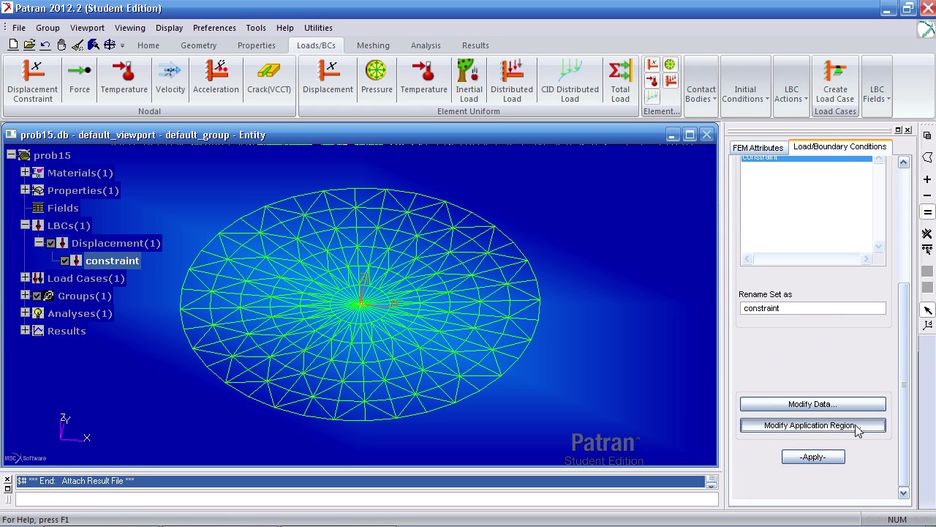
left_click(855, 429)
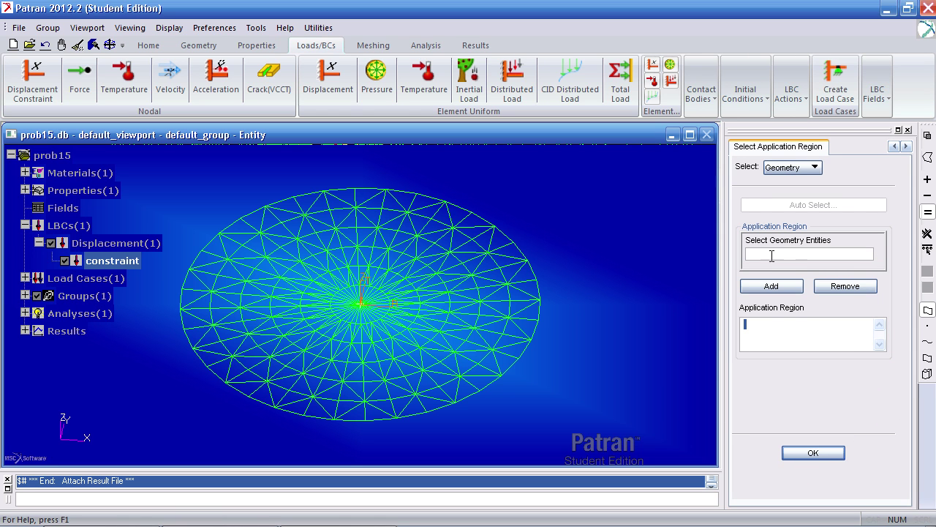
left_click(152, 47)
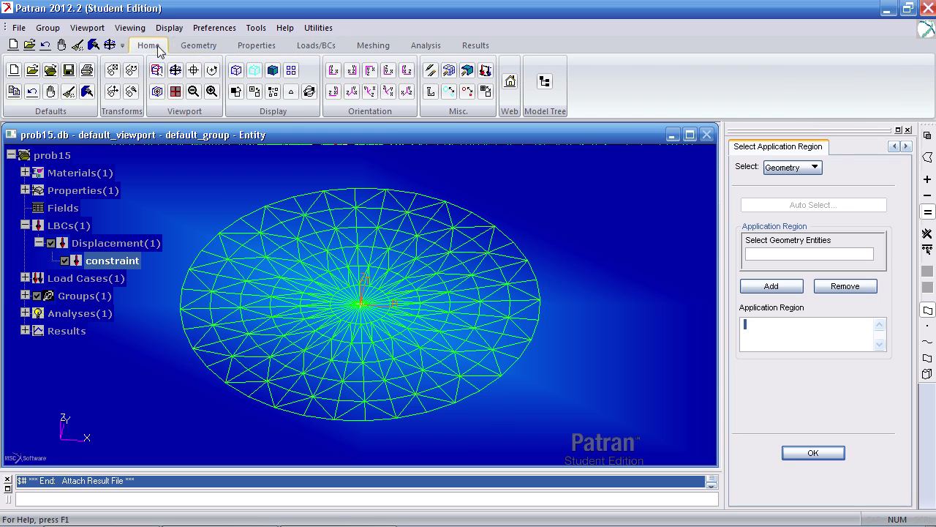
left_click(334, 70)
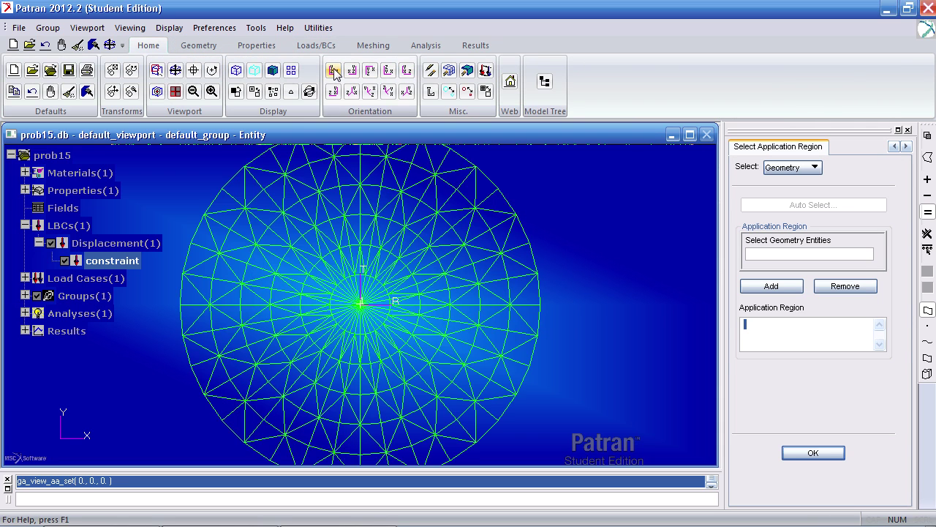
scroll(452, 207, "down", 3)
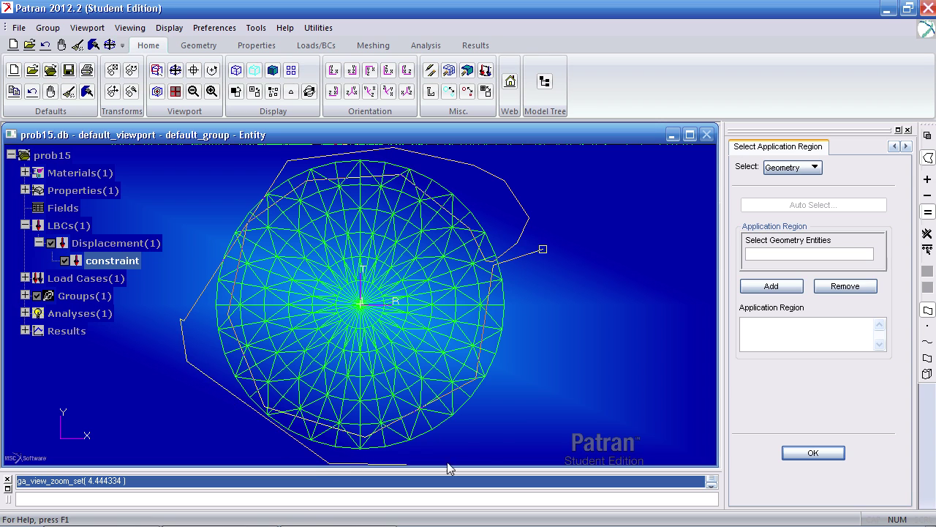
left_click(542, 250)
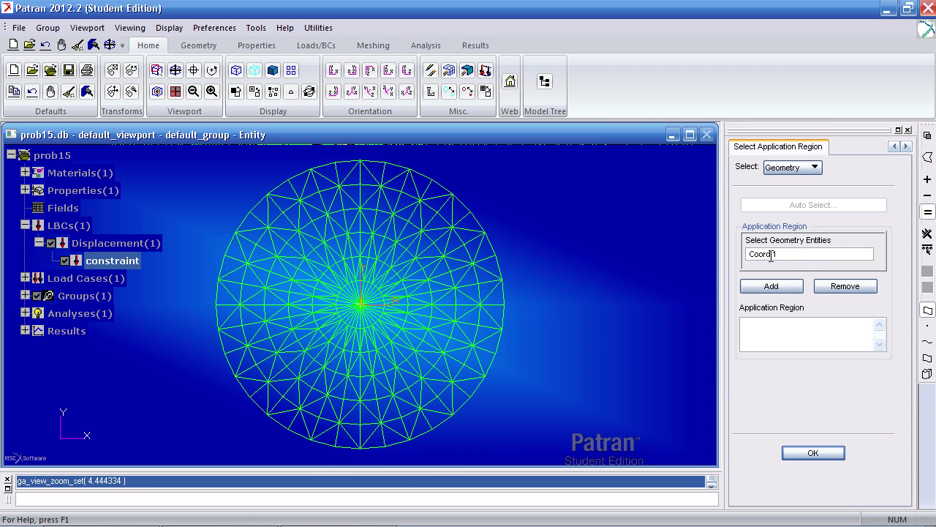
left_click(794, 168)
left_click(802, 187)
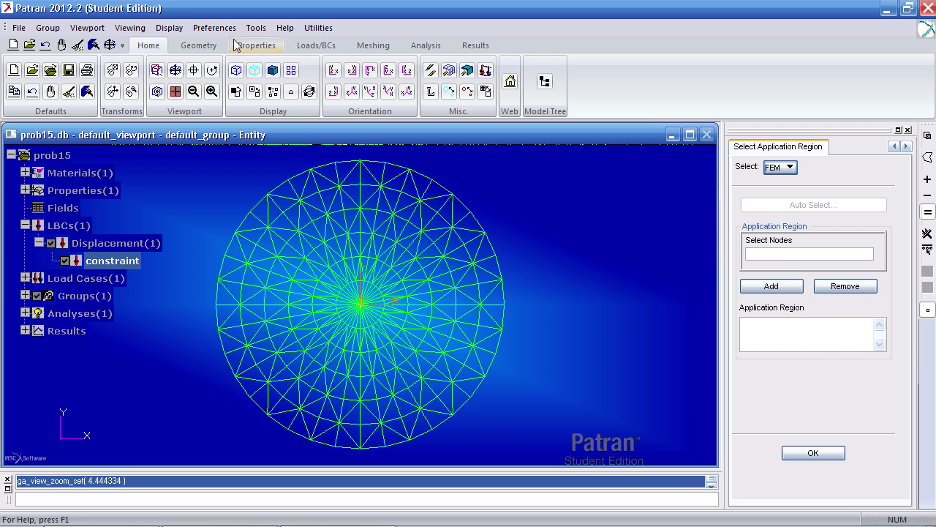
Step: Turn off Hardware Rendering in the graphics preferences, then return to the Select Nodes field
left_click(214, 27)
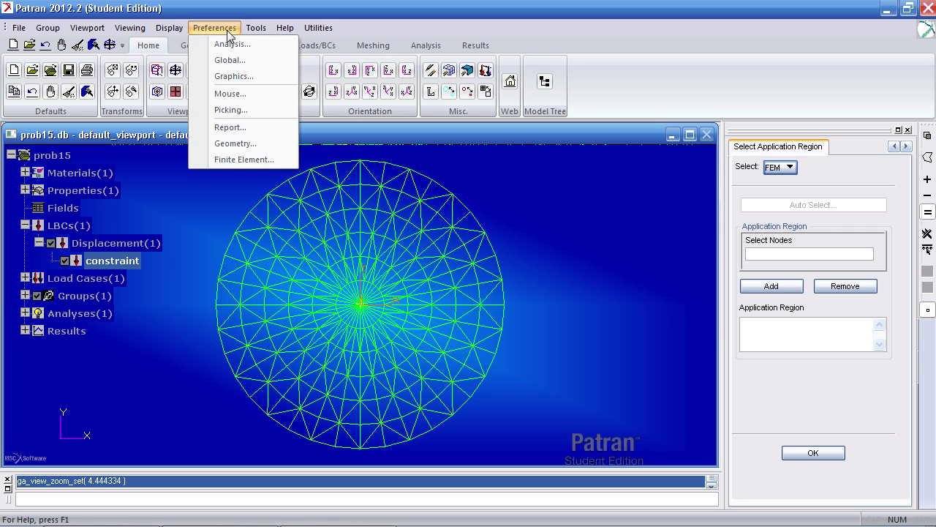
left_click(231, 78)
left_click(746, 226)
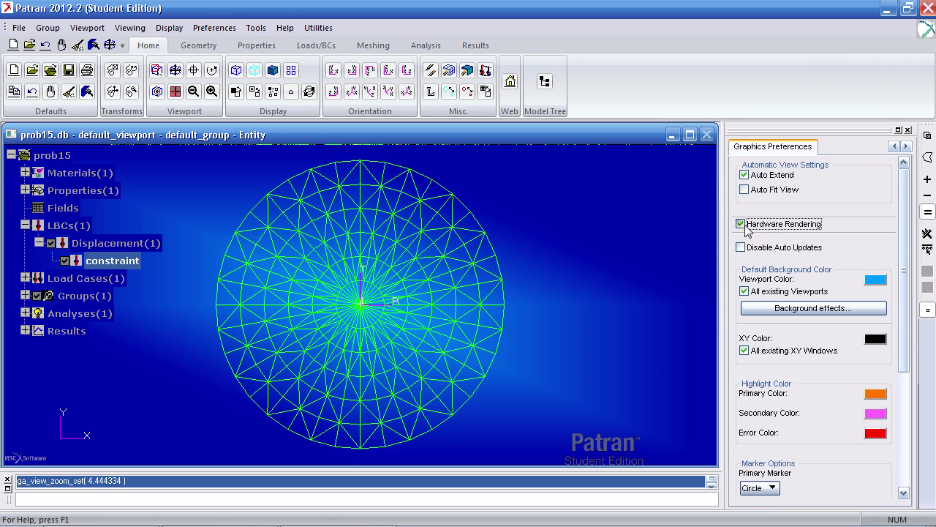
scroll(899, 265, "down", 5)
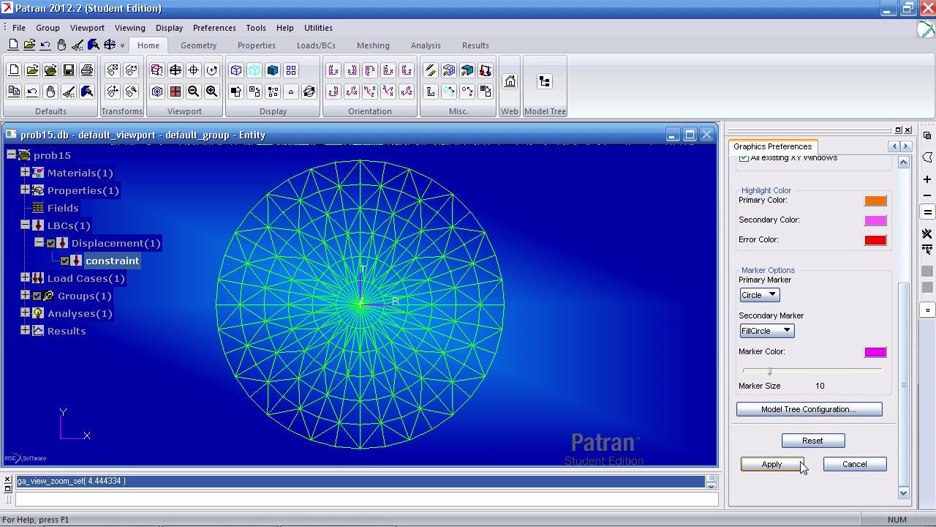
left_click(774, 465)
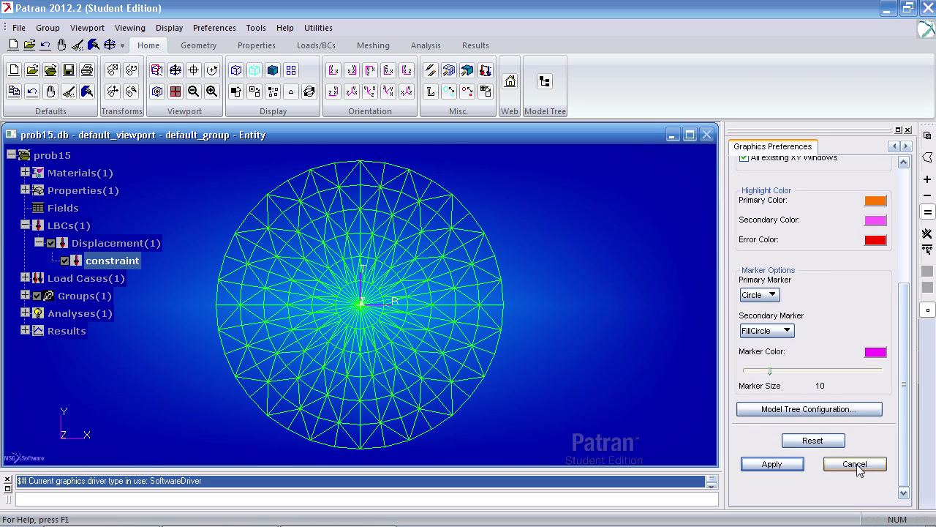
left_click(857, 464)
left_click(798, 252)
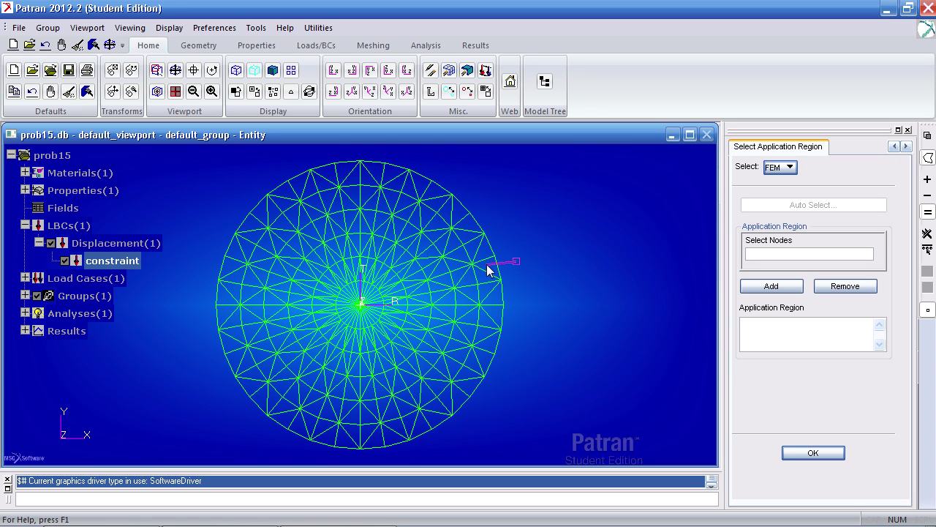
Step: Clear the initially picked node list for the constraint
mouse_move(487, 264)
left_mouse_down()
mouse_move(451, 204)
mouse_move(425, 185)
mouse_move(393, 170)
mouse_move(313, 170)
mouse_move(232, 266)
mouse_move(236, 352)
mouse_move(279, 410)
mouse_move(319, 433)
mouse_move(411, 432)
mouse_move(473, 363)
mouse_move(496, 273)
left_mouse_up()
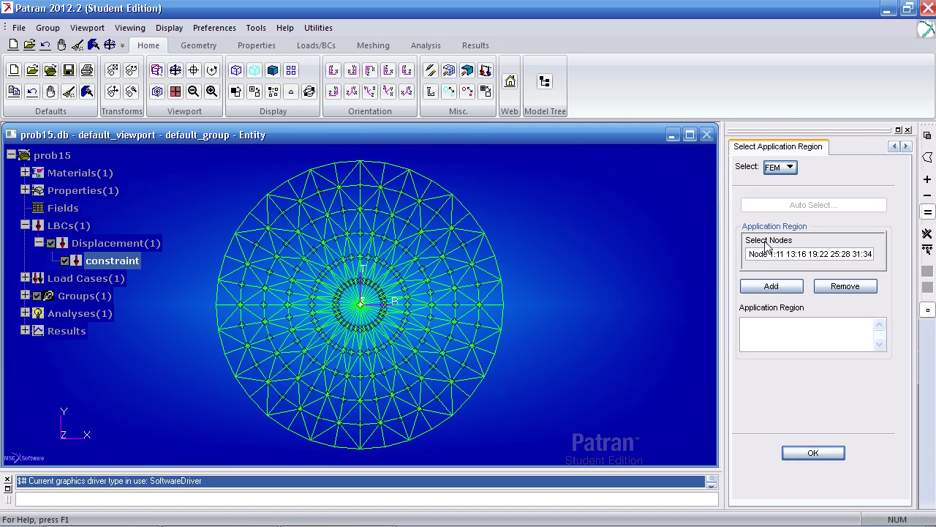
left_click(771, 251)
key("BackSpace")
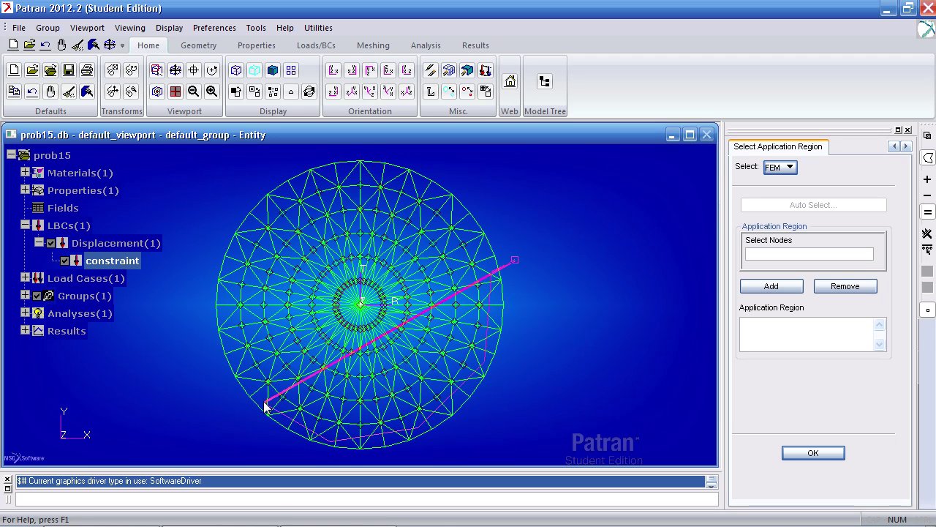
Step: Polygon-pick the nodes around the plate's outer rim and add them to the region
left_click(230, 268)
left_click(278, 201)
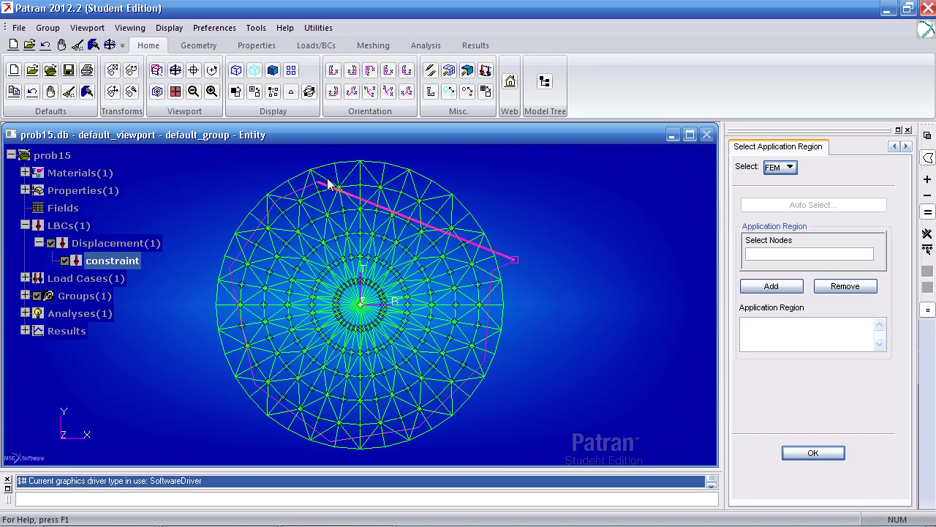
left_click(344, 176)
left_click(421, 189)
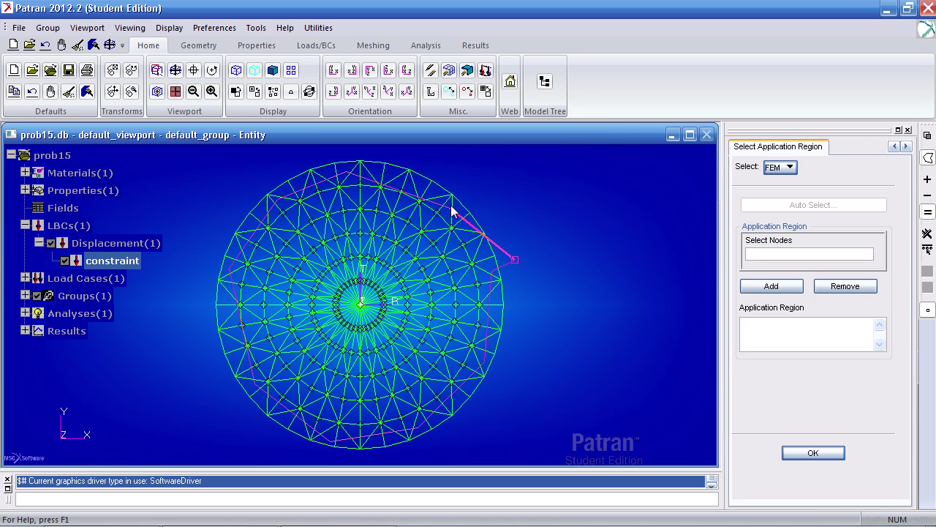
left_click(447, 204)
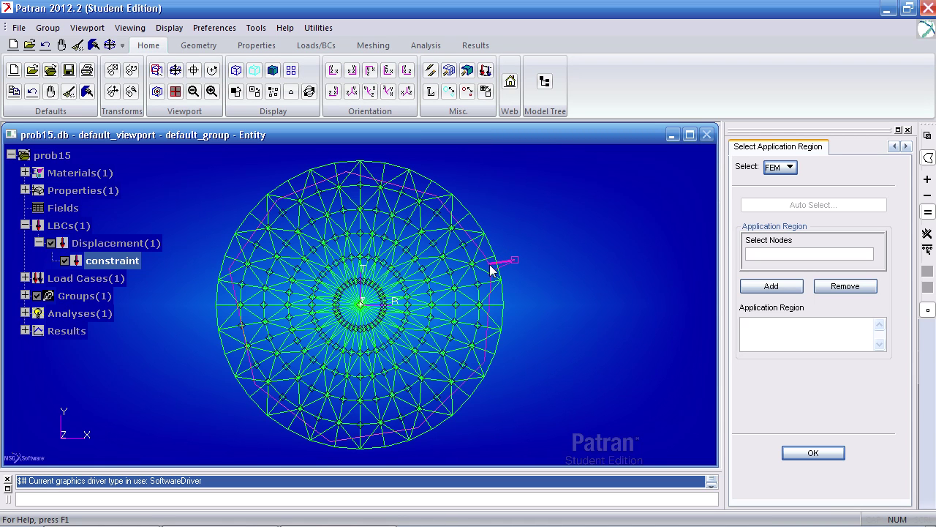
left_click(517, 231)
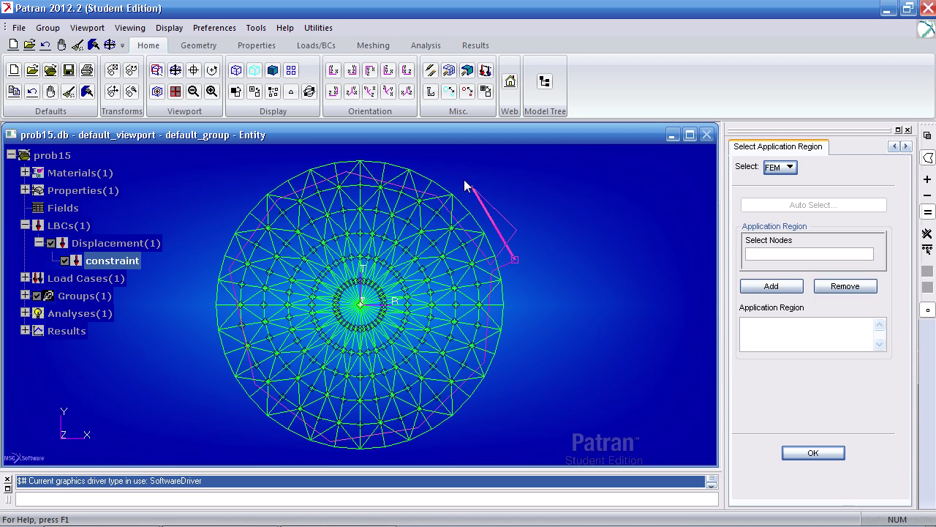
left_click(416, 151)
left_click(257, 165)
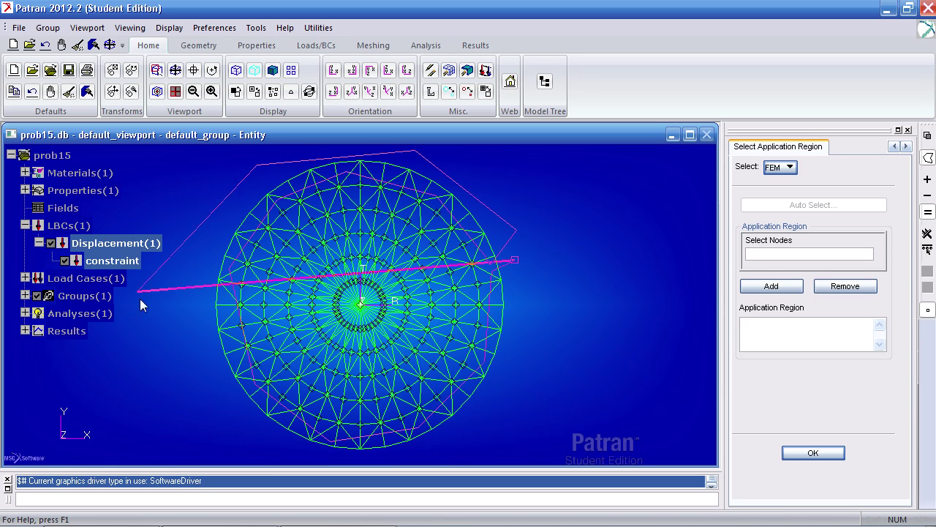
left_click(174, 337)
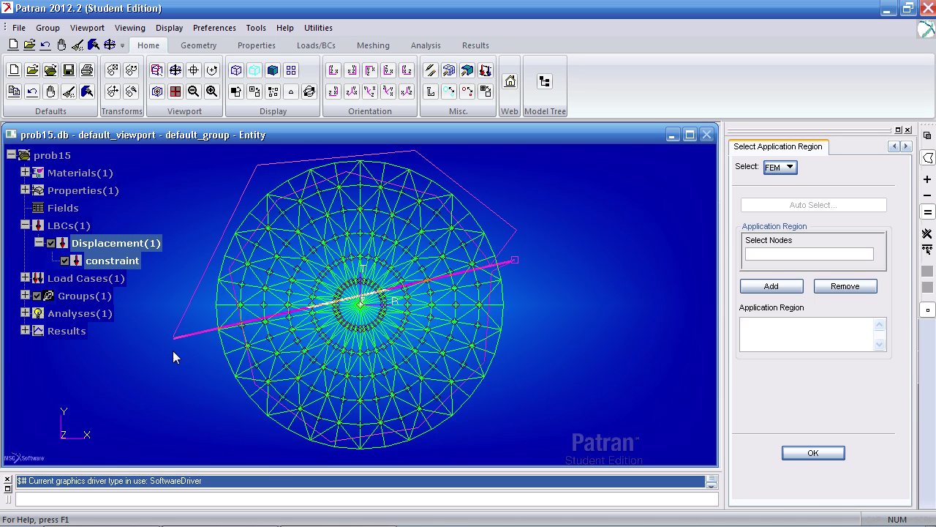
double_click(290, 458)
left_click(421, 461)
left_click(521, 441)
left_click(562, 321)
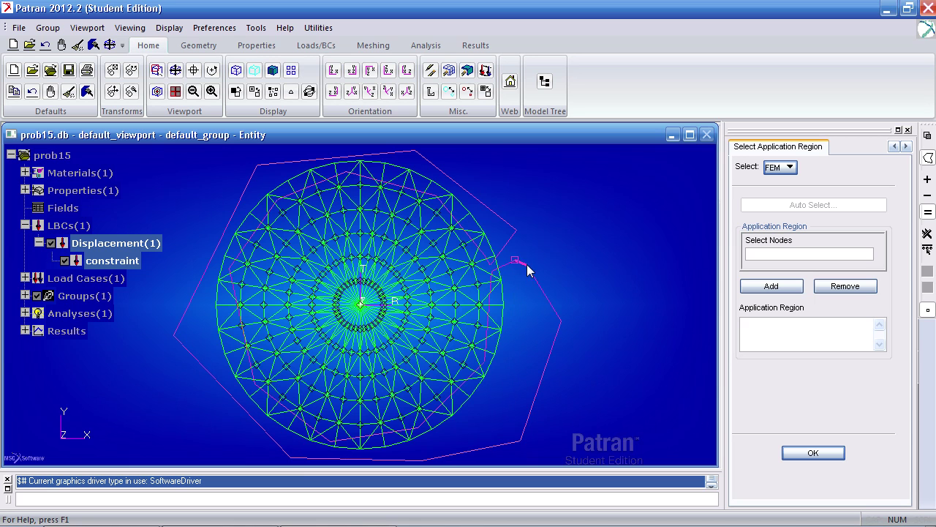
left_click(514, 259)
left_click(753, 291)
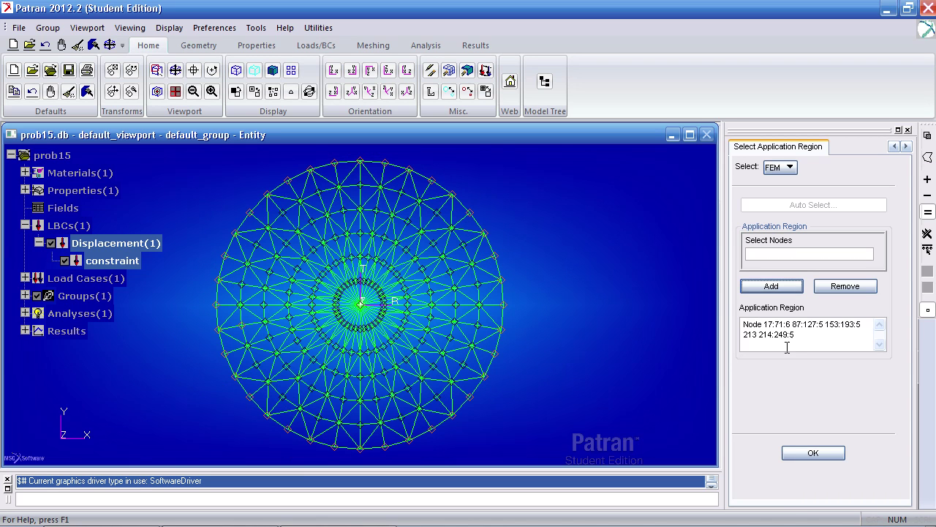
Step: Remove node 213 from the application region
middle_click_drag(633, 347, 625, 329)
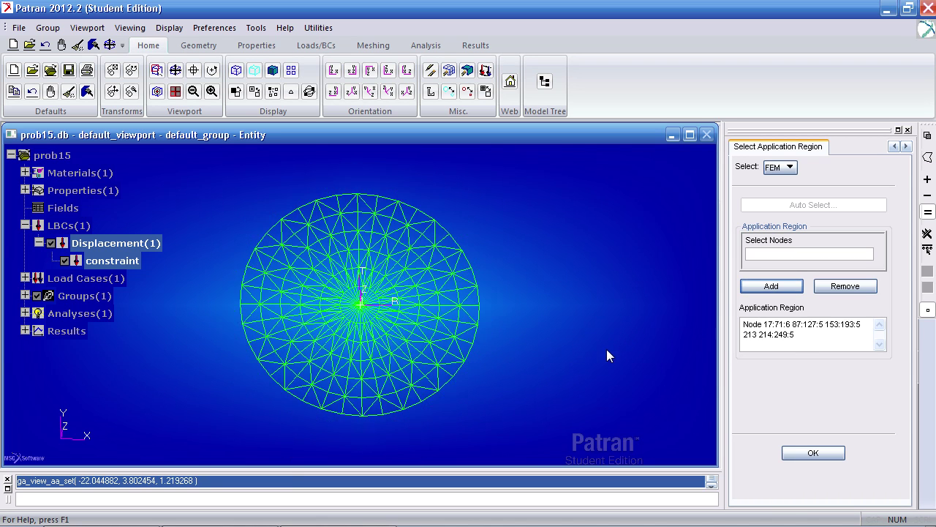
scroll(613, 343, "up", 1)
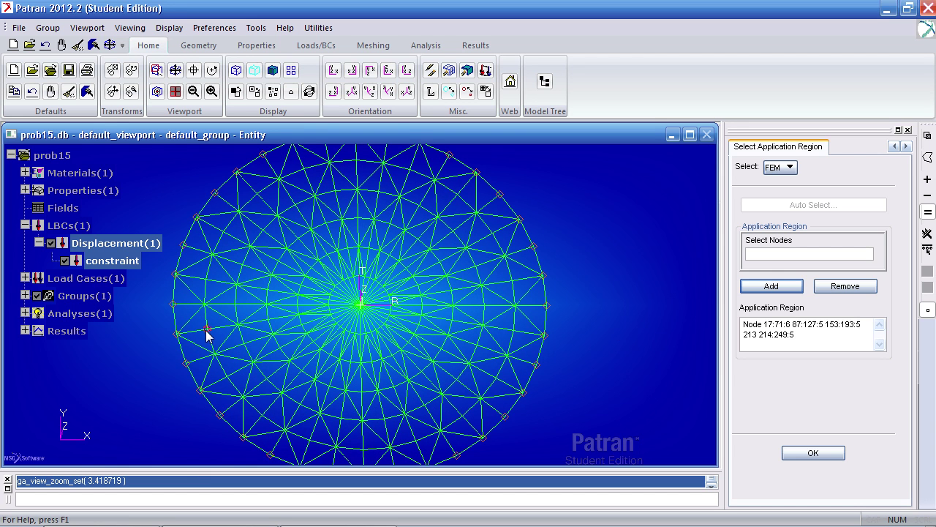
left_click(207, 331)
left_click(845, 286)
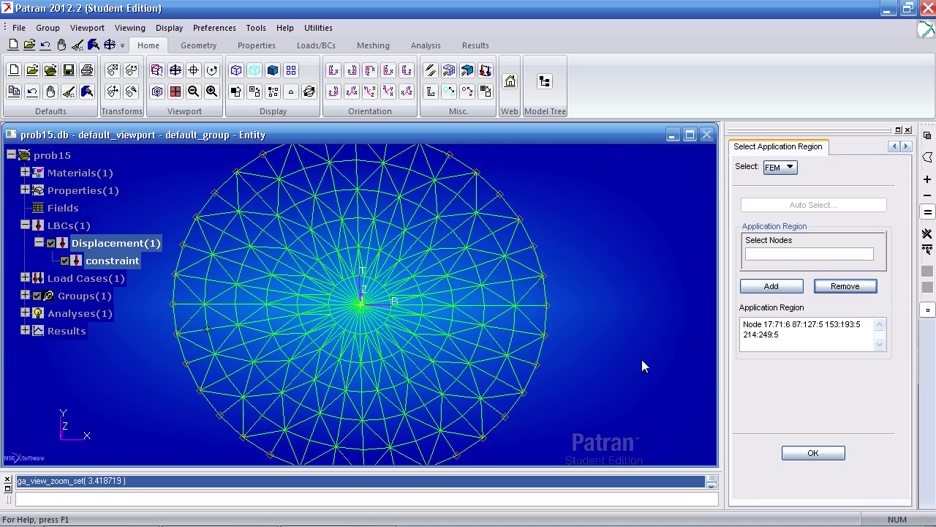
Step: Confirm the region and apply the modified constraint, checking the rim's 123 markers
middle_click_drag(642, 360, 662, 324)
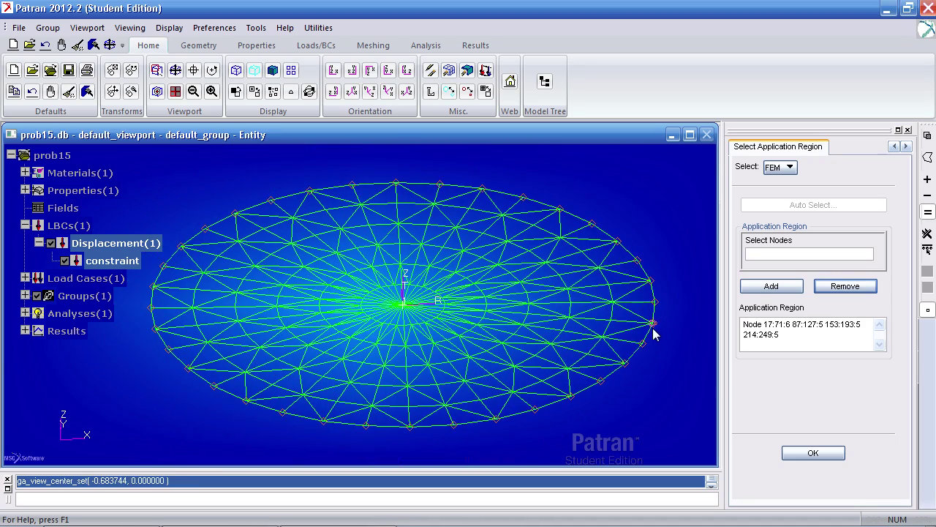
left_click(813, 453)
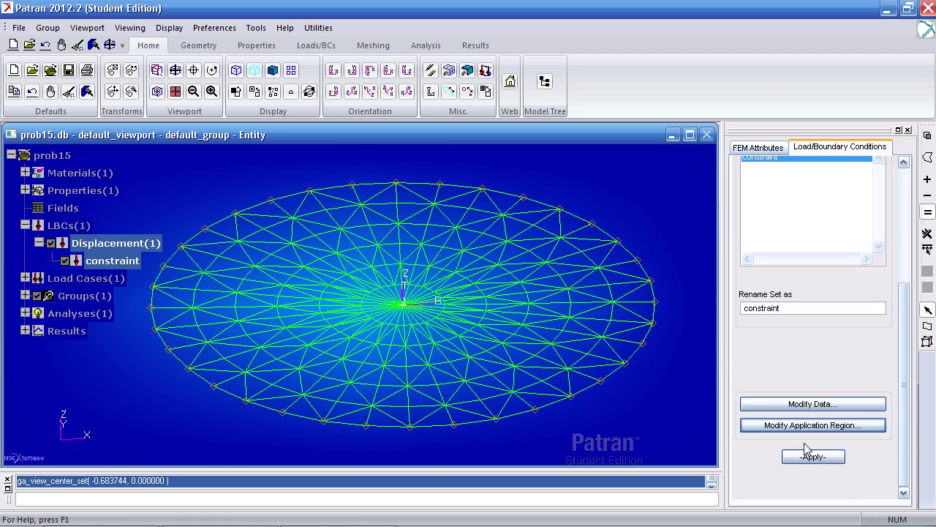
left_click(814, 457)
middle_click_drag(655, 401, 613, 419)
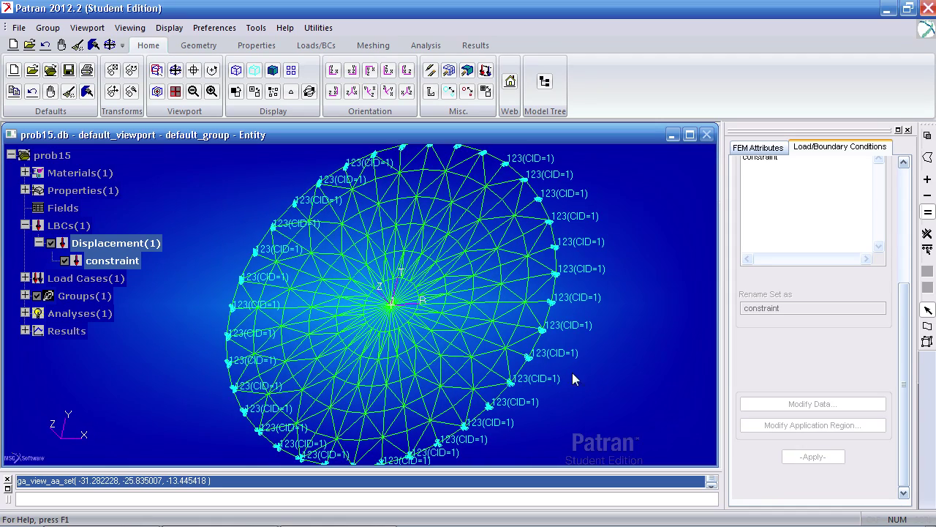
middle_click_drag(581, 362, 604, 358)
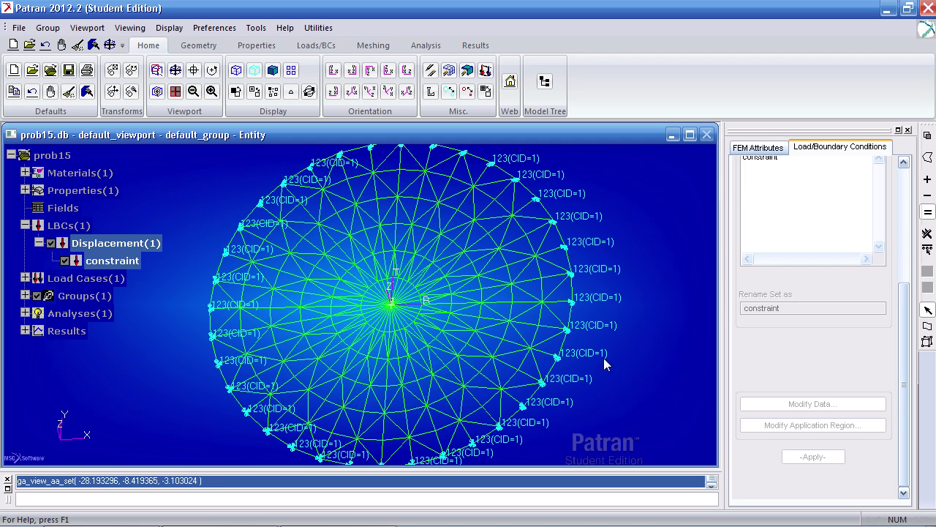
Step: Run the Entire Model as Normal Modes, overwriting prob15 and its old result files
left_click(425, 45)
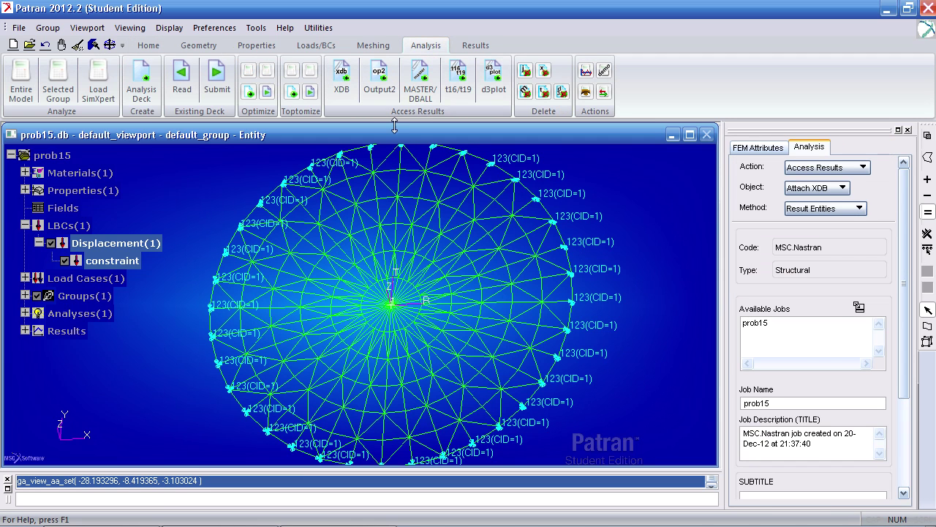
left_click(21, 79)
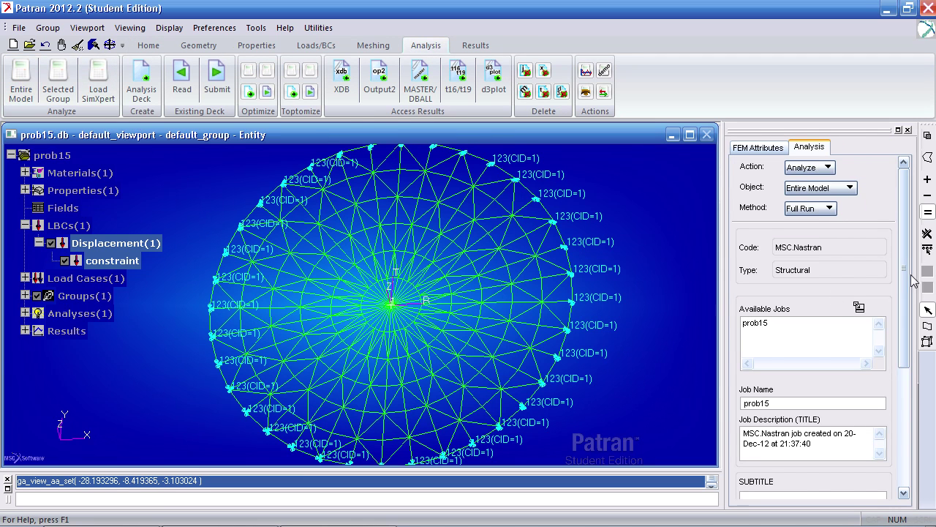
scroll(883, 408, "down", 5)
left_click(815, 369)
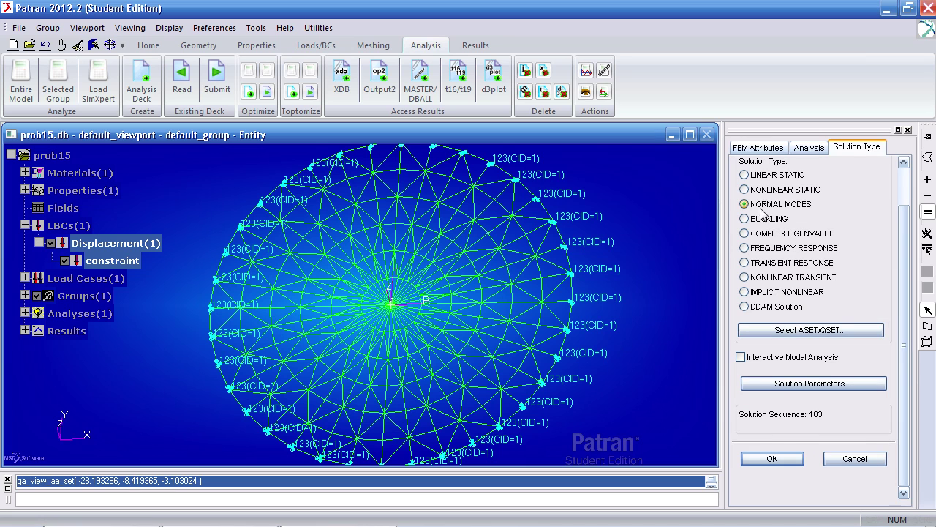
left_click(792, 458)
left_click(812, 477)
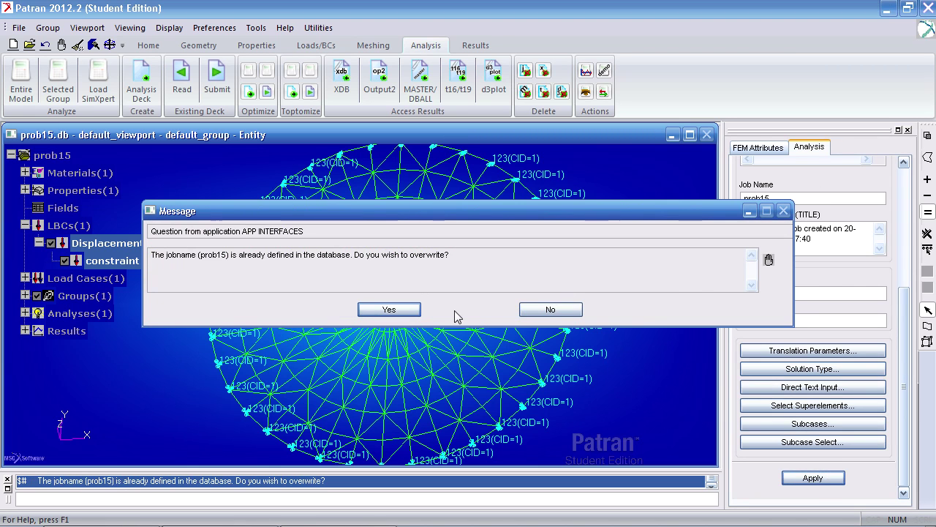
left_click(412, 310)
left_click(412, 310)
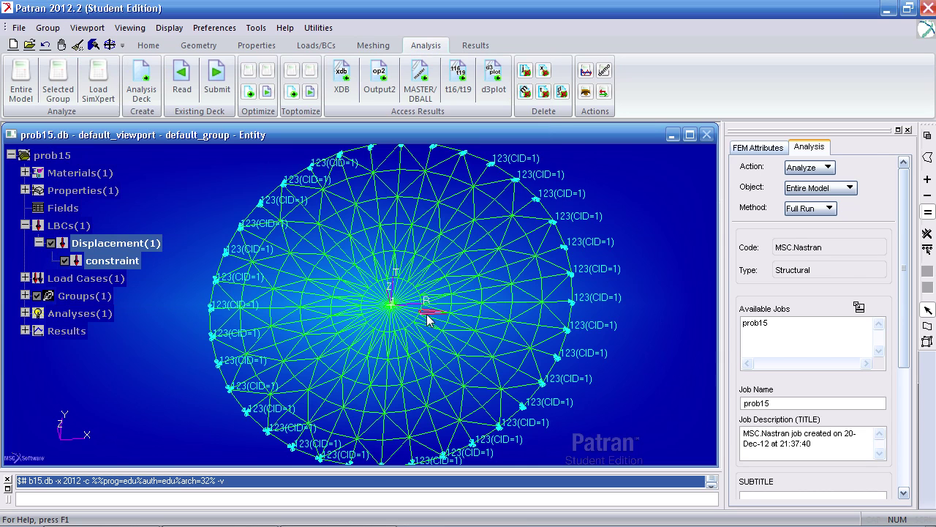
Step: Attach the prob15 results XDB and hide the constraint markers on the mesh
left_click(354, 90)
scroll(889, 293, "down", 3)
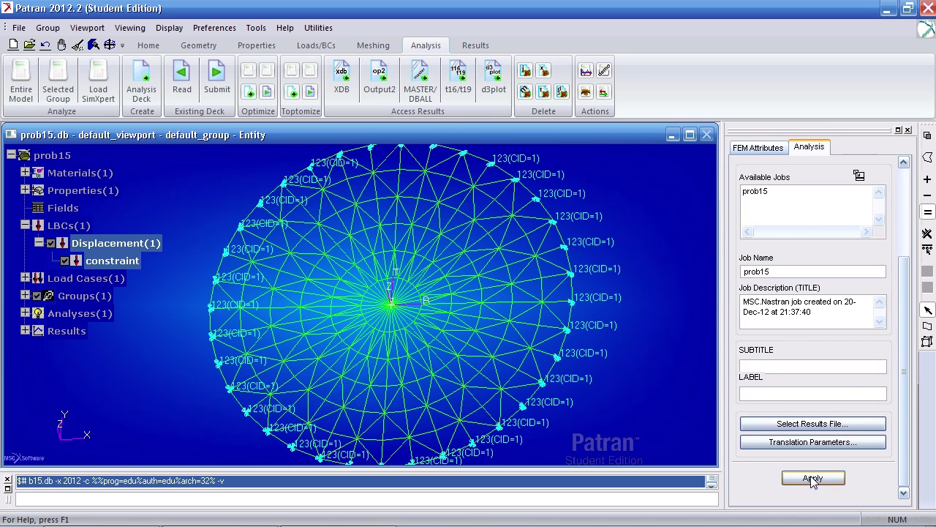
left_click(813, 479)
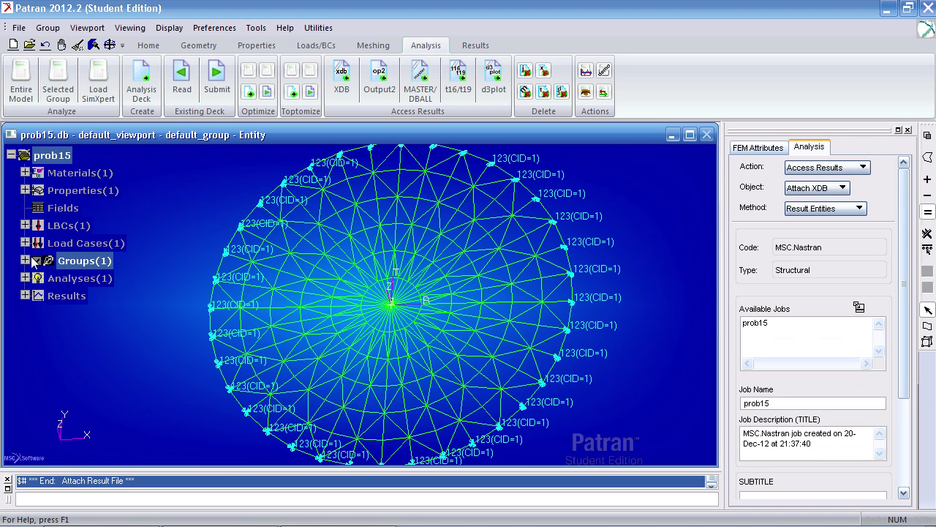
left_click(24, 226)
left_click(50, 243)
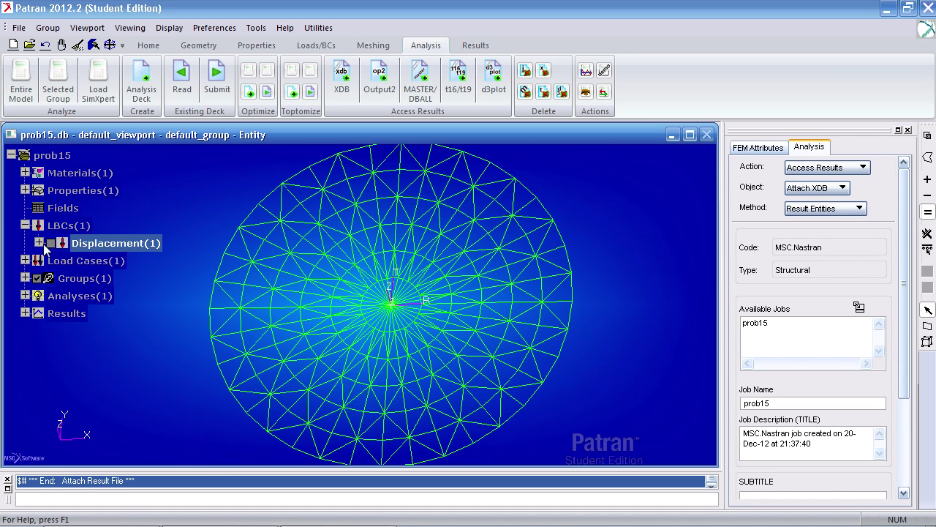
Step: Hide the model tree and select the Mode 1 result case
left_click(148, 46)
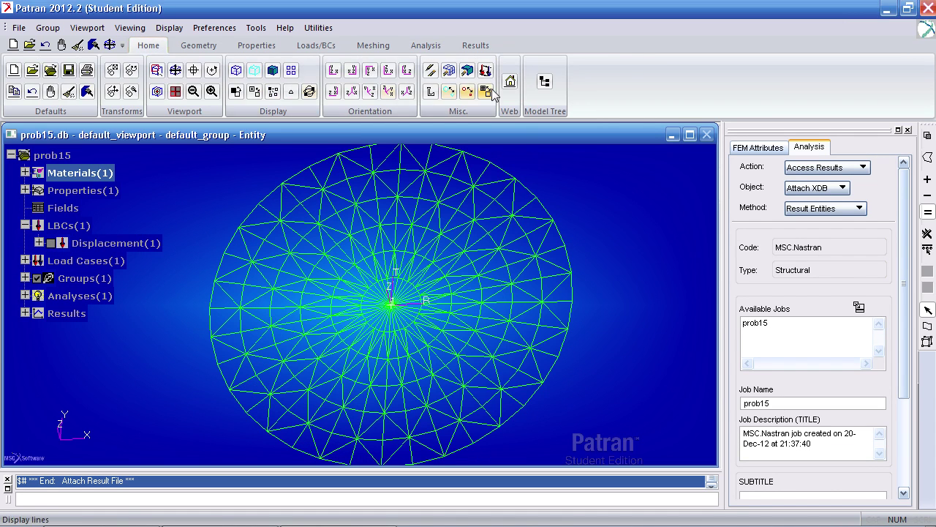
left_click(545, 82)
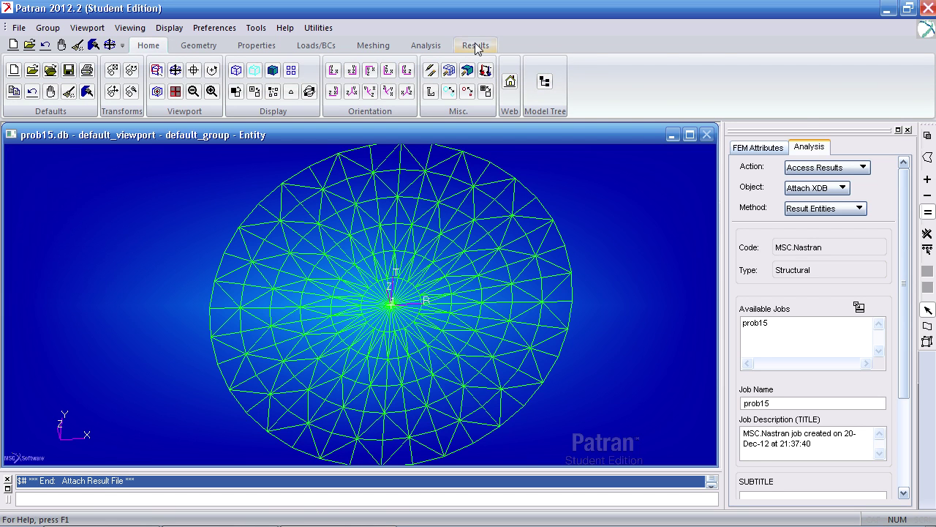
left_click(476, 45)
left_click(849, 267)
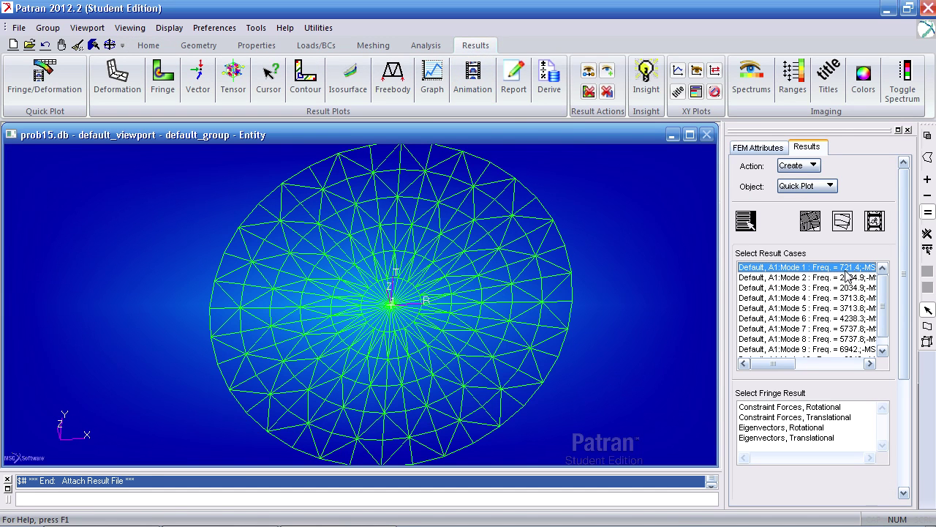
Step: Highlight the Nastran mode frequency 721.37 in the PDF, then return to Patran
key("alt+Tab")
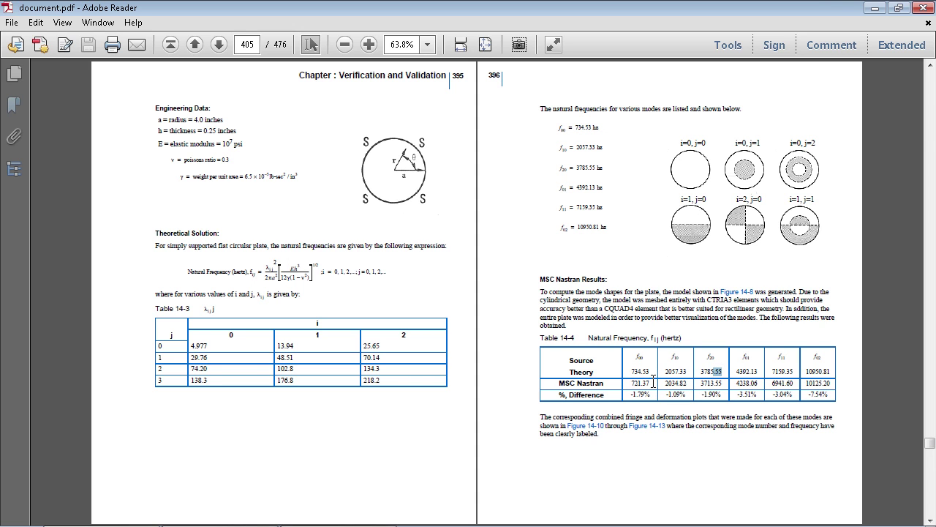
left_click_drag(653, 382, 634, 377)
scroll(655, 380, "down", 2)
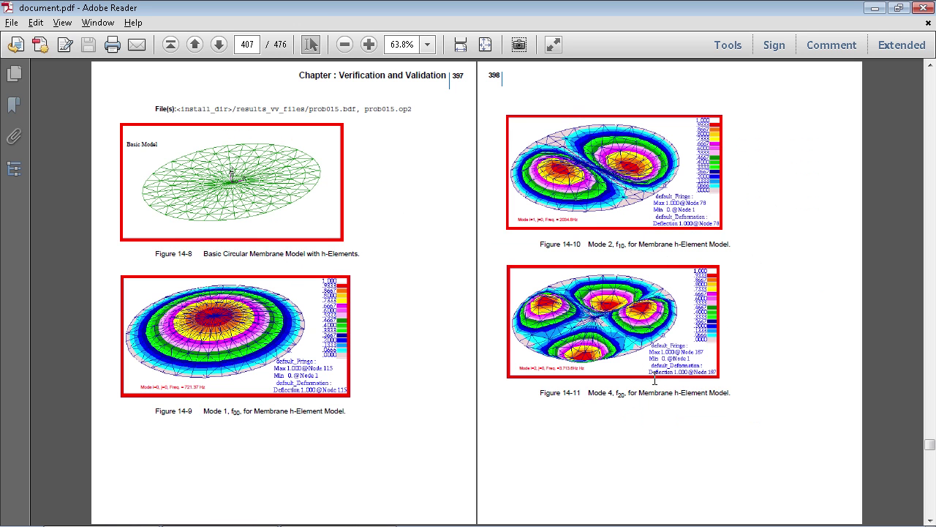
key("alt+Tab")
key("alt+shift+Tab")
key("alt+shift+Tab")
key("alt+shift+Tab")
key("alt+shift+Tab")
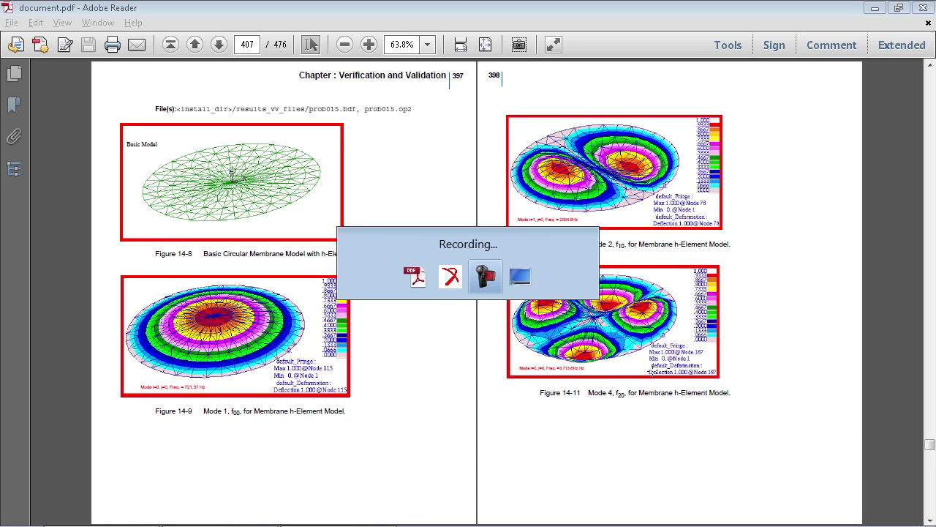
key("alt+shift+Tab")
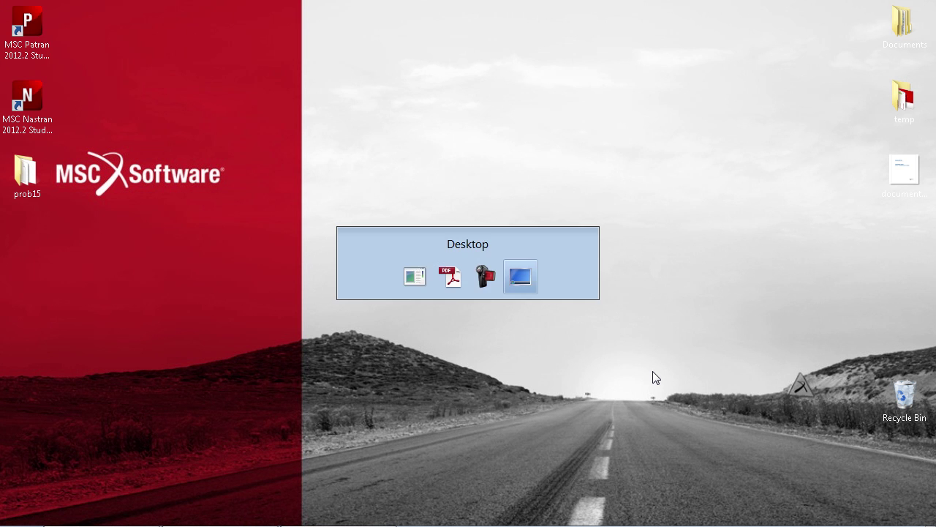
key("alt+shift+Tab")
key("alt+shift+Tab")
key("alt+shift+Tab")
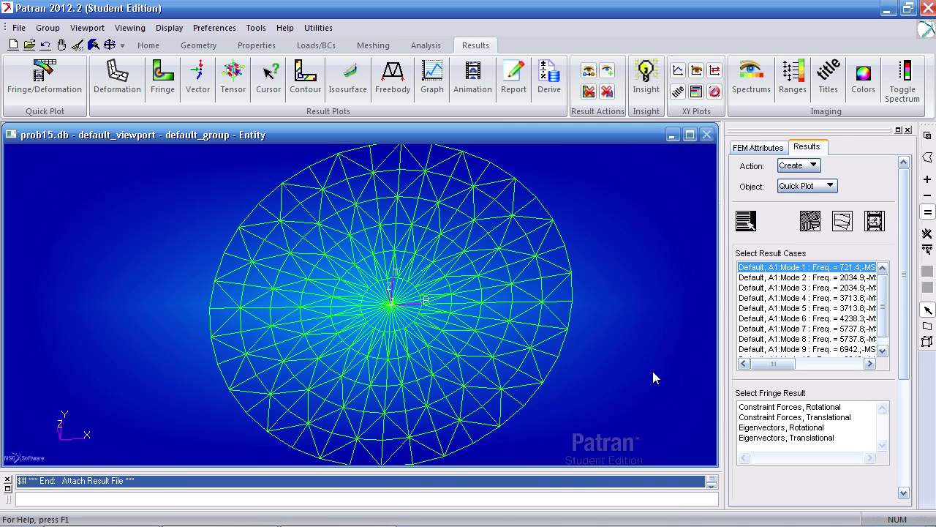
Step: Select the Mode 2 result case, then bring the PDF back at pages 395–396
left_click(849, 278)
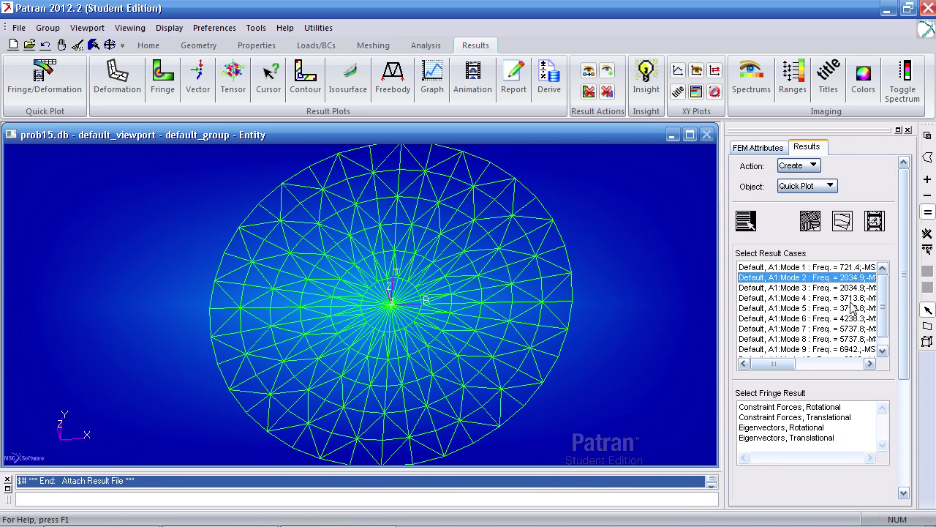
key("alt+Tab")
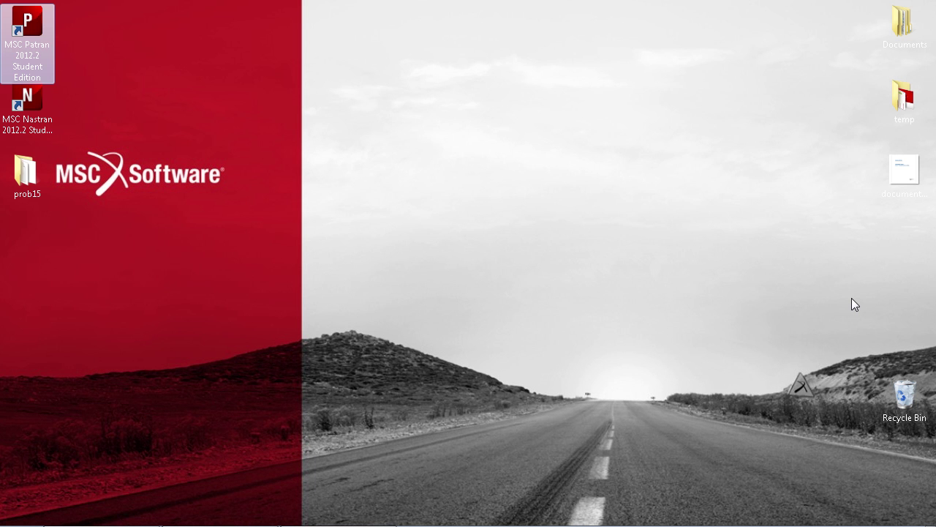
left_click(328, 426)
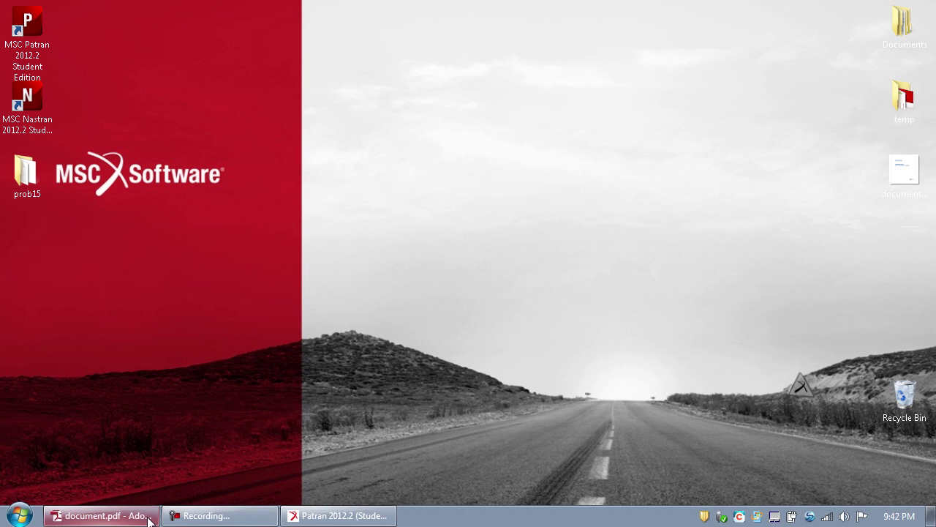
left_click(150, 520)
left_click(328, 518)
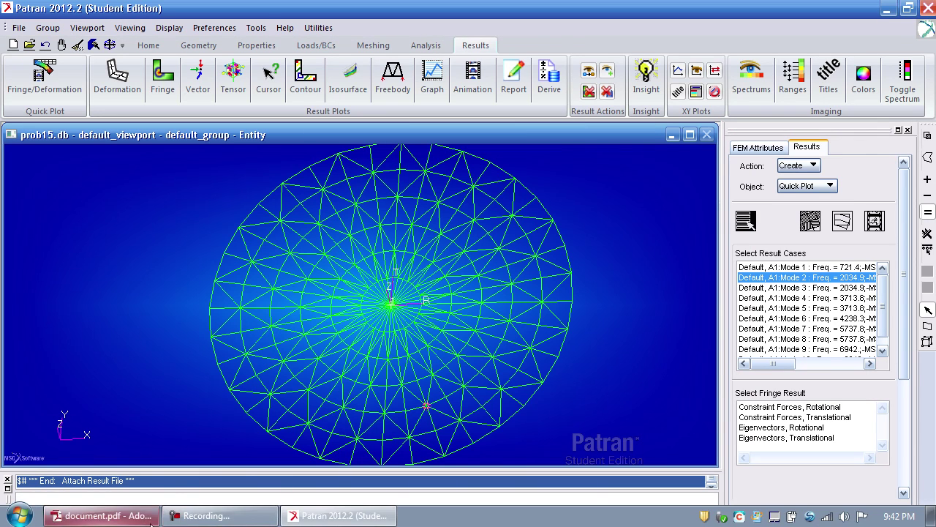
left_click(109, 518)
scroll(618, 424, "up", 2)
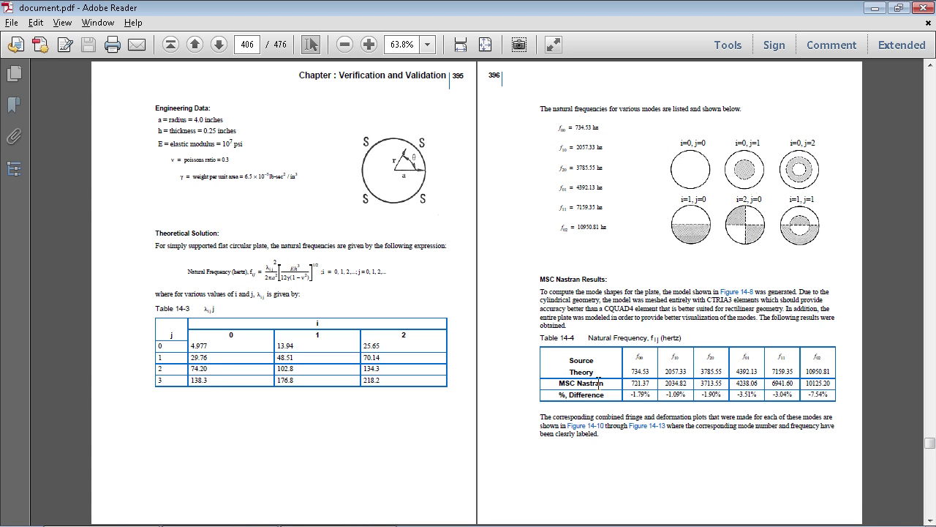
Step: Plot Mode 1 translational eigenvector magnitude as a fringe, peaking at 3.26+001
left_click(333, 517)
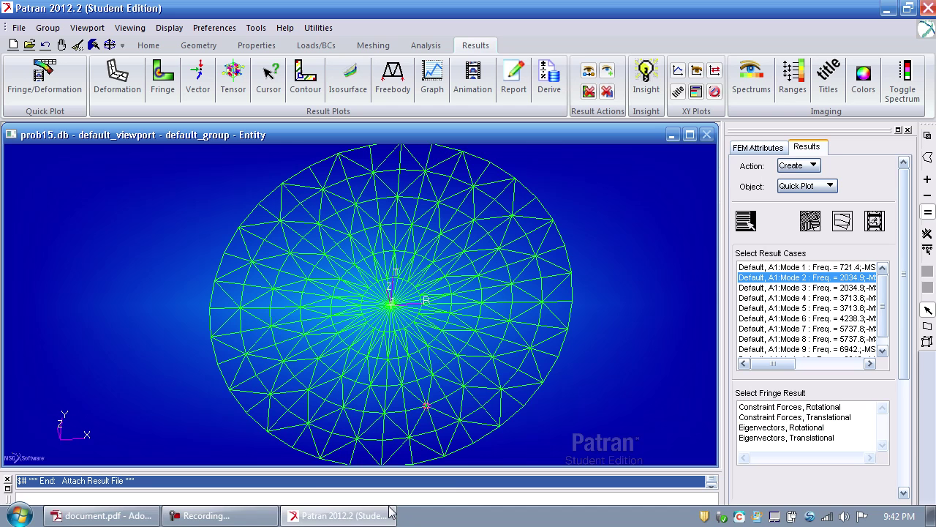
middle_click_drag(632, 305, 607, 303)
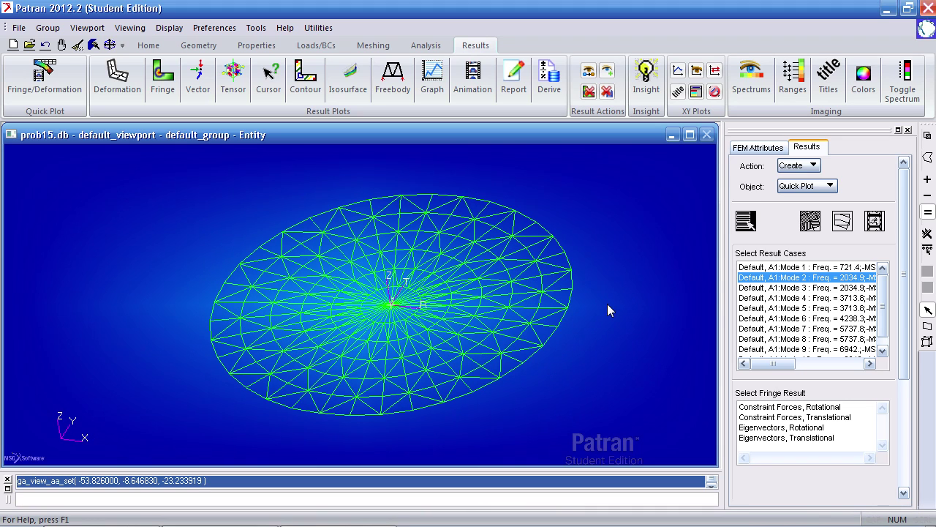
left_click(161, 79)
left_click(788, 278)
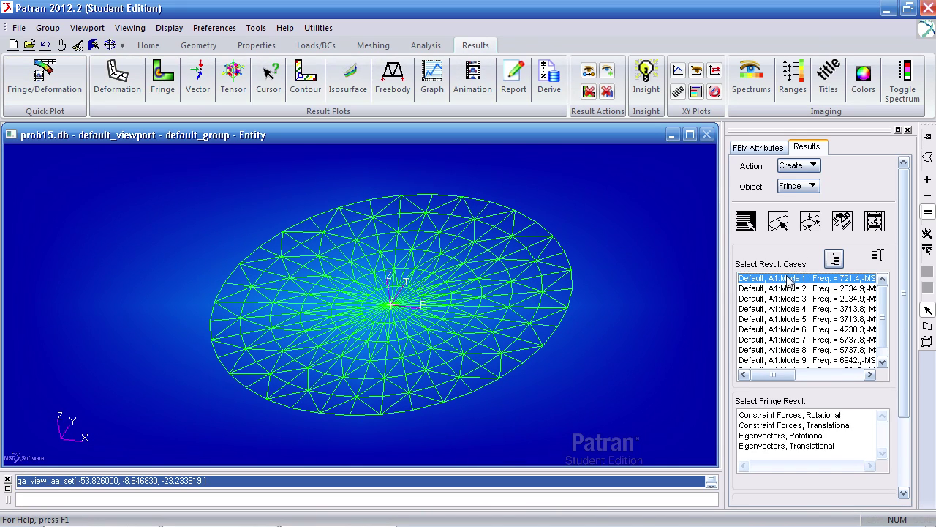
left_click_drag(904, 274, 881, 342)
left_click(811, 353)
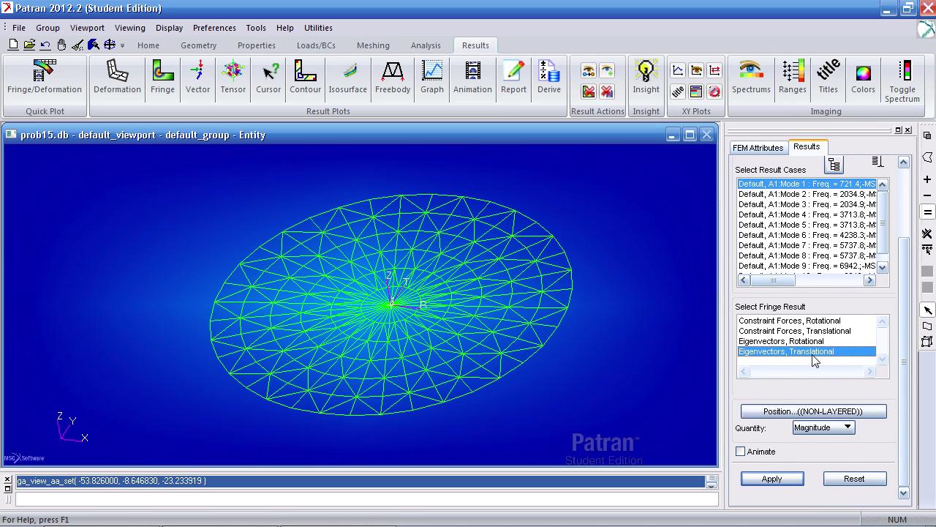
left_click(773, 479)
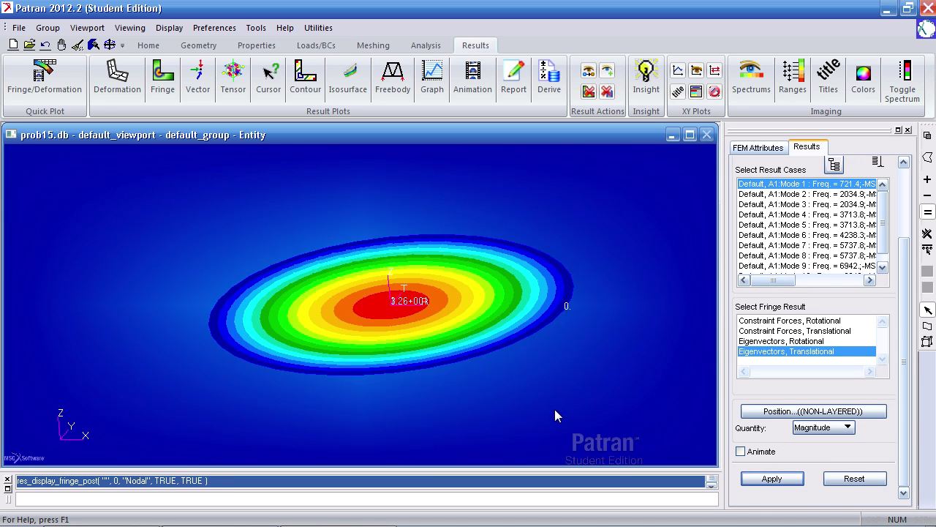
mouse_move(555, 409)
middle_mouse_down()
mouse_move(553, 392)
mouse_move(552, 412)
middle_mouse_up()
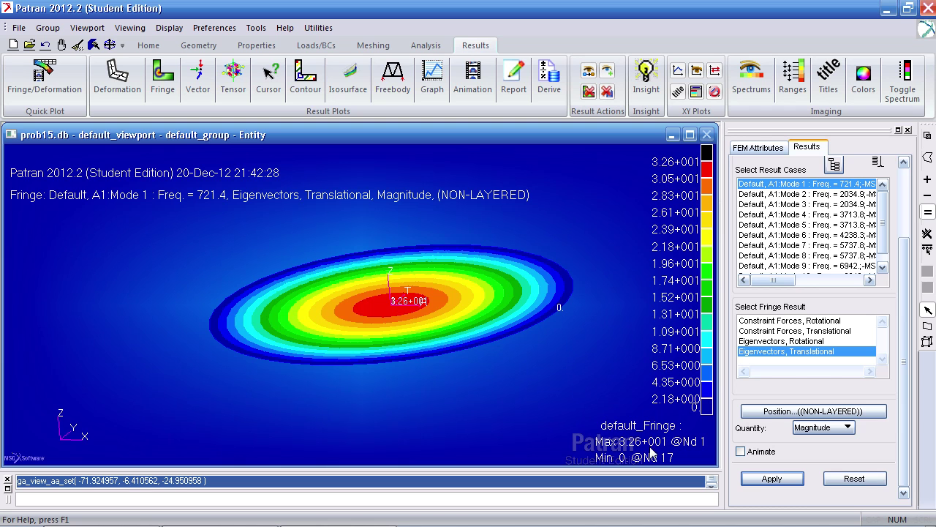
Step: Create a Mode 1 translational eigenvector Fringe/Deformation plot and view it edge-on
left_click(44, 77)
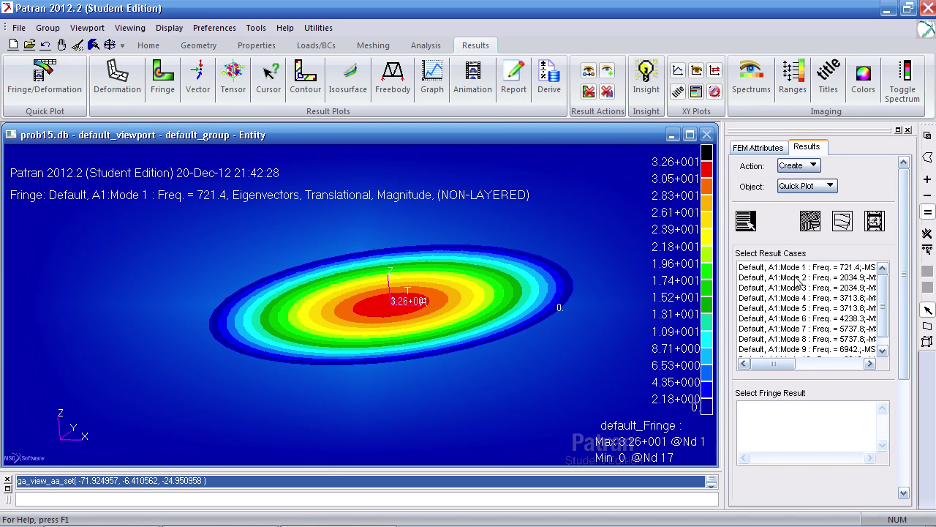
left_click(867, 268)
scroll(900, 297, "down", 3)
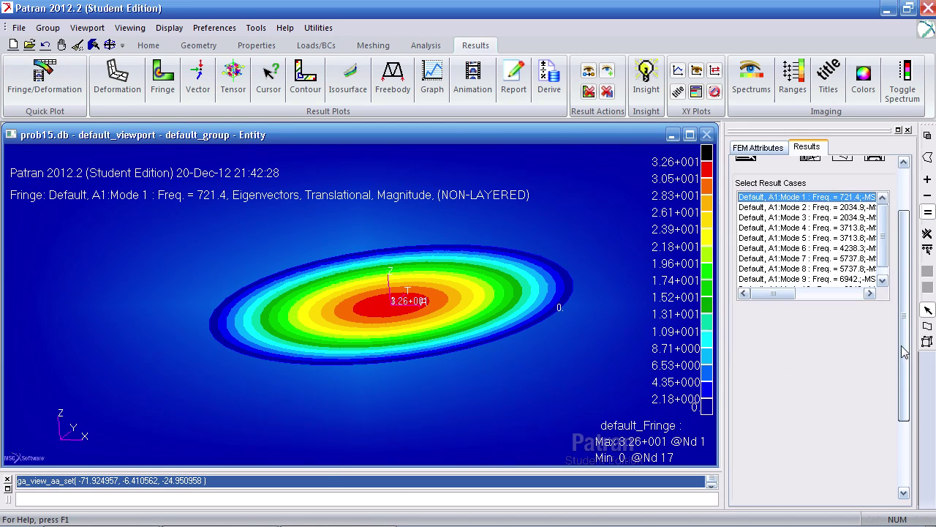
left_click(775, 337)
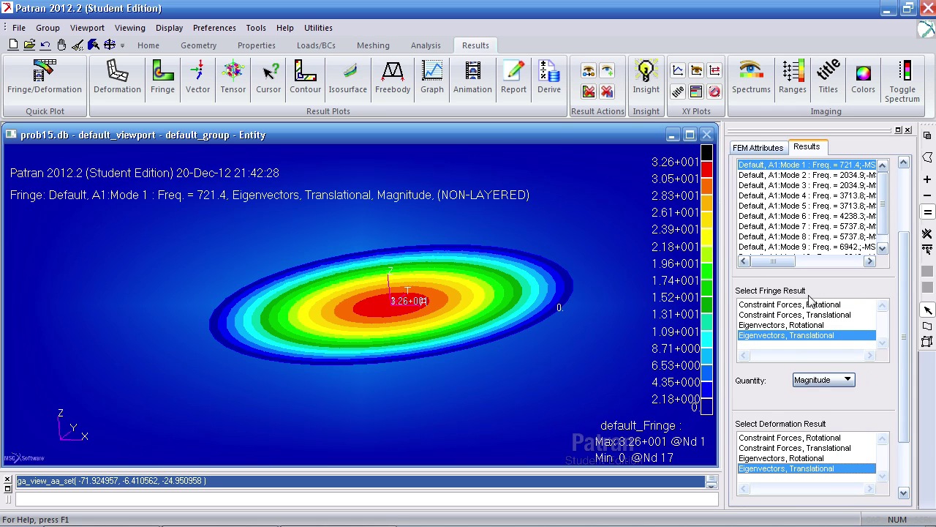
middle_click_drag(680, 338, 468, 292)
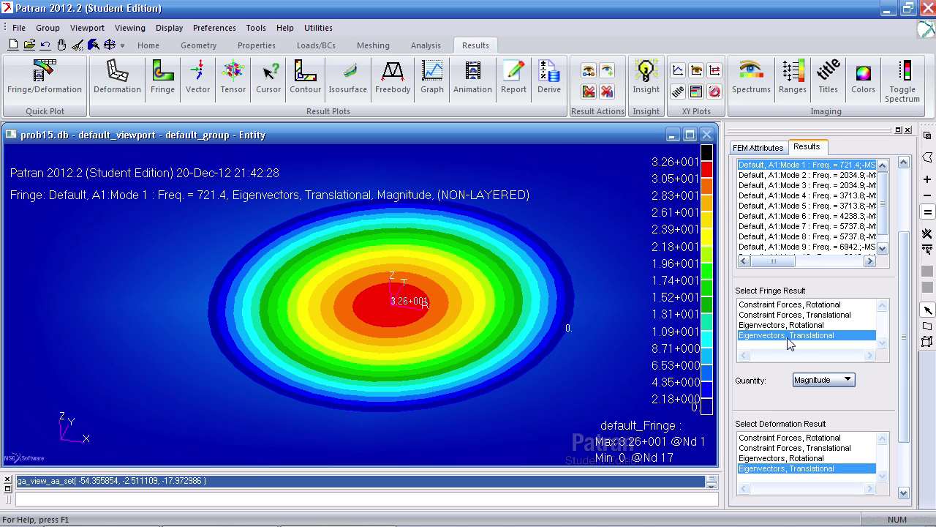
scroll(898, 341, "down", 3)
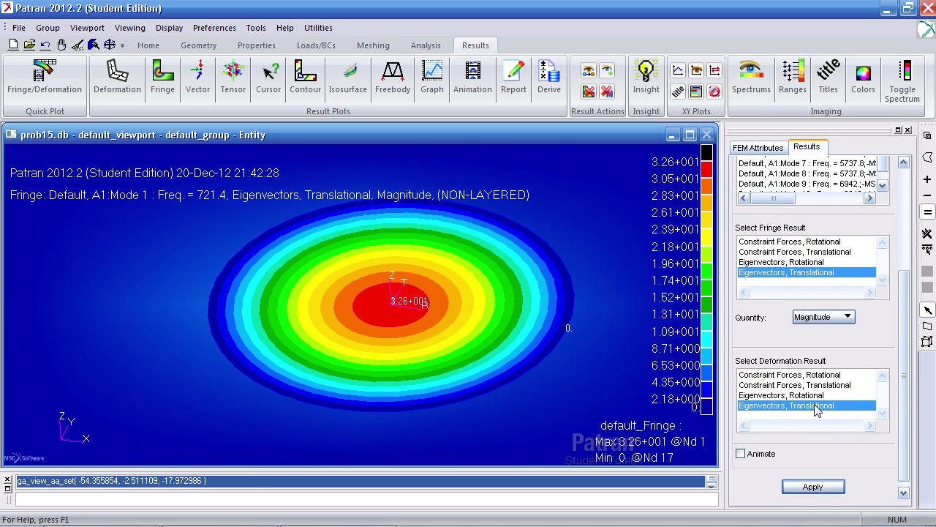
middle_click_drag(538, 349, 533, 339)
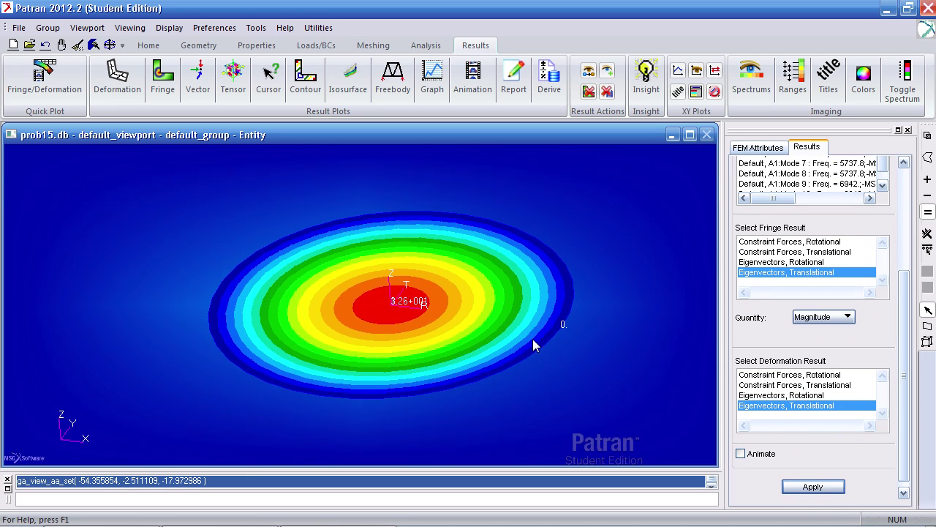
left_click(812, 487)
middle_click_drag(579, 386, 545, 362)
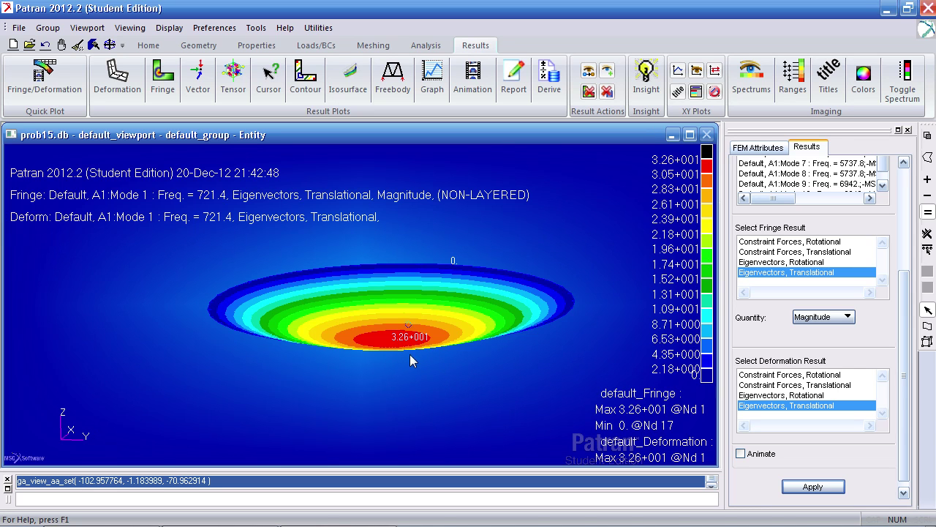
Step: Check the reference mode figures on pages 397–398 peaking at 1.000, then return to Patran
key("alt+Tab")
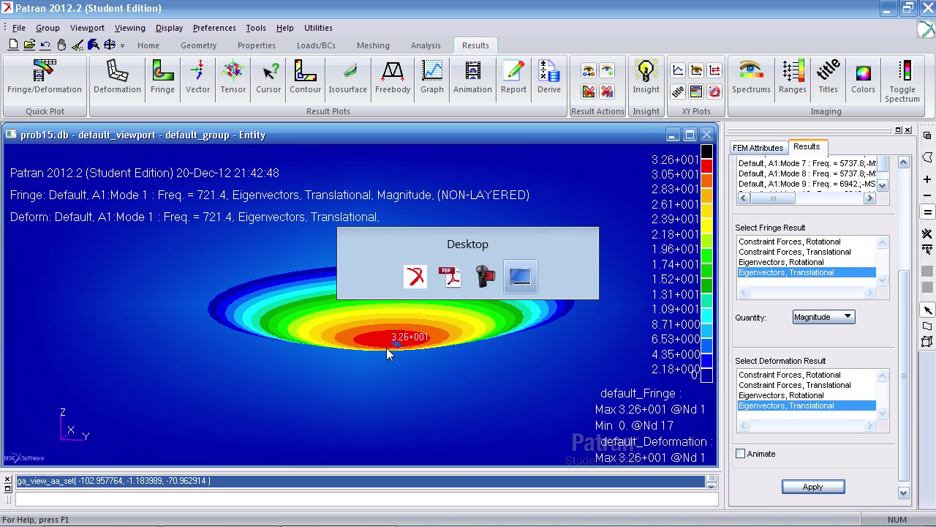
key("alt+shift+Tab")
key("alt+shift+Tab")
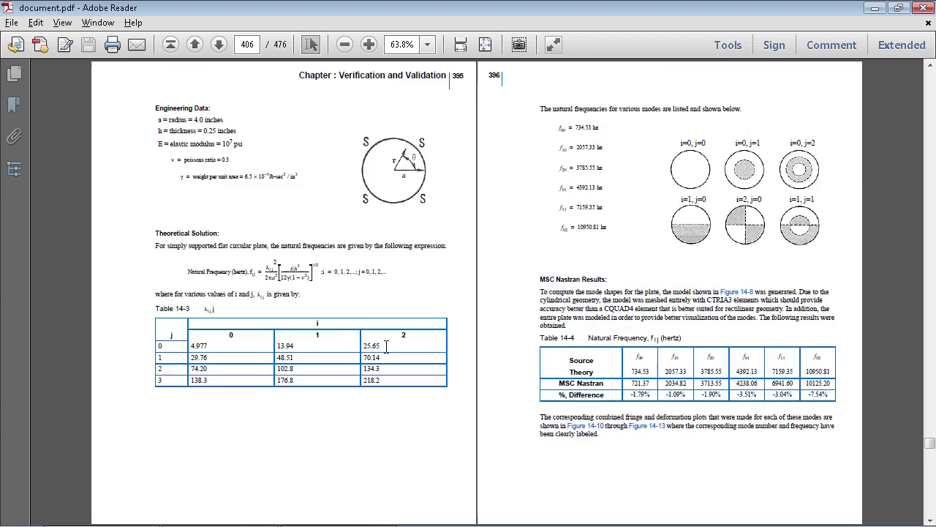
key("super+d")
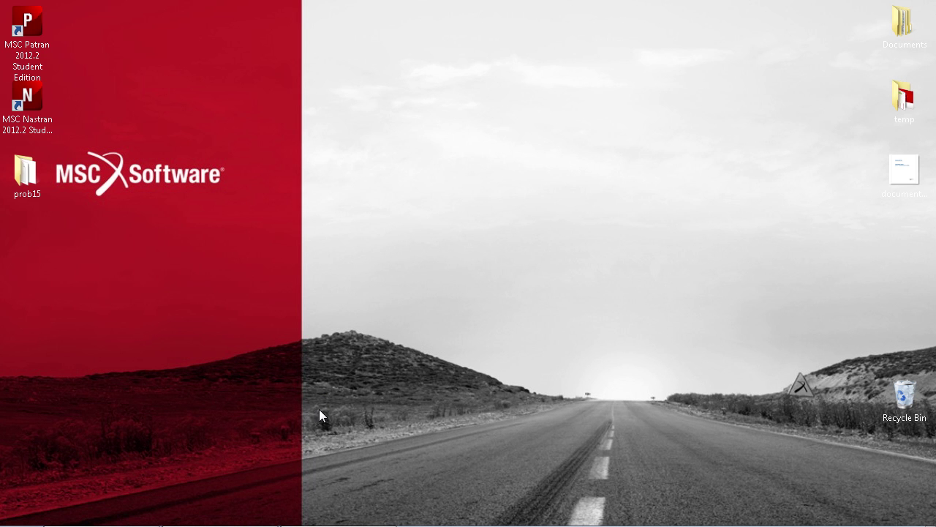
key("super+d")
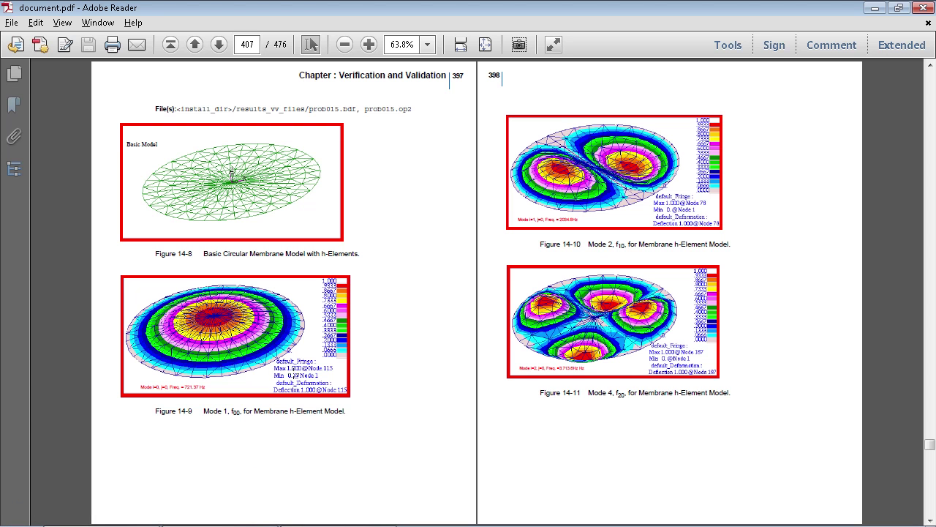
left_click(296, 375)
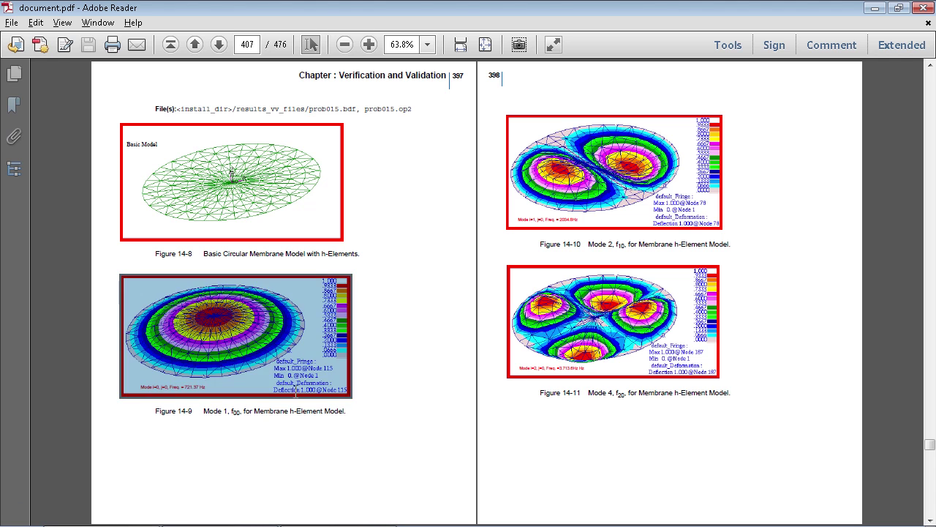
left_click(331, 411)
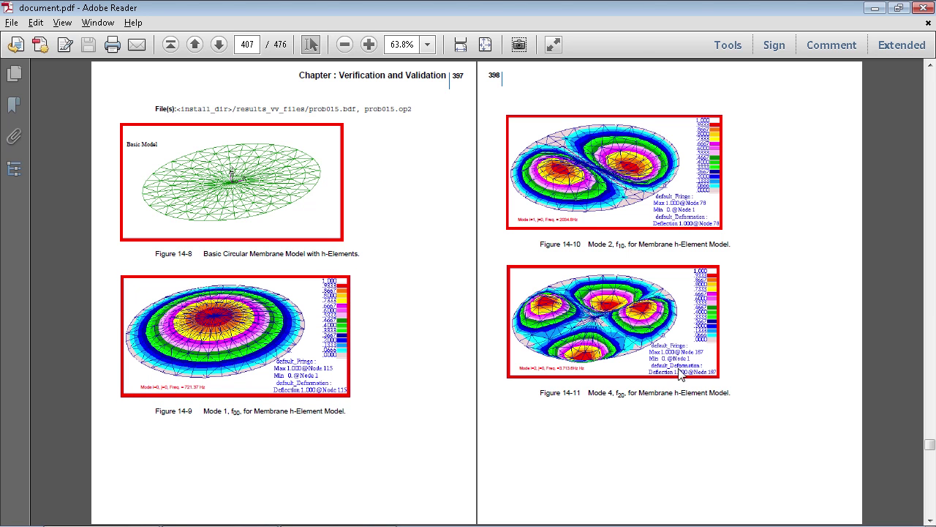
key("alt+Tab")
key("Tab")
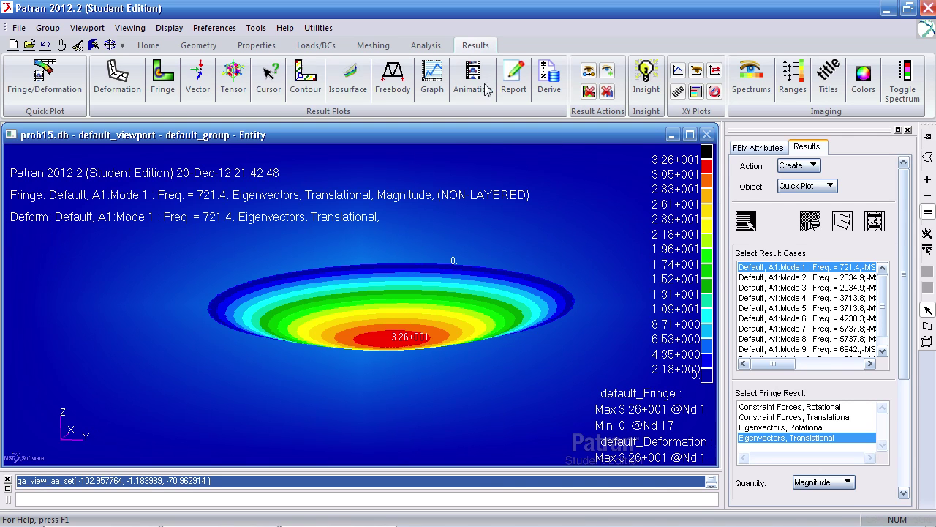
Step: Set the Default subcase's eigenvector normalization to Maximum
left_click(440, 50)
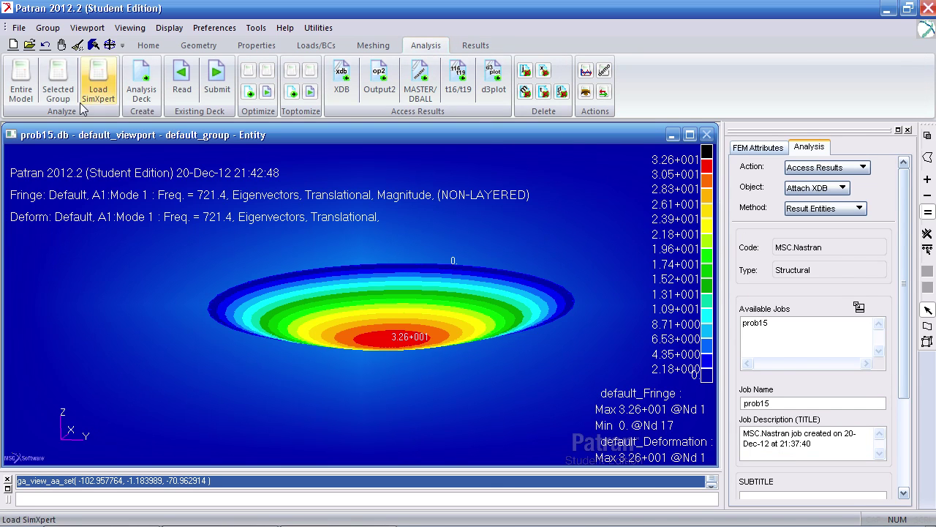
left_click(23, 88)
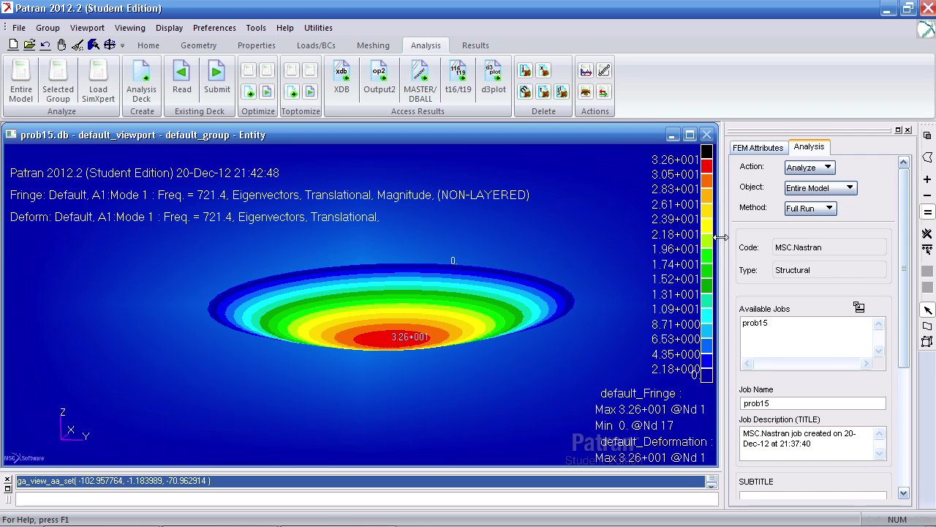
scroll(898, 249, "down", 5)
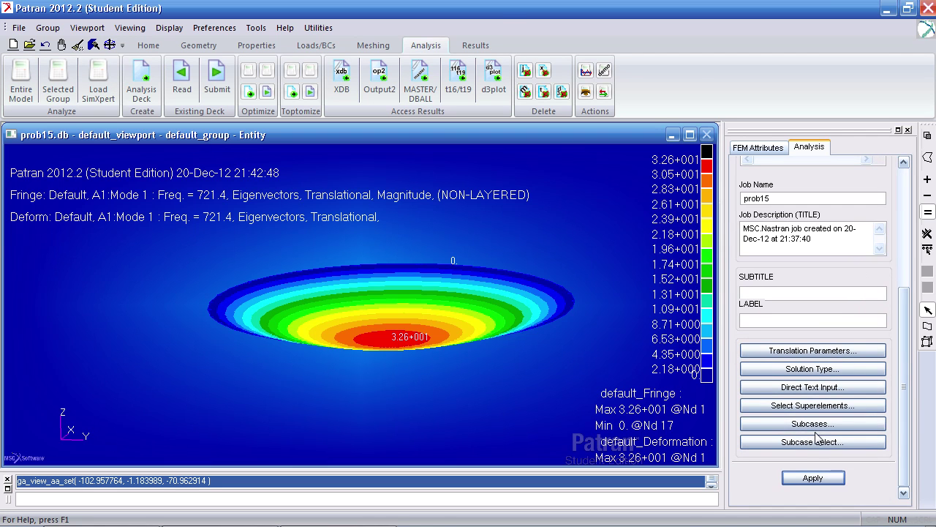
left_click(813, 425)
left_click(517, 102)
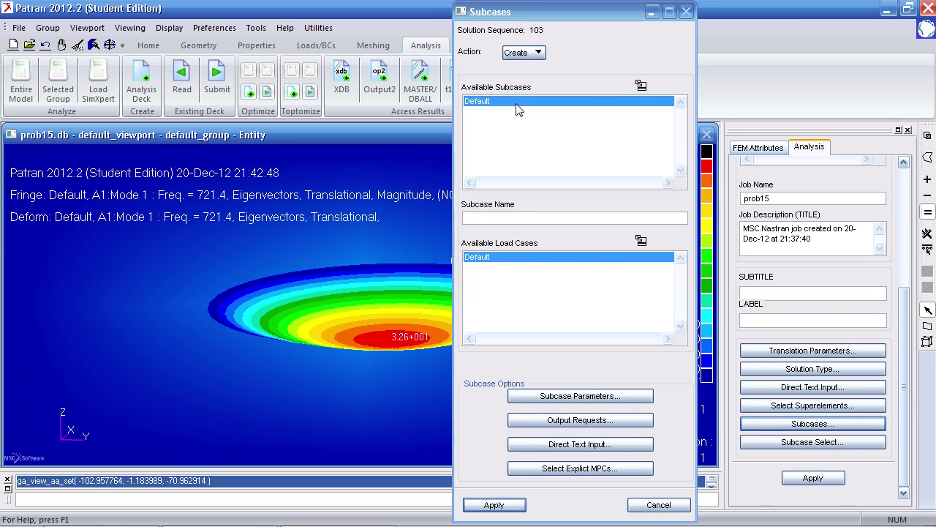
left_click(595, 399)
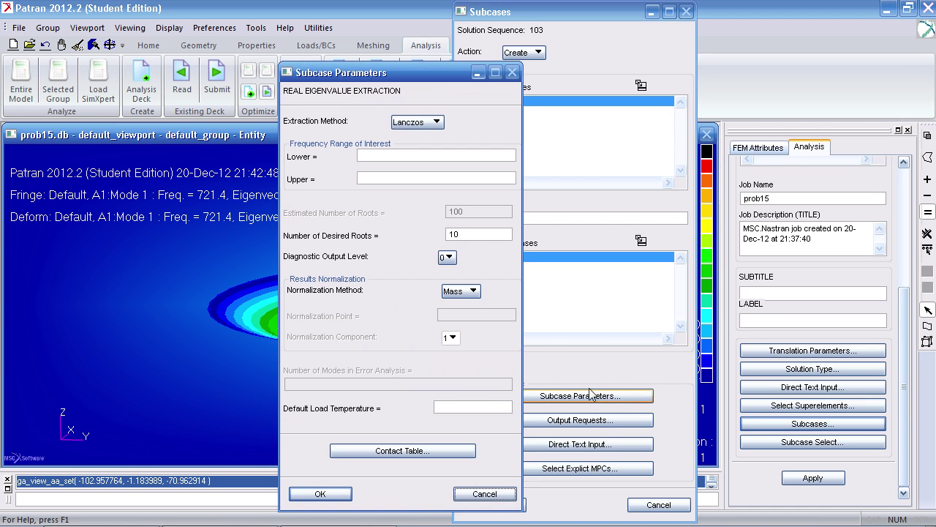
left_click(461, 291)
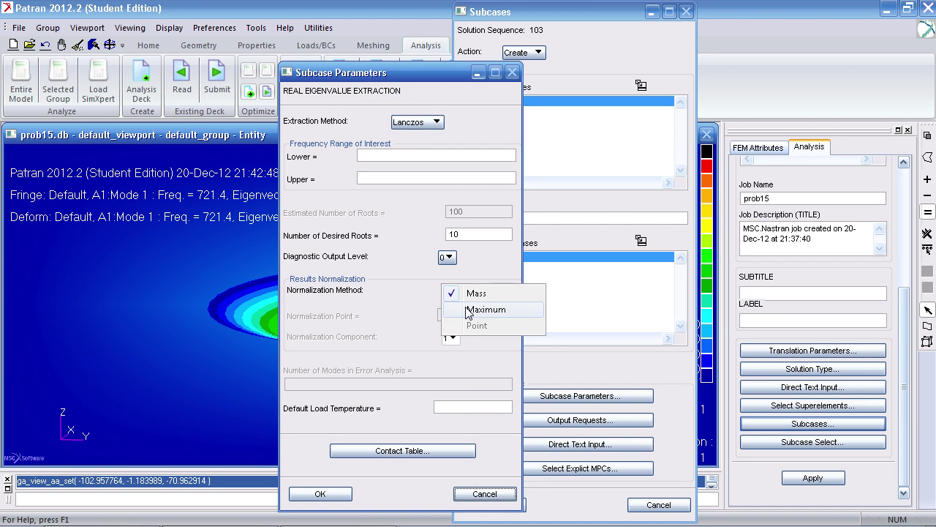
left_click(469, 310)
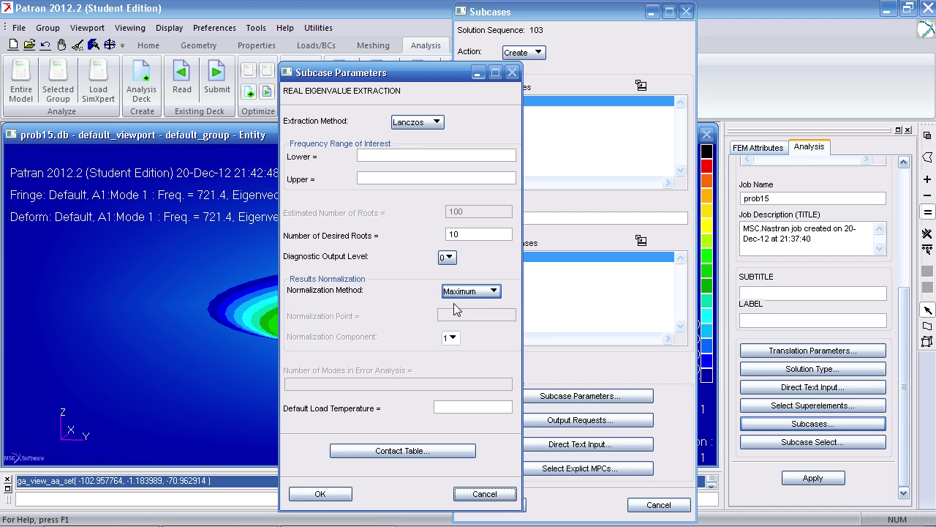
left_click(320, 494)
left_click(496, 504)
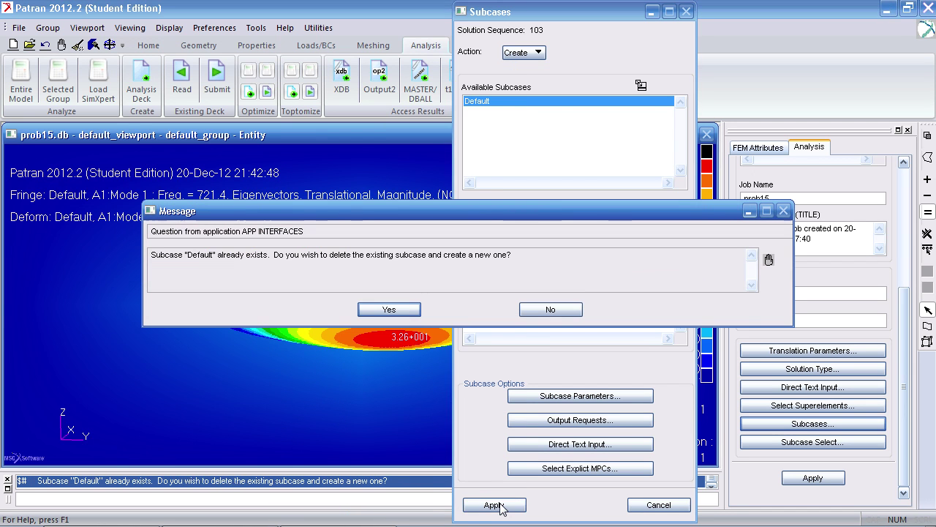
Step: Submit the prob15 analysis, confirming the job overwrite and old file deletion
left_click(390, 309)
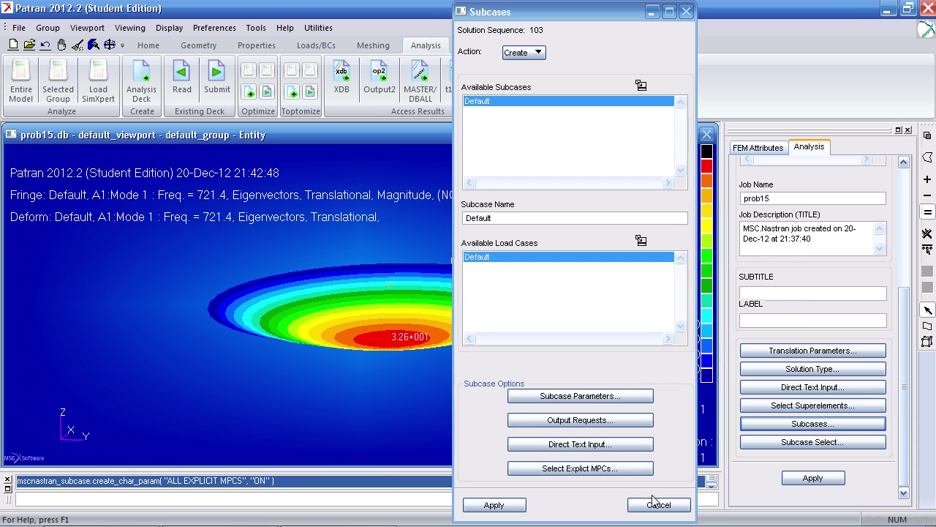
left_click(659, 503)
left_click(814, 477)
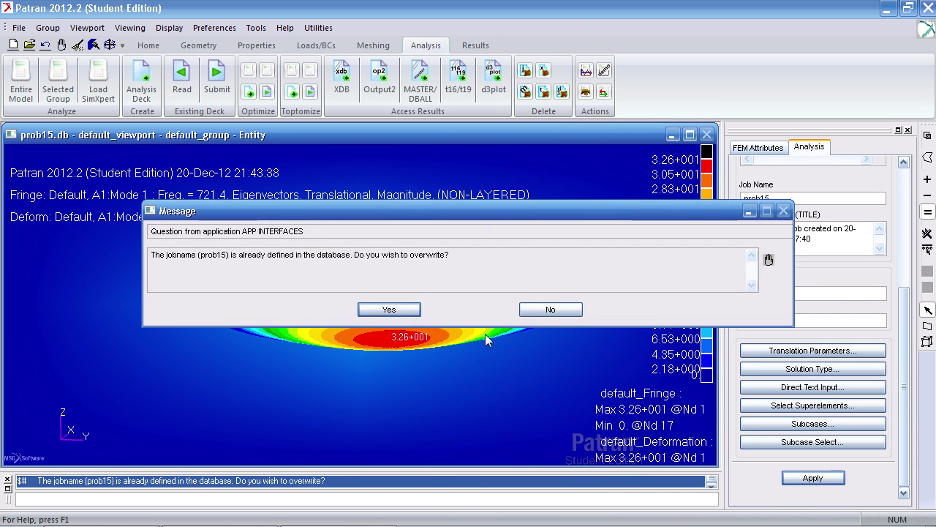
left_click(386, 309)
left_click(383, 308)
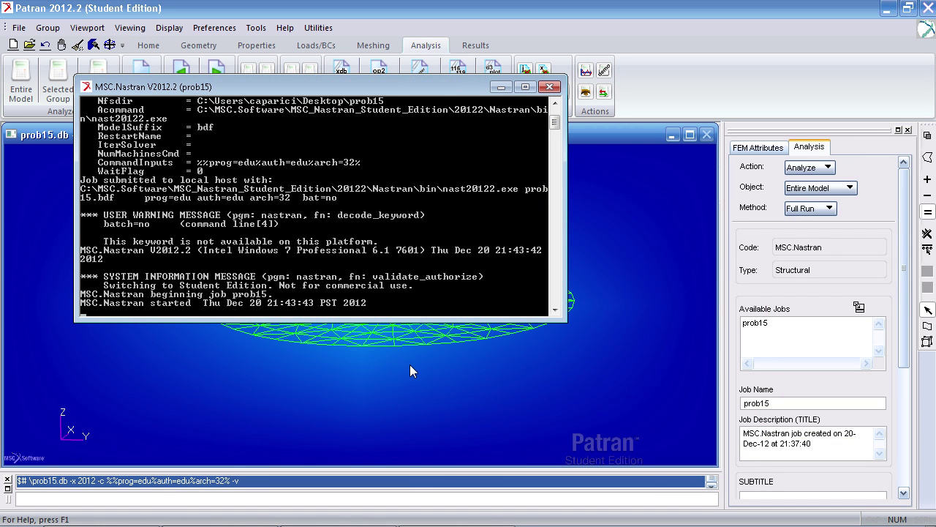
Step: Attach the new prob15 results XDB
left_click(342, 77)
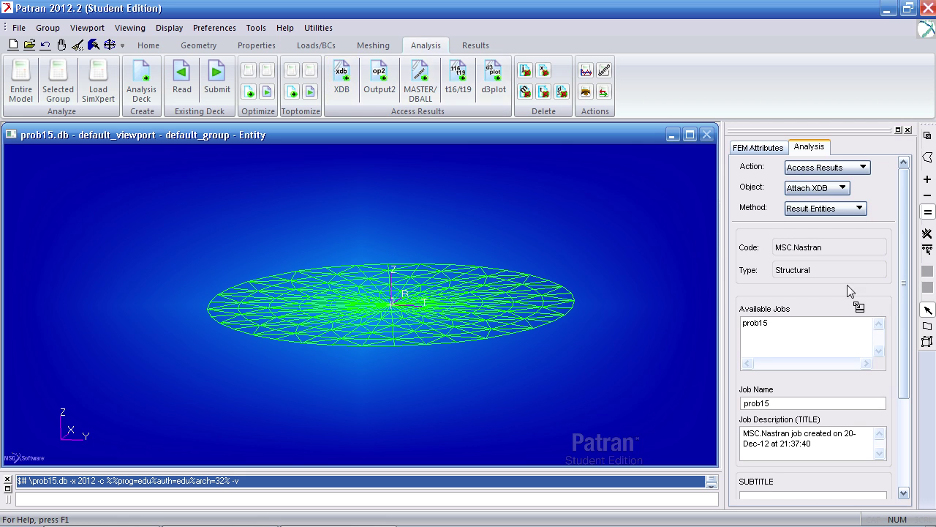
scroll(912, 297, "down", 6)
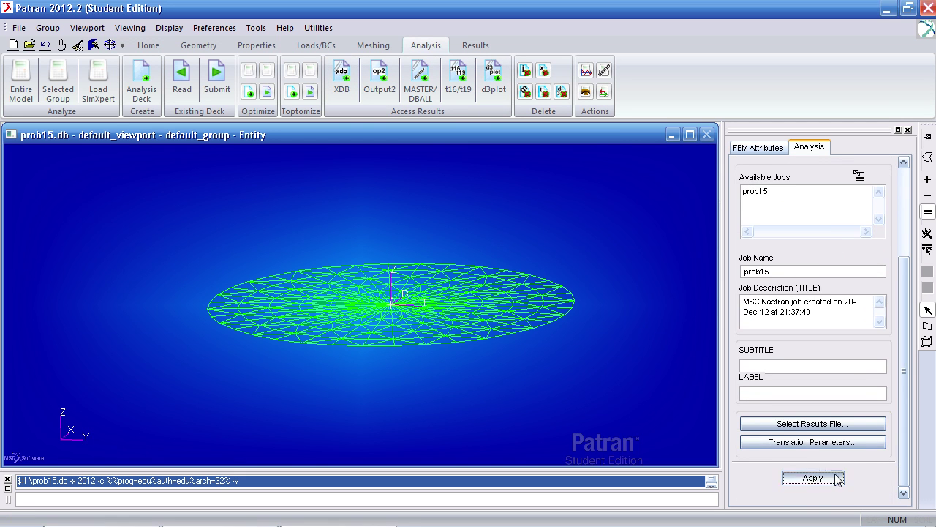
left_click(830, 478)
Step: Plot Mode 1 translational eigenvector fringe and deformation, now peaking at 1.00+000
left_click(475, 47)
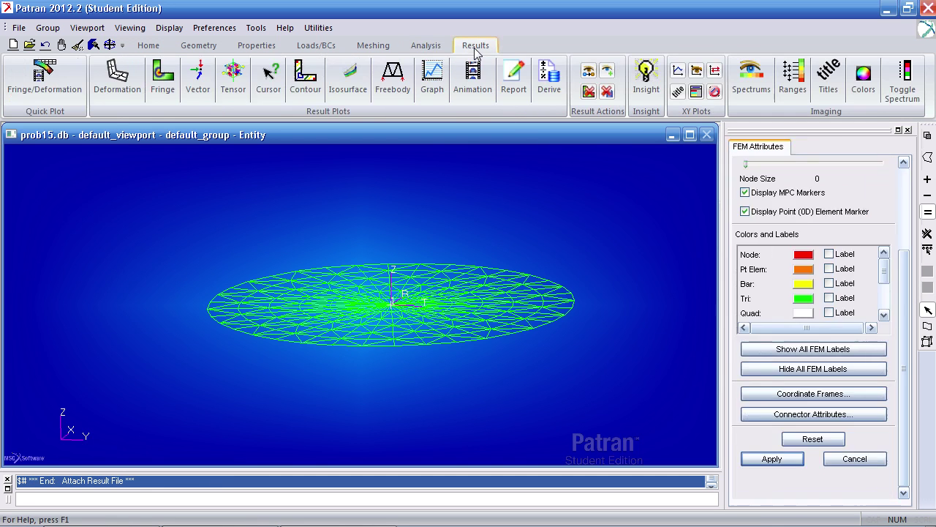
left_click(62, 91)
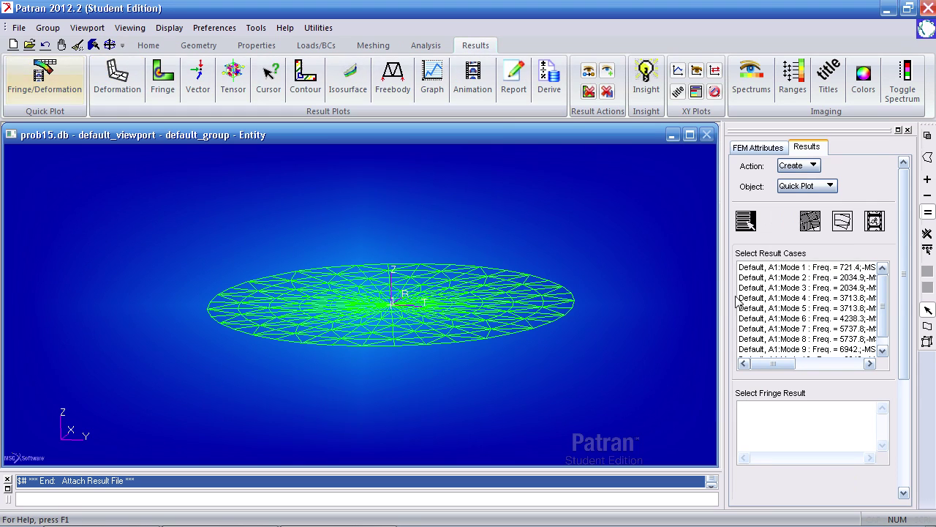
left_click(842, 268)
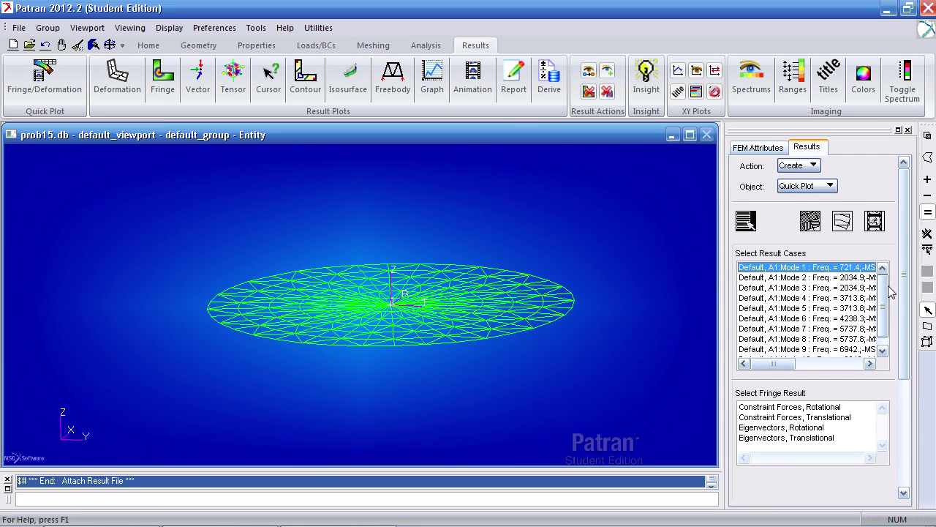
left_click_drag(903, 307, 896, 383)
left_click(792, 306)
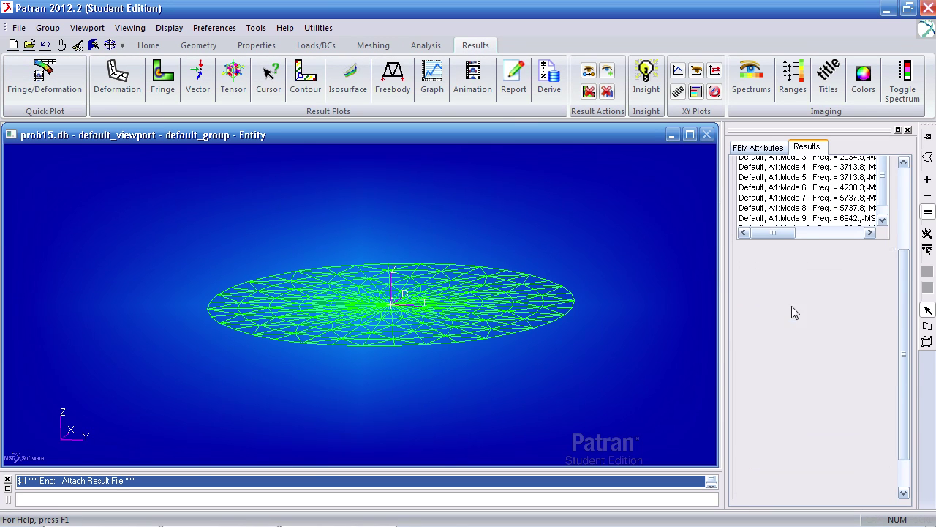
left_click_drag(905, 330, 894, 373)
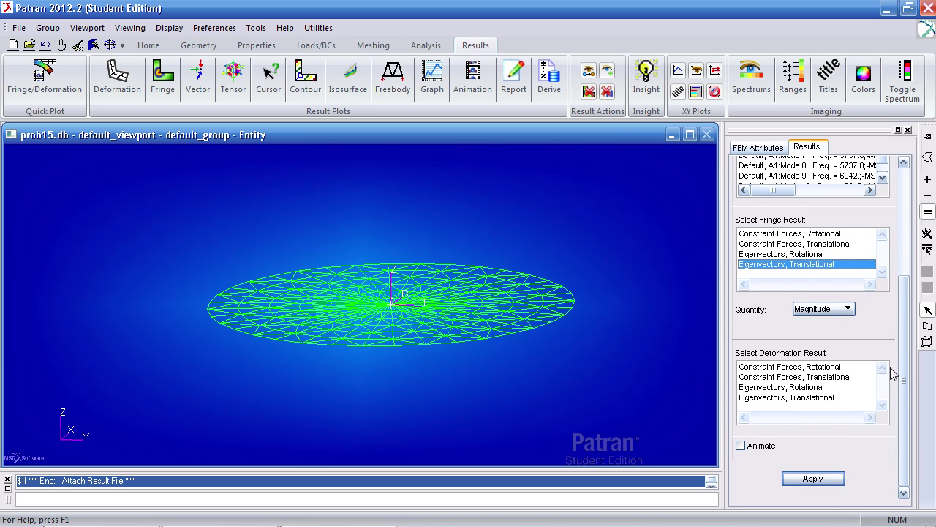
left_click(814, 399)
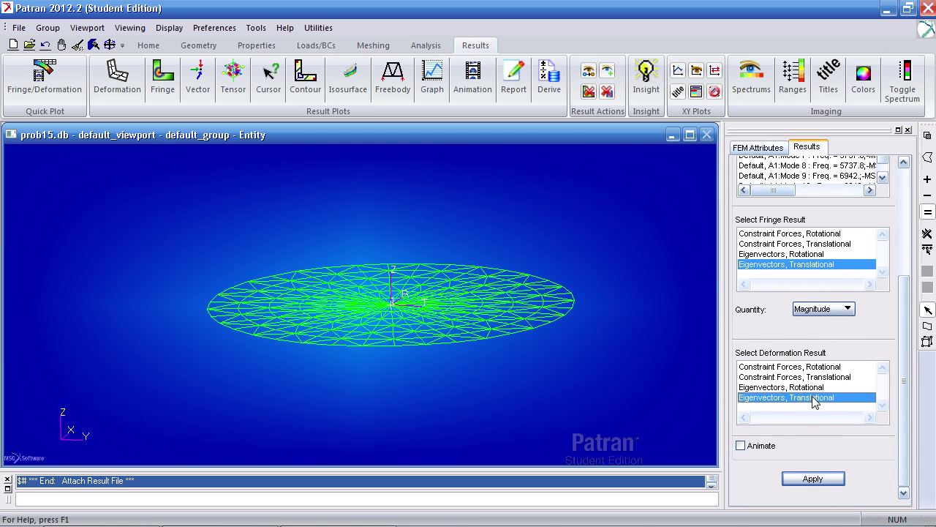
left_click(824, 479)
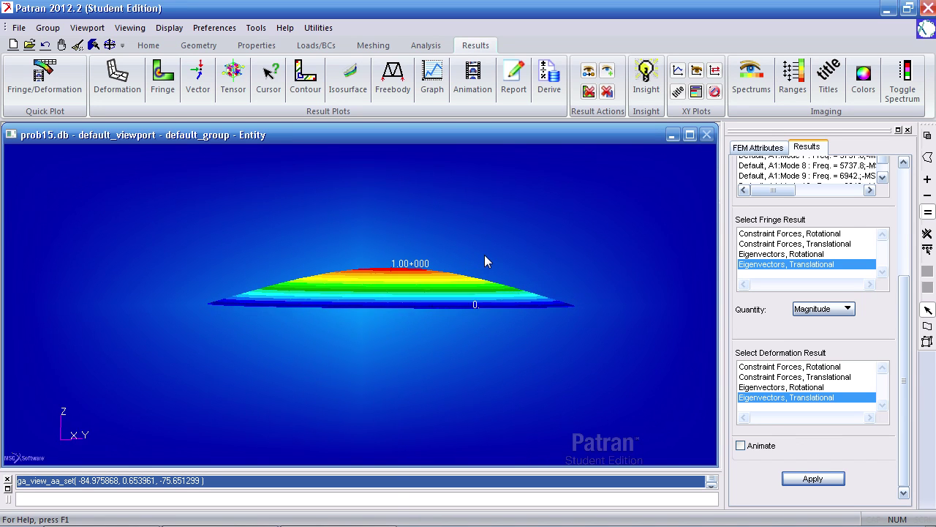
middle_click_drag(484, 256, 512, 242)
Step: Plot the Mode 2 eigenvector fringe, peaking at 1.00, and rotate the plate to inspect it
left_click(900, 257)
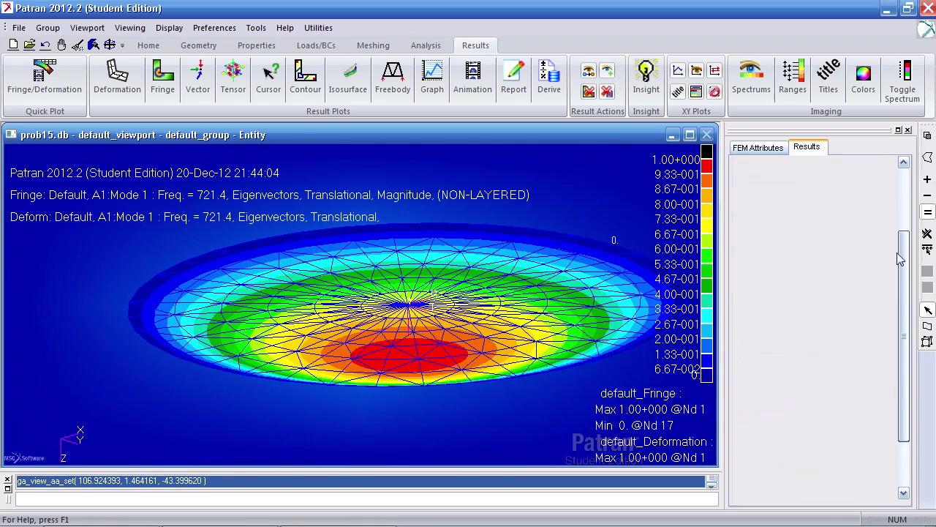
scroll(878, 179, "down", 5)
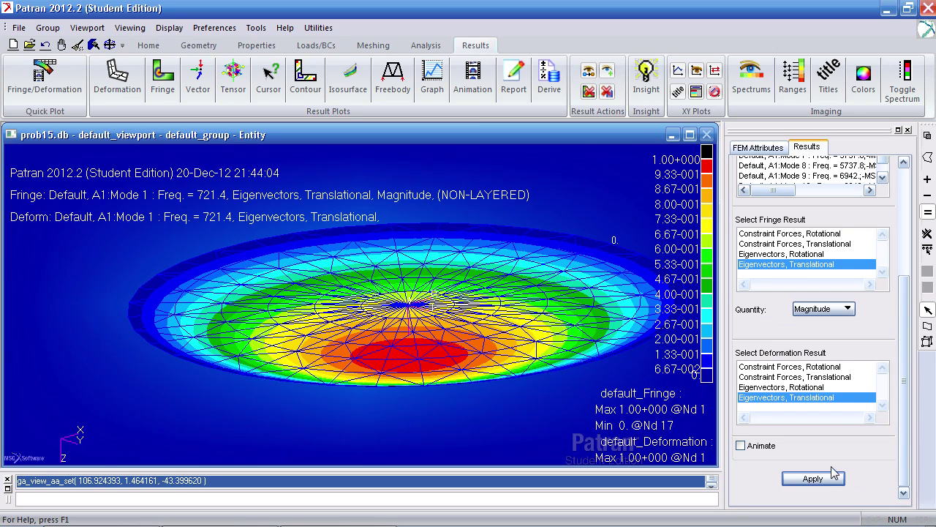
left_click(812, 479)
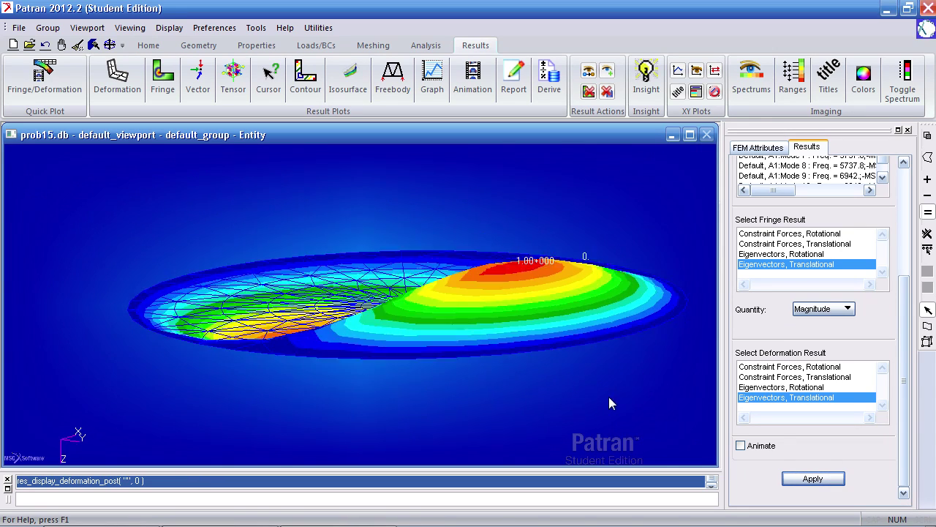
middle_click_drag(609, 396, 627, 398)
middle_click_drag(329, 275, 335, 270)
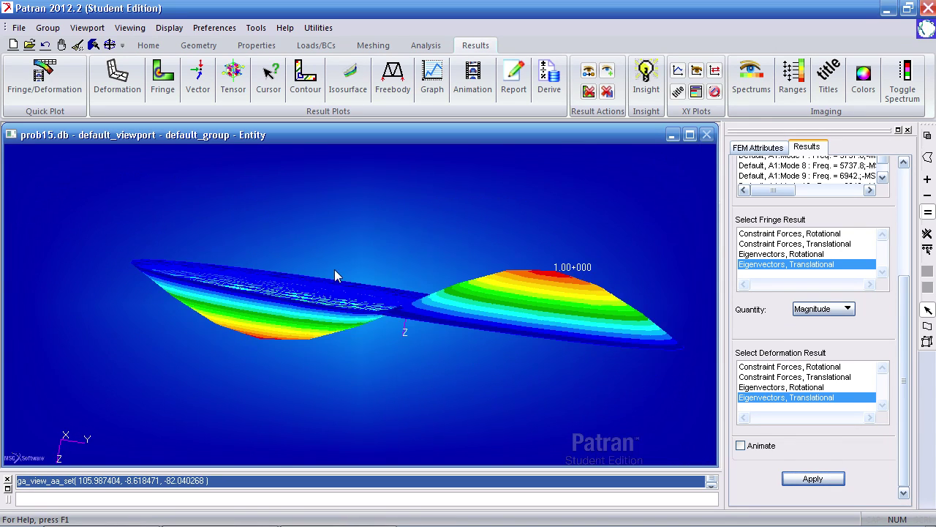
middle_click_drag(344, 310, 322, 313)
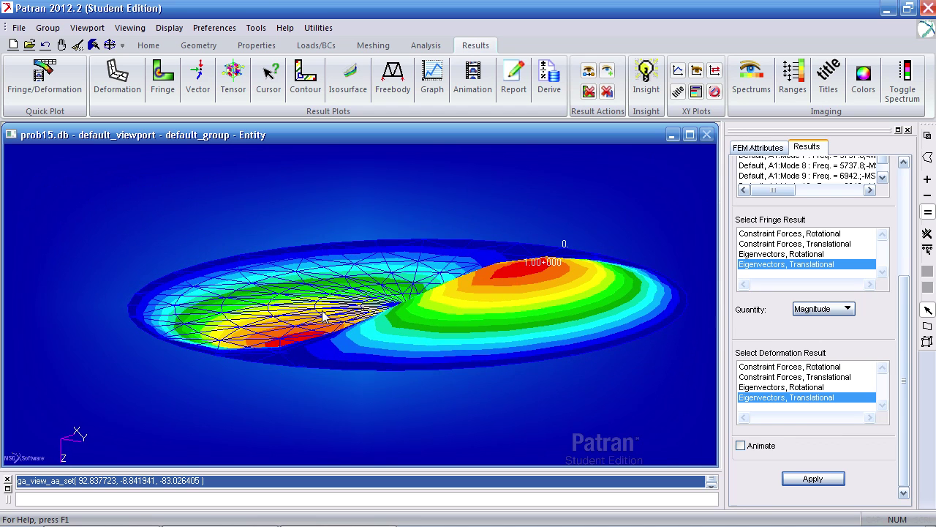
Step: Redraw the Mode 2 fringe with Show Undeformed turned off in Deform Attributes
left_click_drag(905, 305, 893, 195)
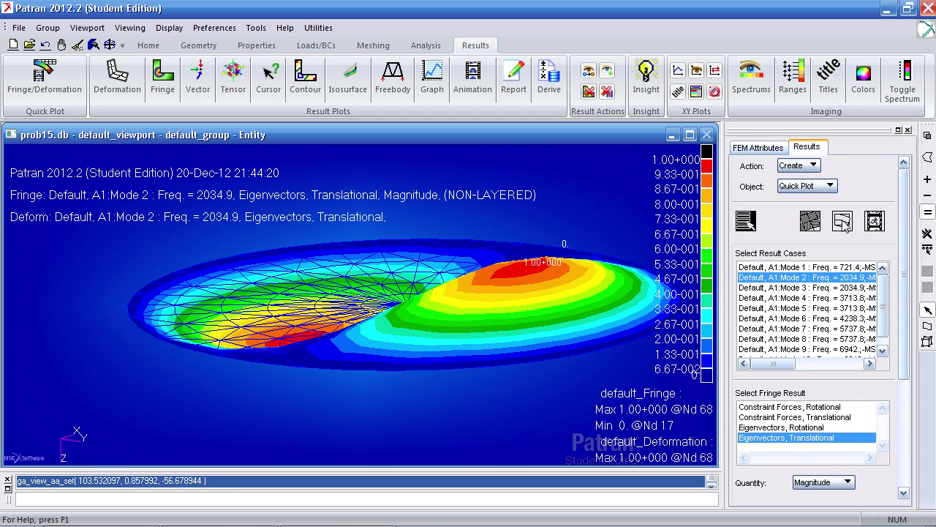
left_click(843, 221)
left_click_drag(905, 228, 907, 271)
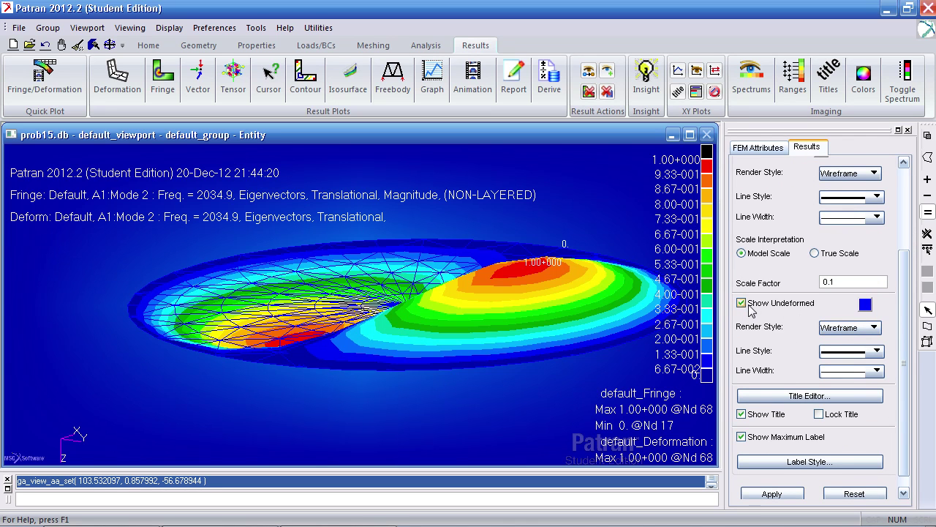
left_click(776, 304)
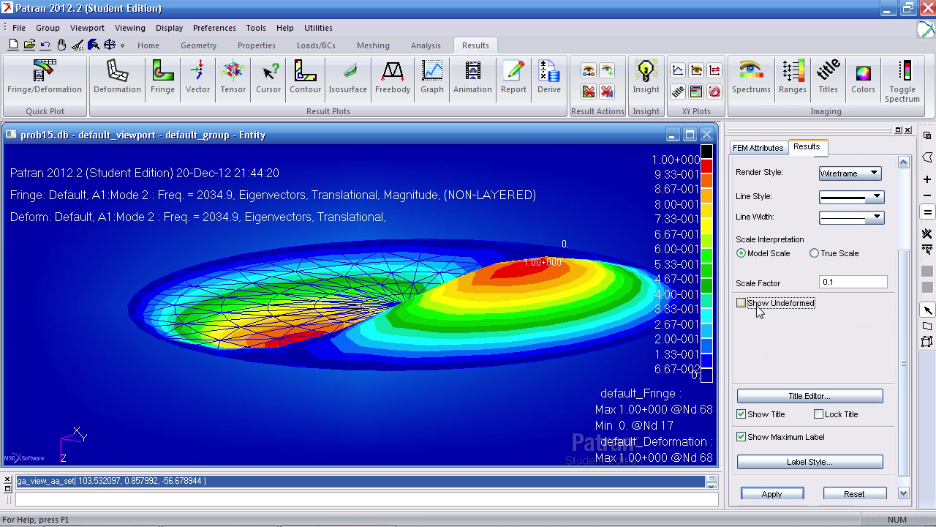
scroll(894, 369, "down", 1)
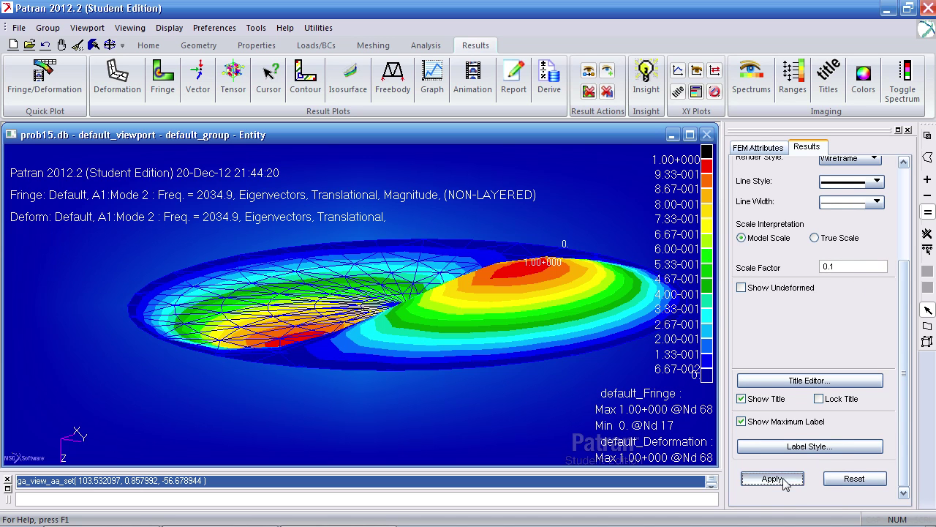
left_click(772, 479)
Step: Reset graphics back to the plain circular wireframe mesh and save prob15.db
middle_click_drag(453, 331, 450, 349)
middle_click_drag(425, 311, 404, 270)
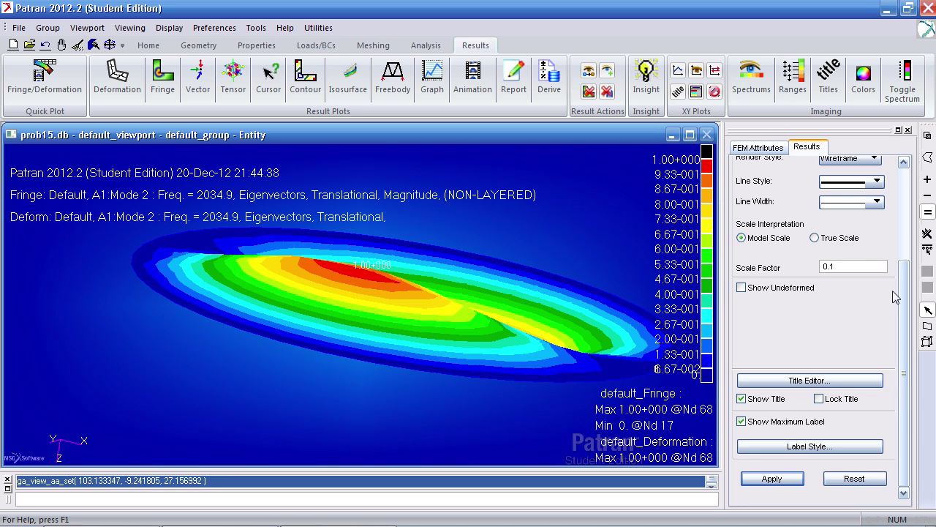
scroll(893, 297, "up", 6)
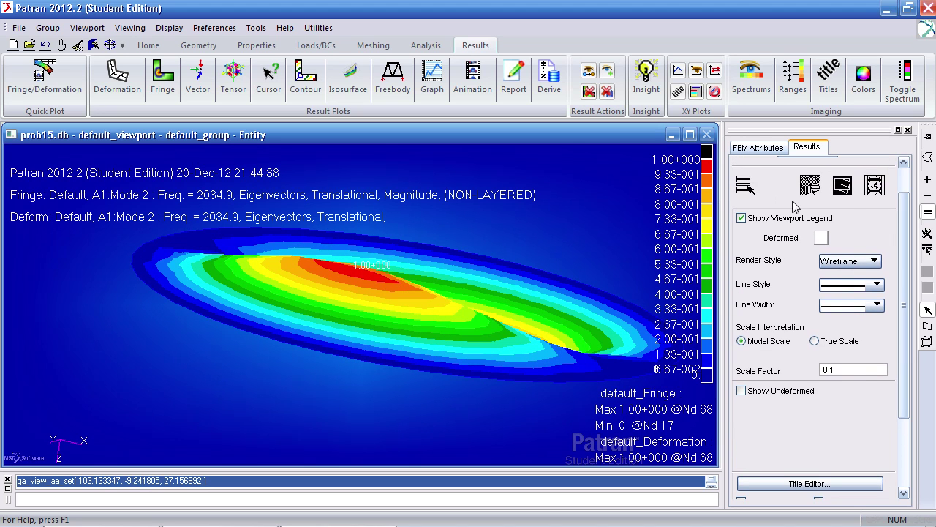
left_click(745, 185)
middle_click_drag(682, 217, 559, 248)
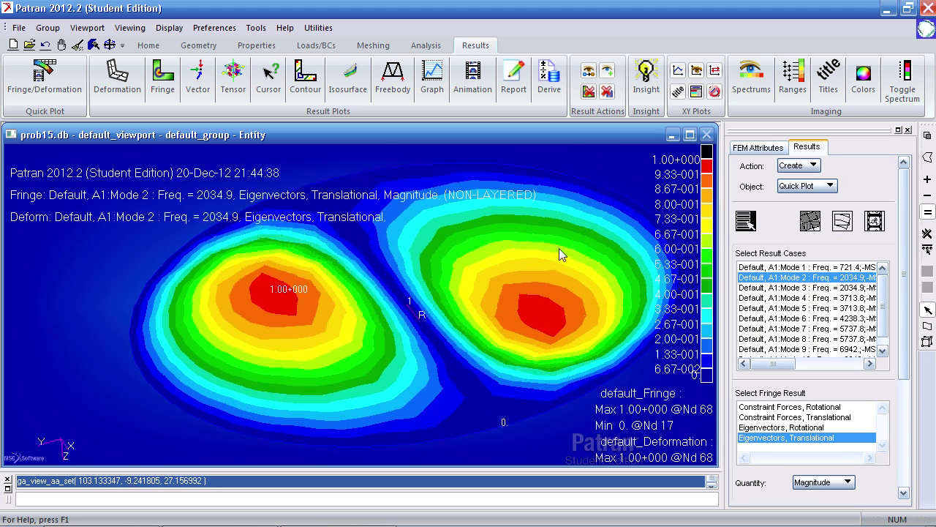
left_click(79, 46)
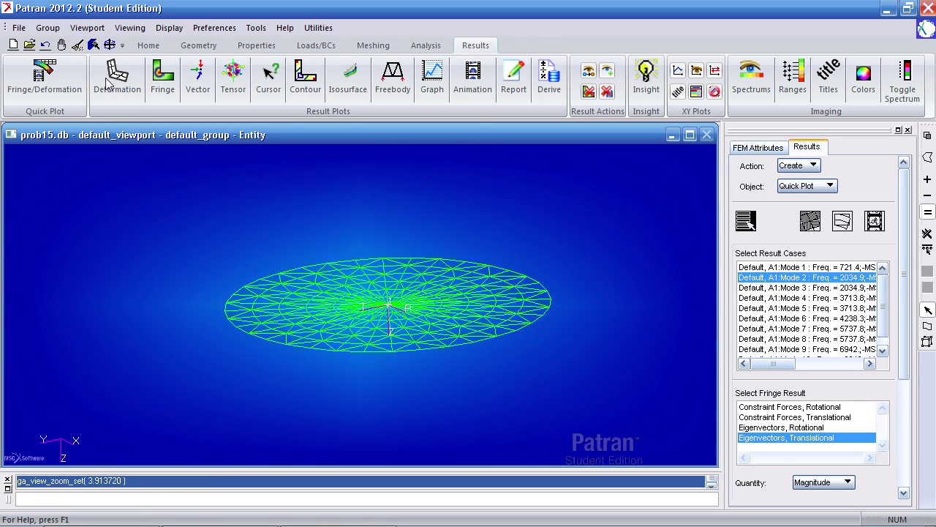
left_click(19, 27)
left_click(55, 107)
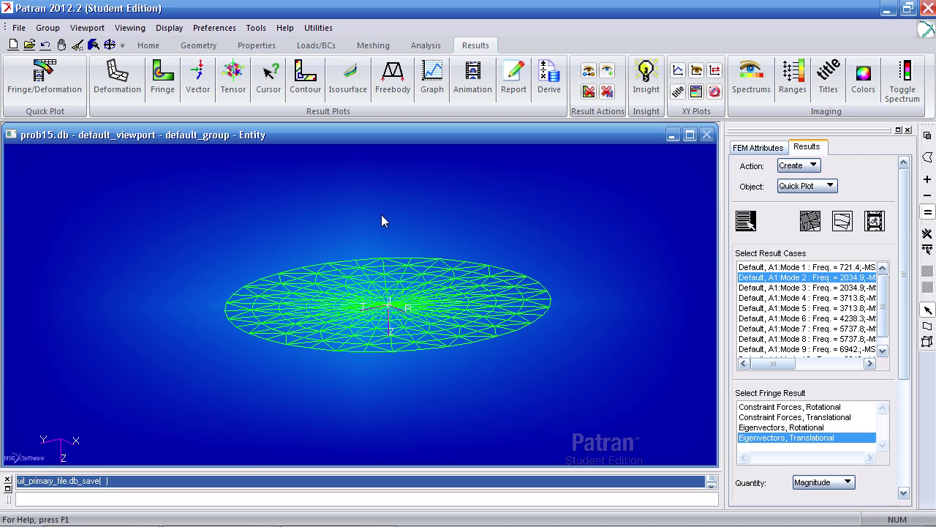